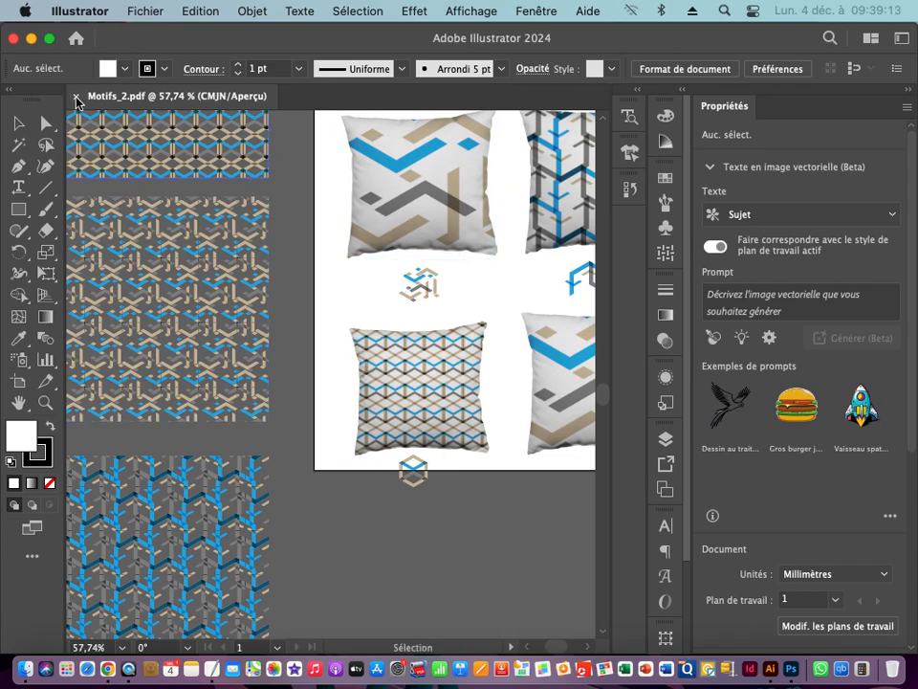
# Step: Close the open pattern file and create a new A3 landscape document measuring 420 x 297 mm
pyautogui.click(76, 96)
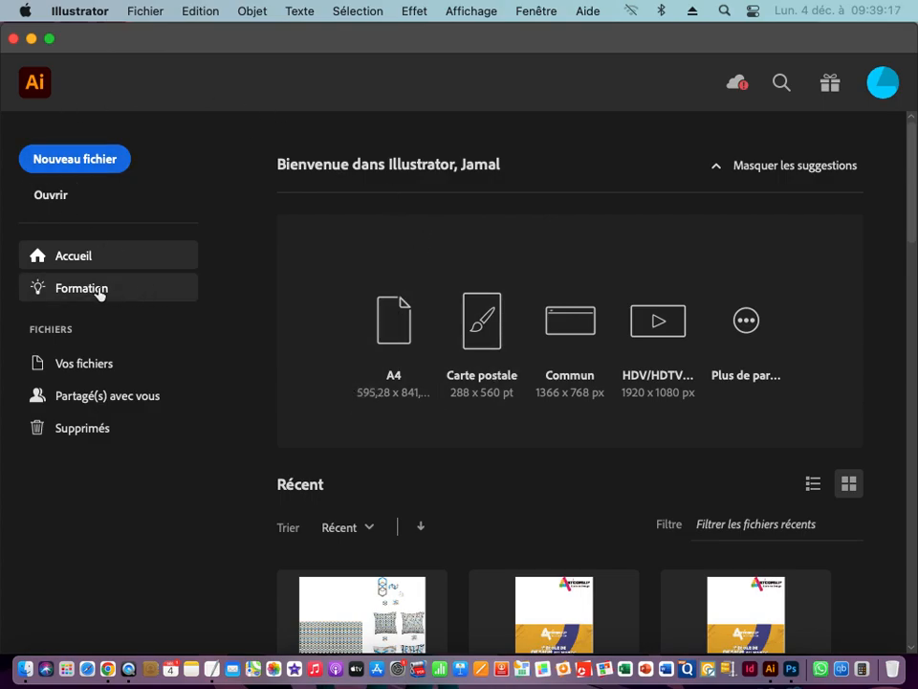
pyautogui.click(85, 161)
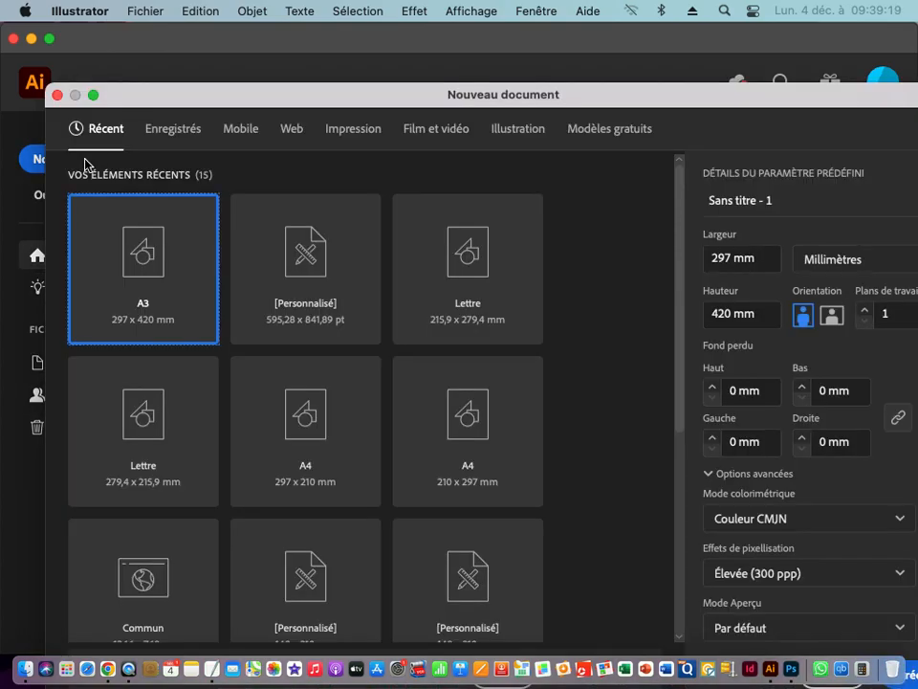
pyautogui.moveTo(386, 96); pyautogui.dragTo(379, 42)
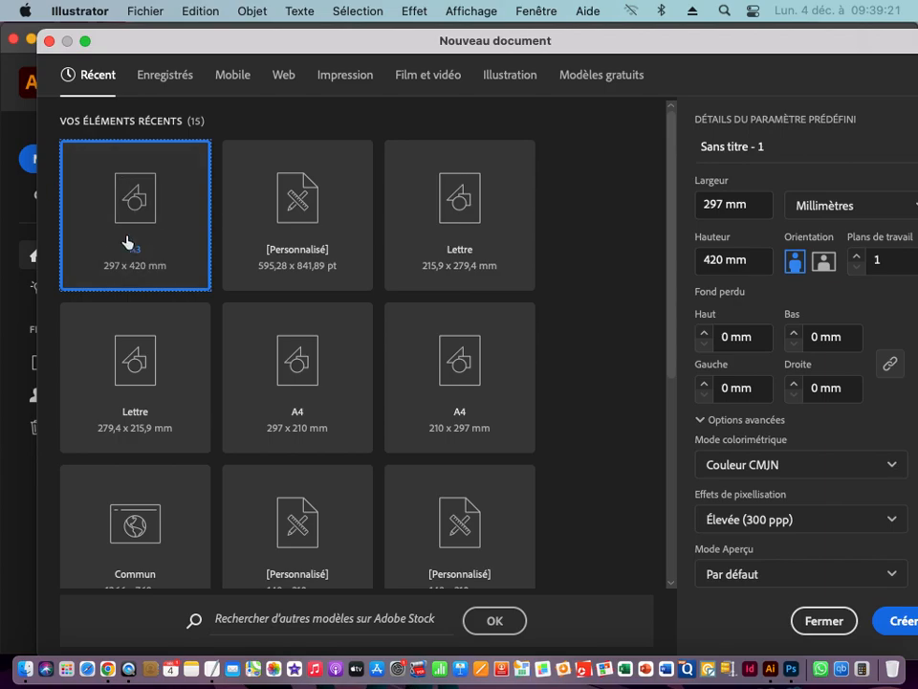
pyautogui.scroll(-5, 311, 476)
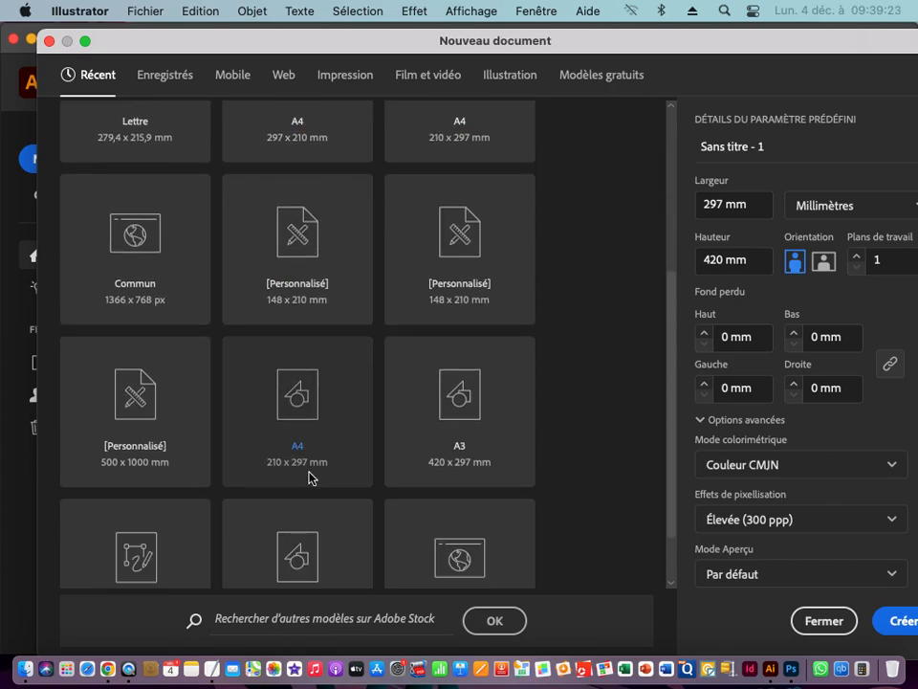
pyautogui.click(459, 390)
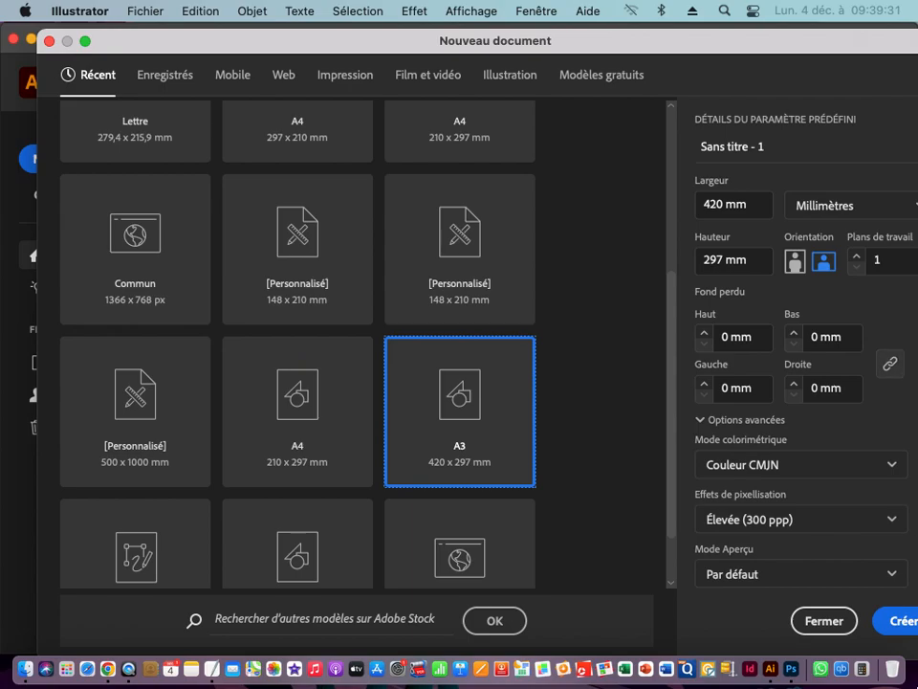
pyautogui.click(904, 621)
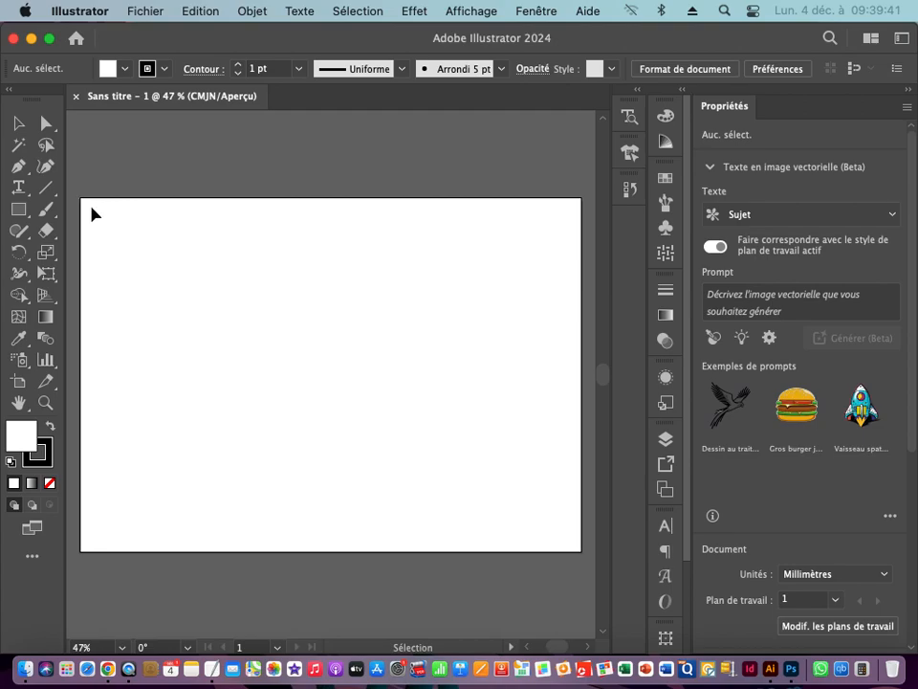
# Step: Create a polygon with 3 sides and a 17.639 mm radius in the upper-left half of the artboard
pyautogui.click(18, 208)
pyautogui.moveTo(20, 212); pyautogui.dragTo(99, 273)
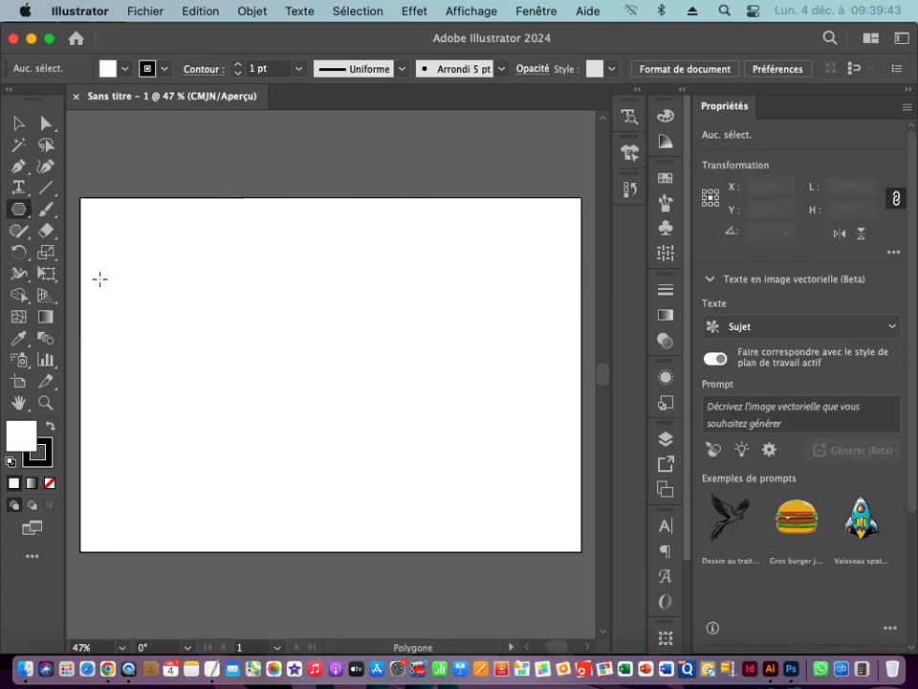
pyautogui.click(271, 320)
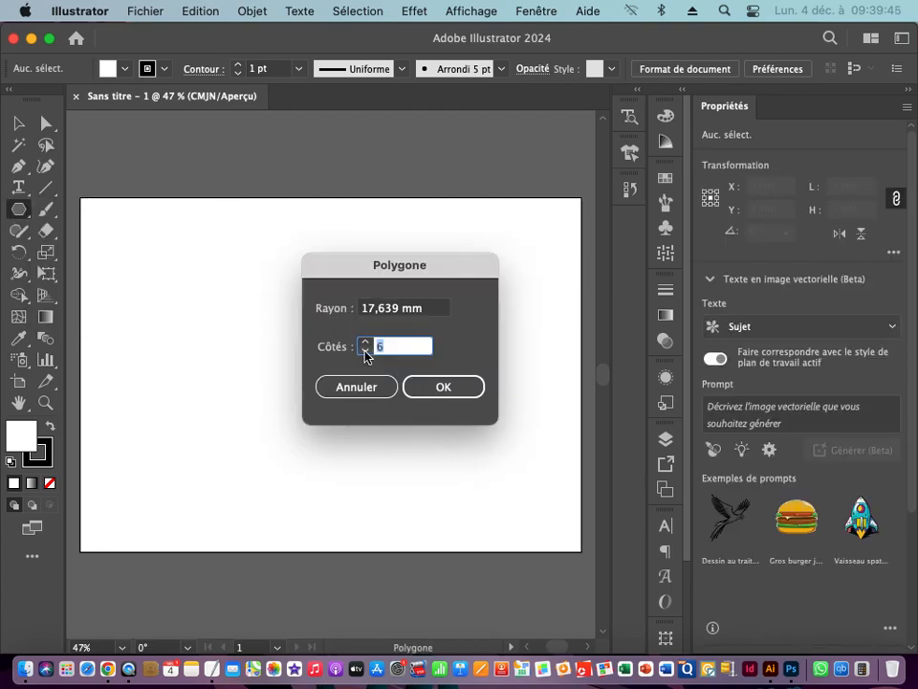
pyautogui.click(364, 351)
pyautogui.click(365, 351)
pyautogui.click(446, 388)
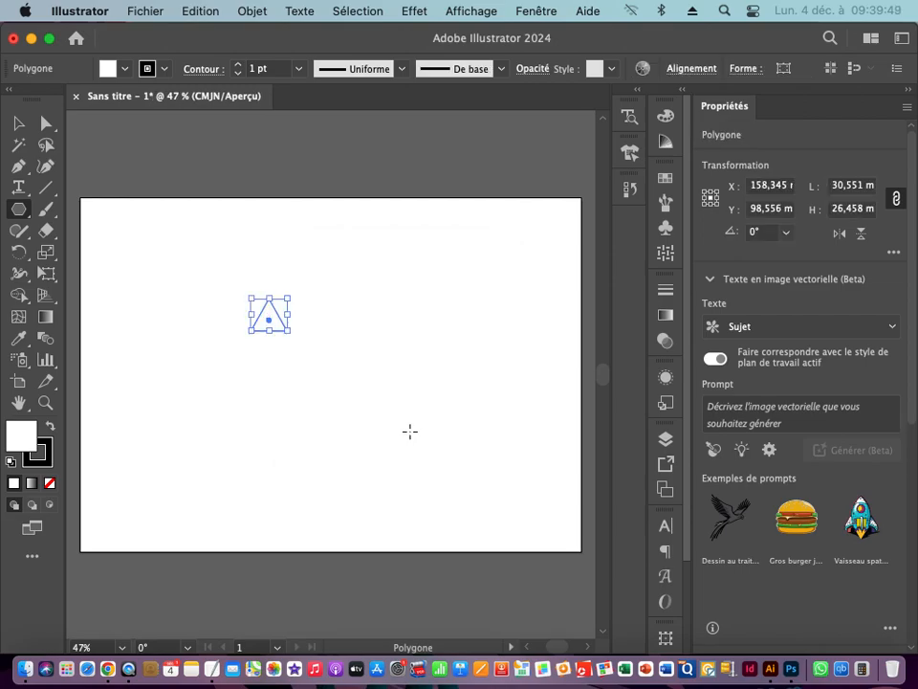
# Step: Duplicate the triangle about 35 mm to its right on the same horizontal line
pyautogui.click(19, 124)
pyautogui.press('super+space')
pyautogui.moveTo(257, 321); pyautogui.dragTo(387, 312)
pyautogui.press('space')
pyautogui.moveTo(367, 261); pyautogui.dragTo(325, 283)
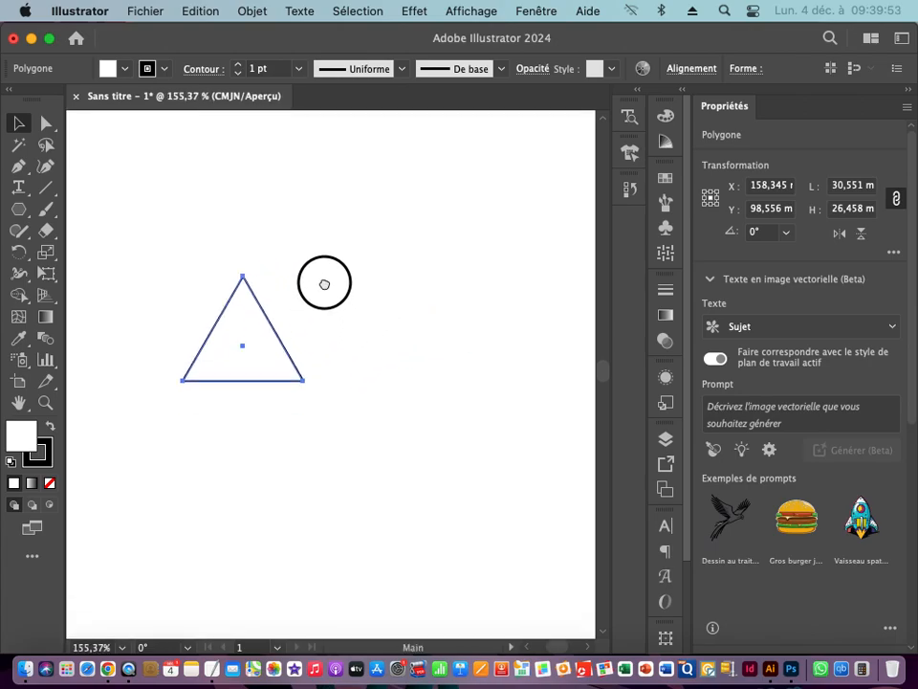
pyautogui.press('super+space')
pyautogui.moveTo(196, 335); pyautogui.dragTo(340, 352)
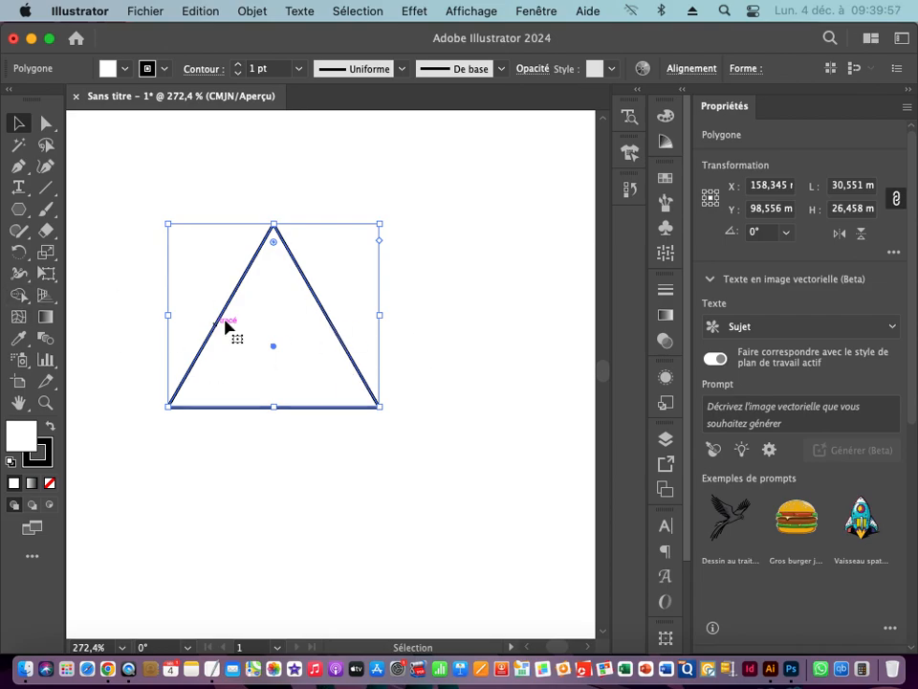
pyautogui.moveTo(254, 325); pyautogui.dragTo(233, 327)
pyautogui.press('space')
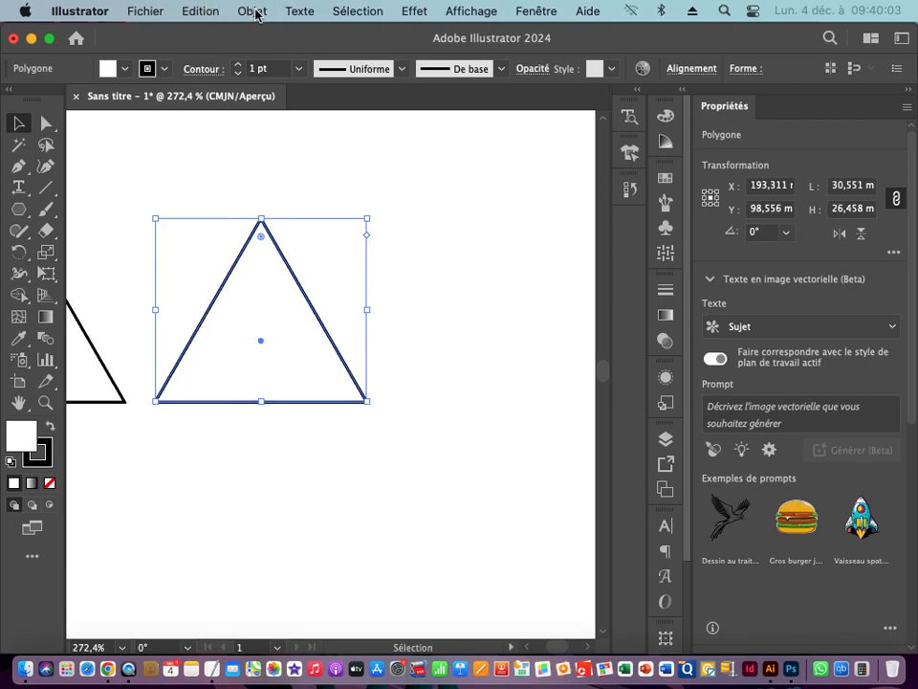
# Step: Offset the copied triangle's path by -2 mm with pointed joins to add a smaller triangle inside it
pyautogui.click(255, 11)
pyautogui.moveTo(326, 486)
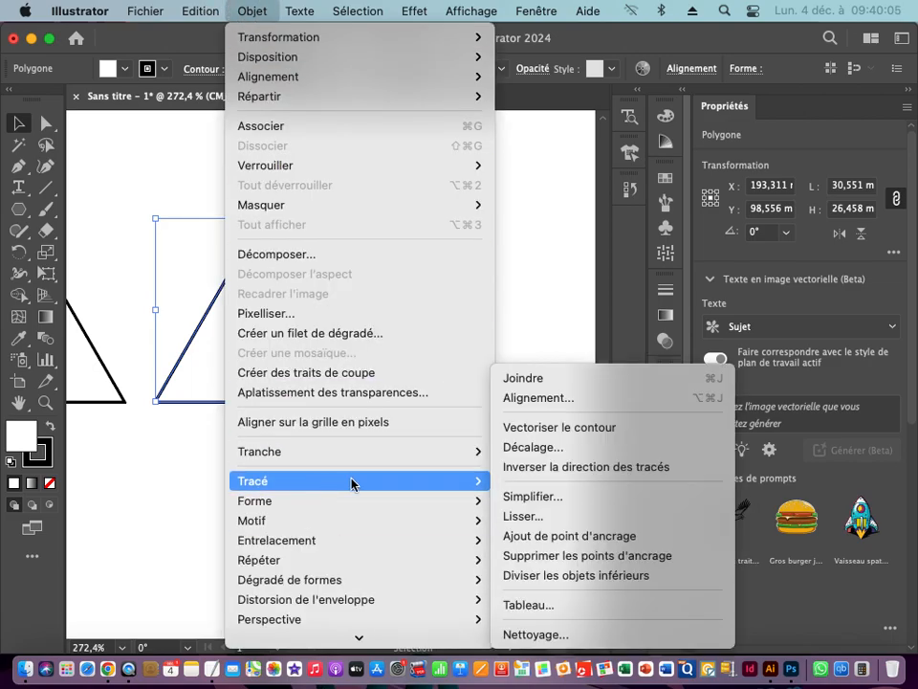
pyautogui.click(533, 447)
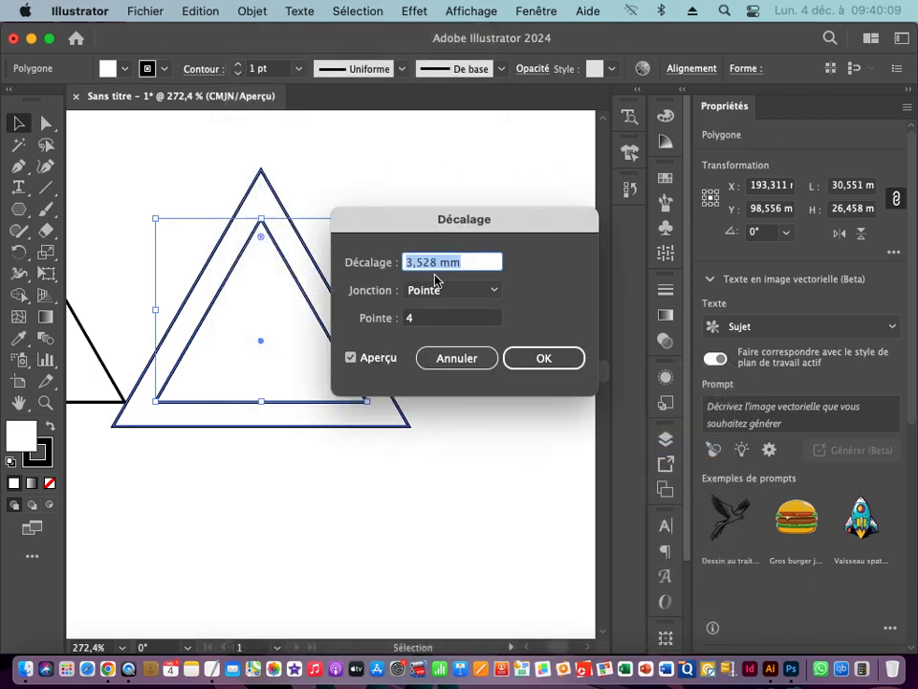
pyautogui.press('Down')
pyautogui.press('Down')
pyautogui.press('Down')
pyautogui.press('Down')
pyautogui.press('Down')
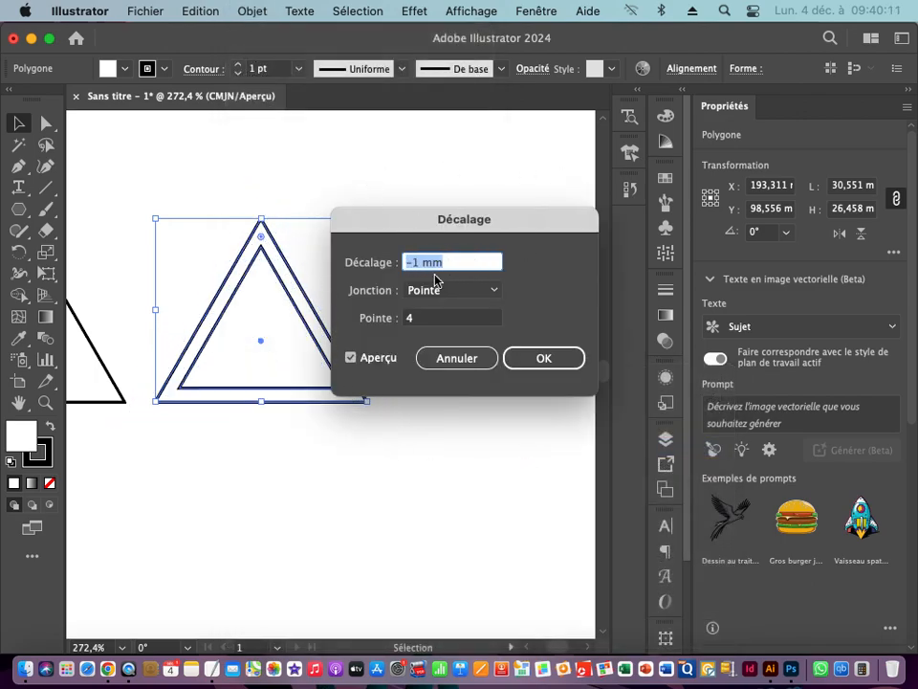
pyautogui.click(545, 361)
# Step: Apply the -2 mm path offset twice more, each time from the innermost triangle, to add two more nested triangles
pyautogui.click(254, 11)
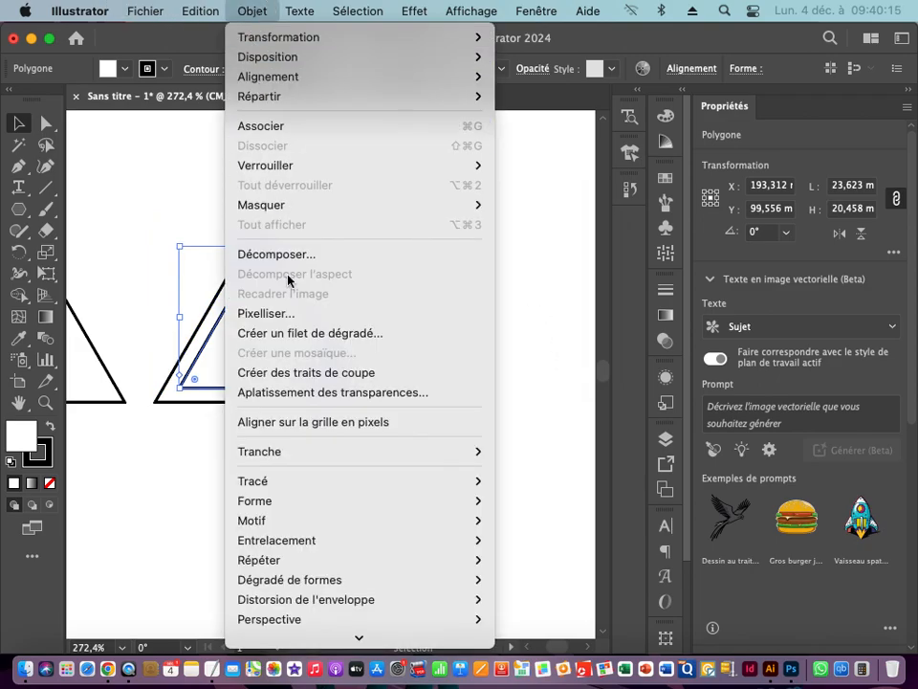
pyautogui.moveTo(308, 479)
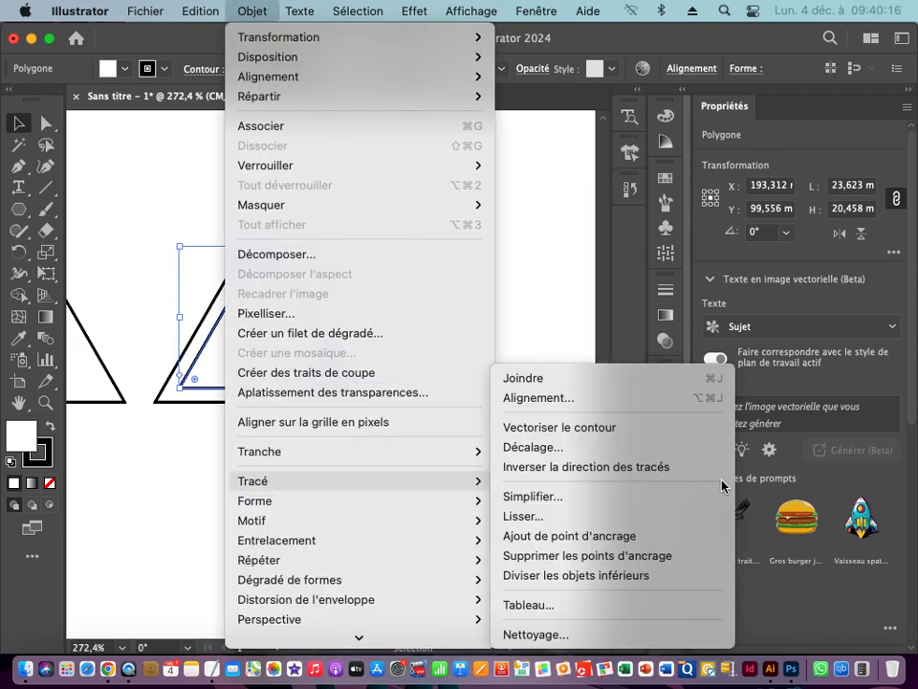
pyautogui.click(578, 449)
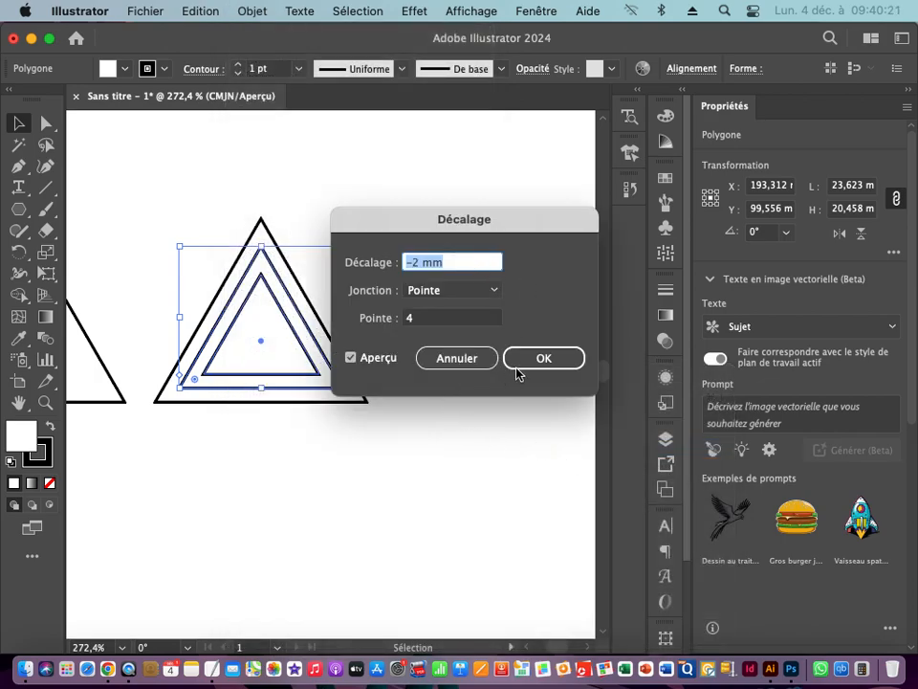
pyautogui.click(546, 362)
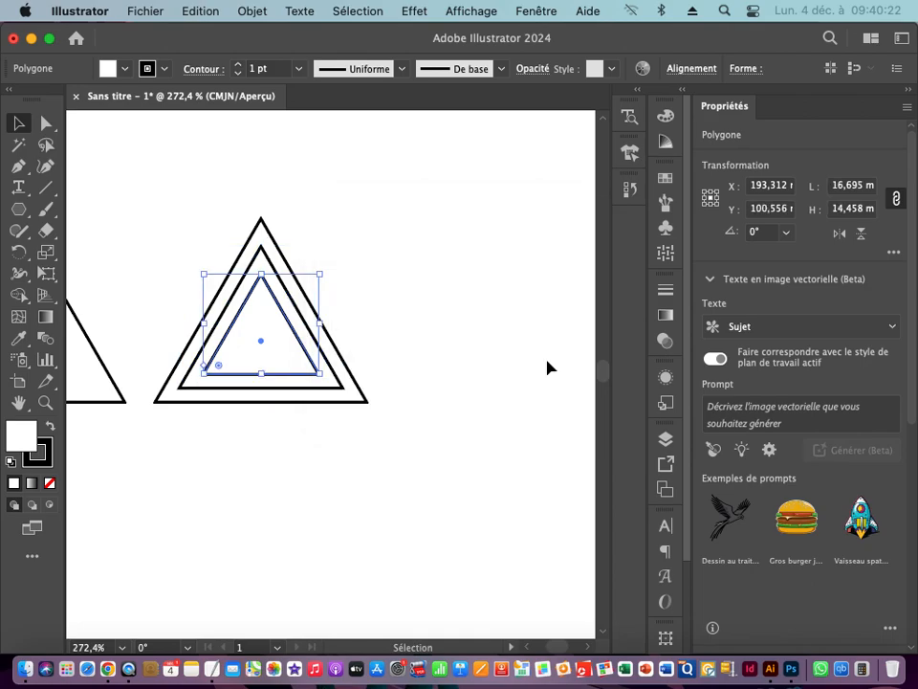
pyautogui.click(255, 11)
pyautogui.moveTo(290, 479)
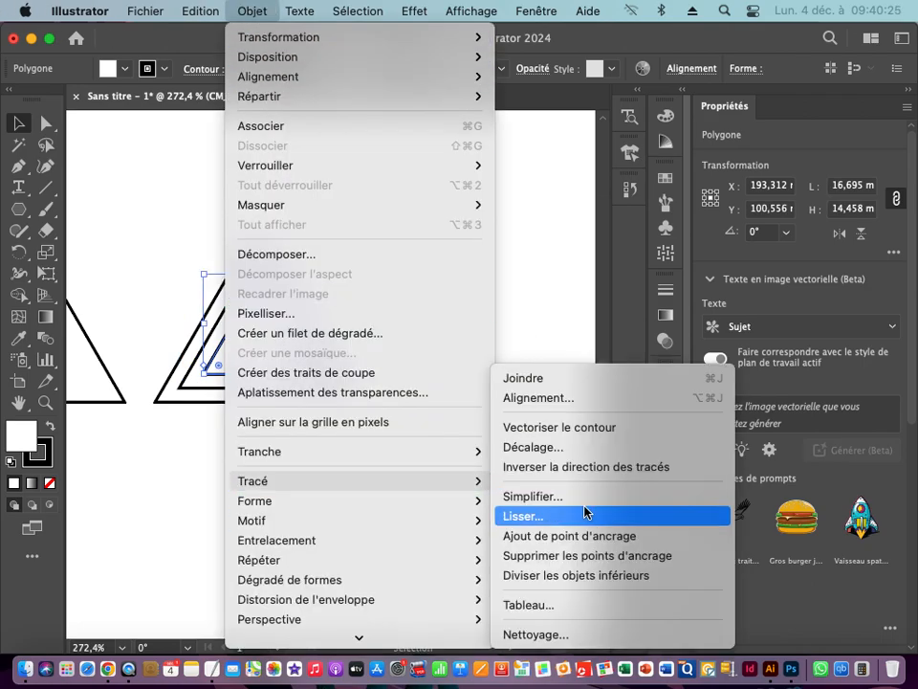
pyautogui.click(537, 447)
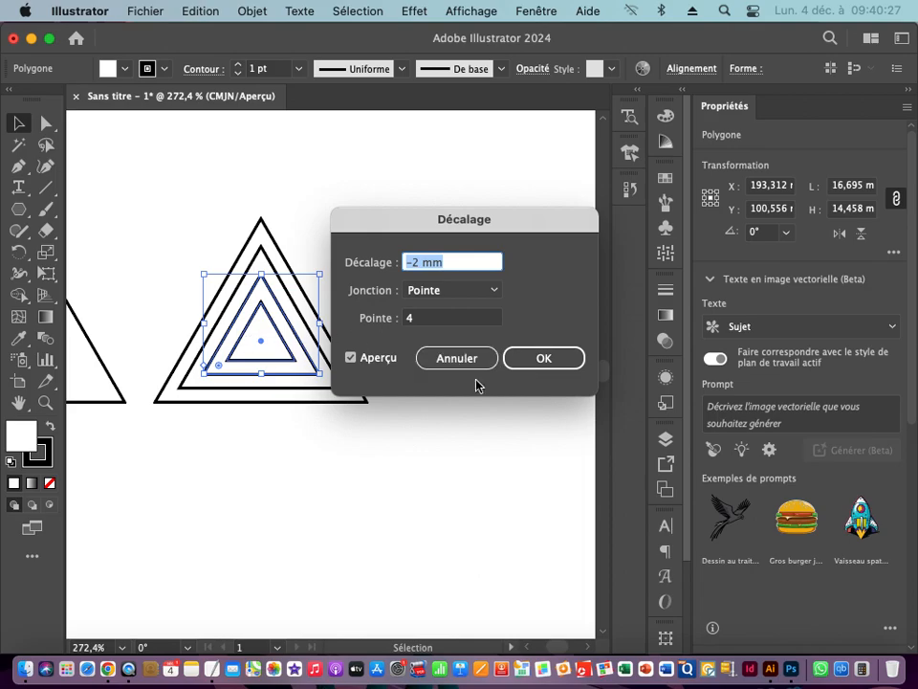
pyautogui.click(540, 361)
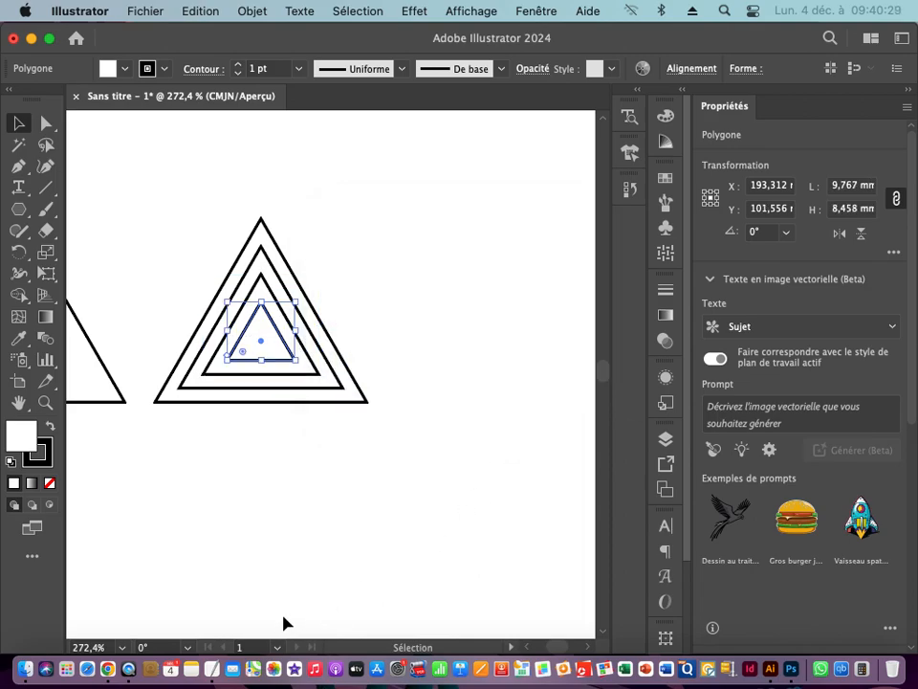
# Step: Duplicate the whole set of nested triangles about 38 mm to the right on the same line
pyautogui.moveTo(420, 382); pyautogui.dragTo(324, 371)
pyautogui.moveTo(178, 233); pyautogui.dragTo(359, 418)
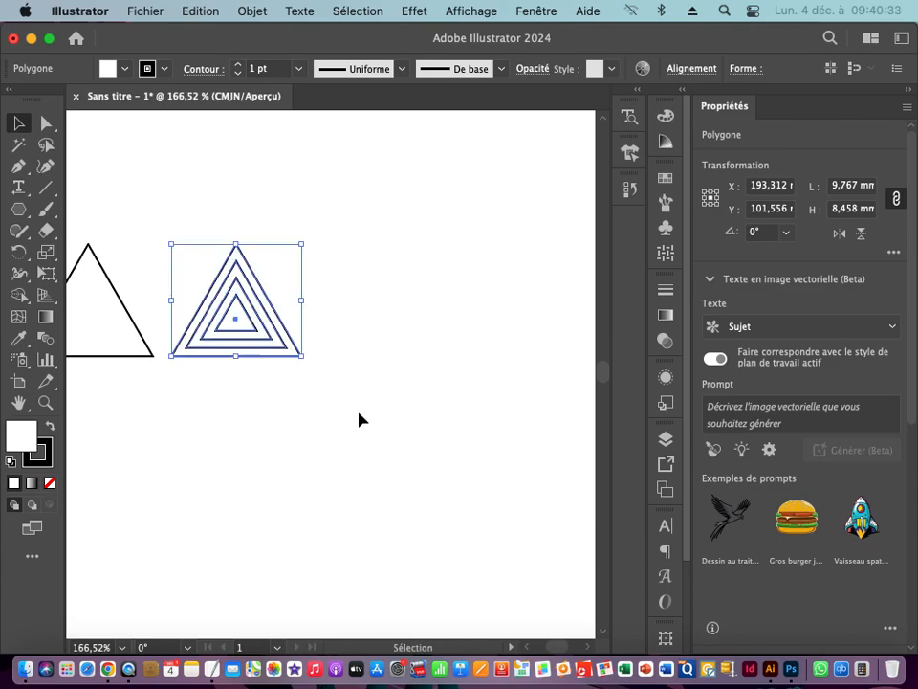
pyautogui.moveTo(242, 313); pyautogui.dragTo(392, 322)
pyautogui.moveTo(414, 373); pyautogui.dragTo(284, 339)
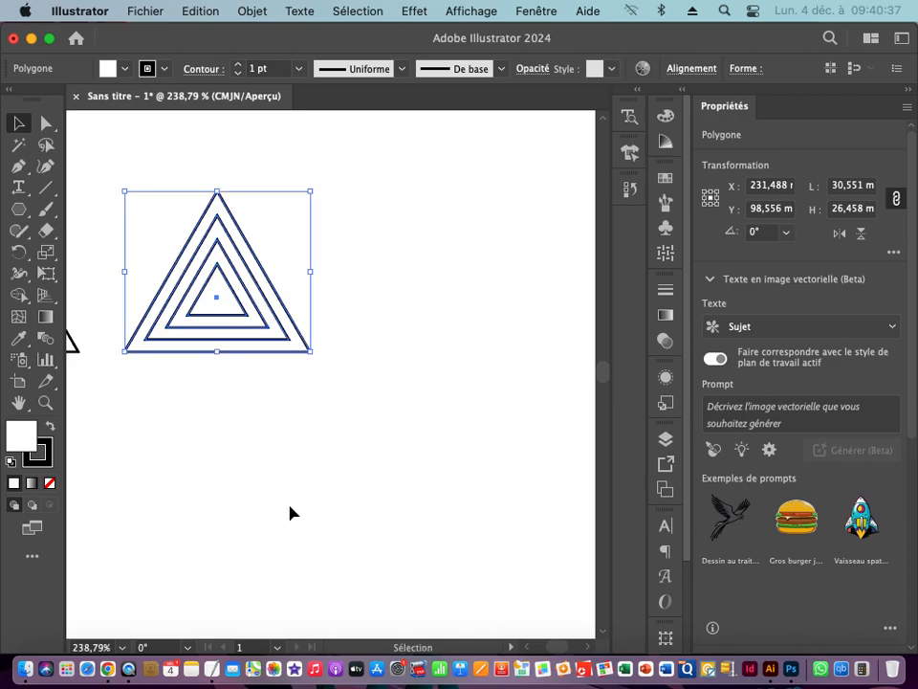
# Step: Align the copied set's inner triangles to the base of its outer triangle, using the outer triangle as key object
pyautogui.click(290, 352)
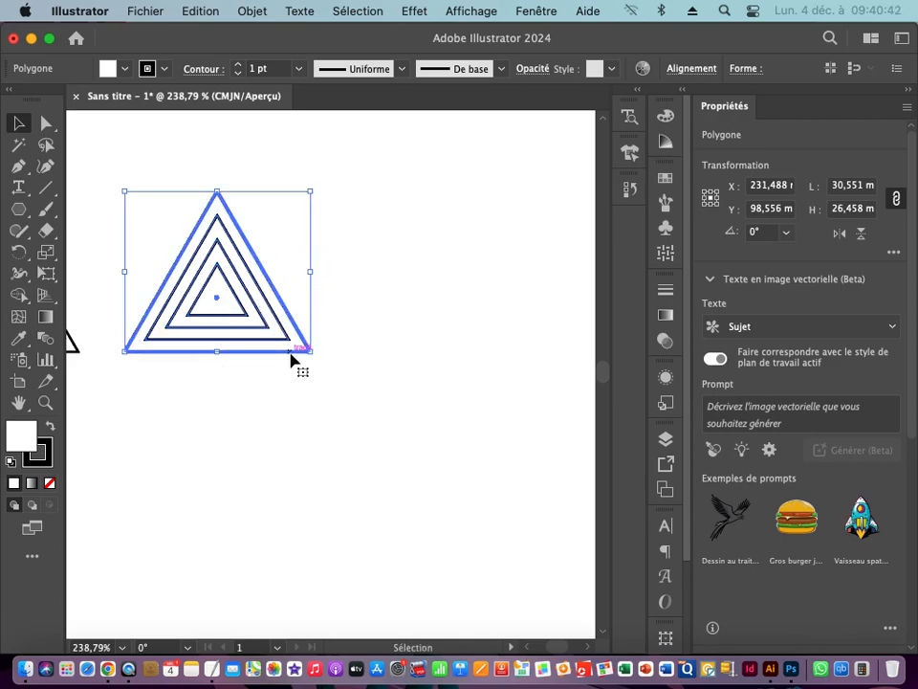
pyautogui.click(681, 70)
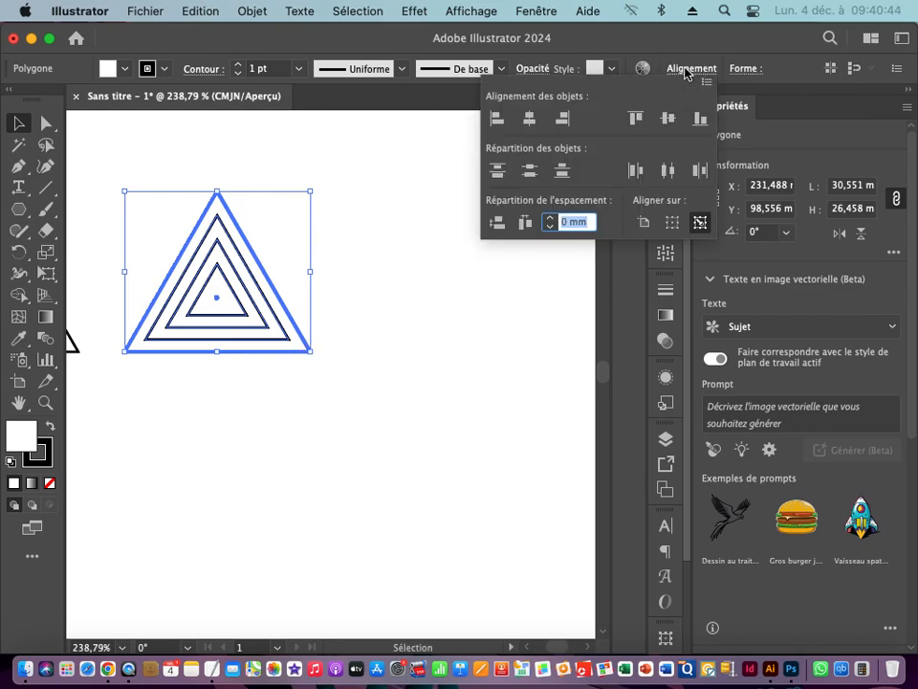
pyautogui.click(698, 119)
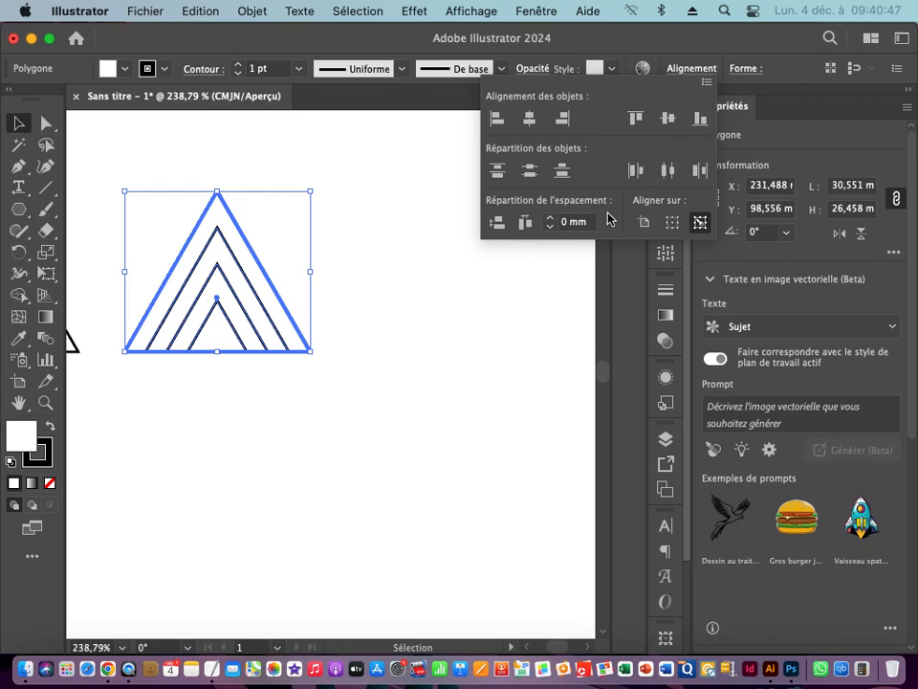
pyautogui.click(421, 381)
# Step: Duplicate the base-aligned set about 37 mm to the right and align the copy's triangles to its outer triangle's apex
pyautogui.moveTo(367, 240); pyautogui.dragTo(138, 385)
pyautogui.moveTo(213, 316); pyautogui.dragTo(298, 367)
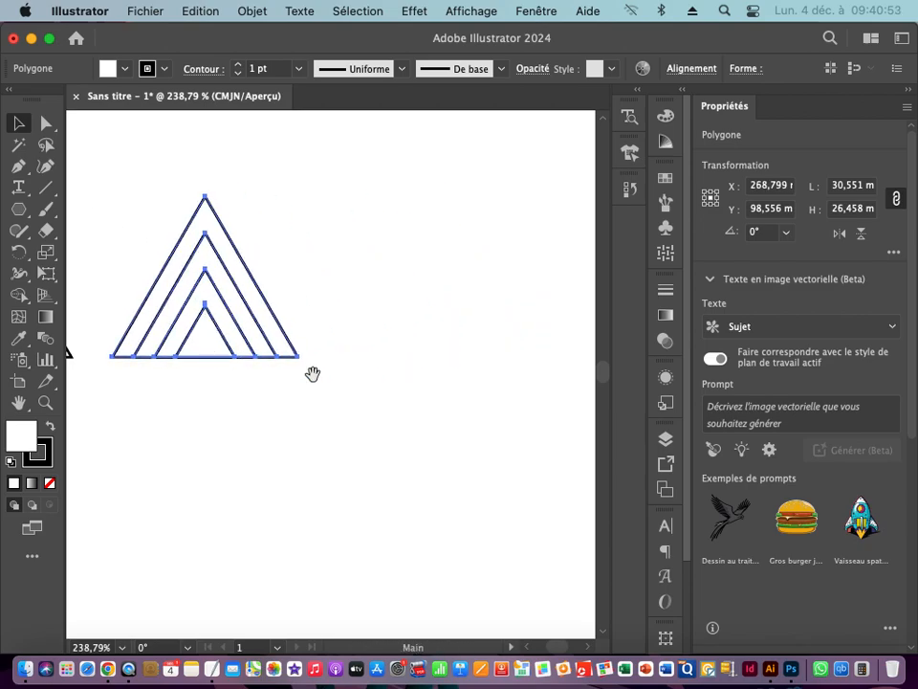
pyautogui.click(224, 232)
pyautogui.click(690, 69)
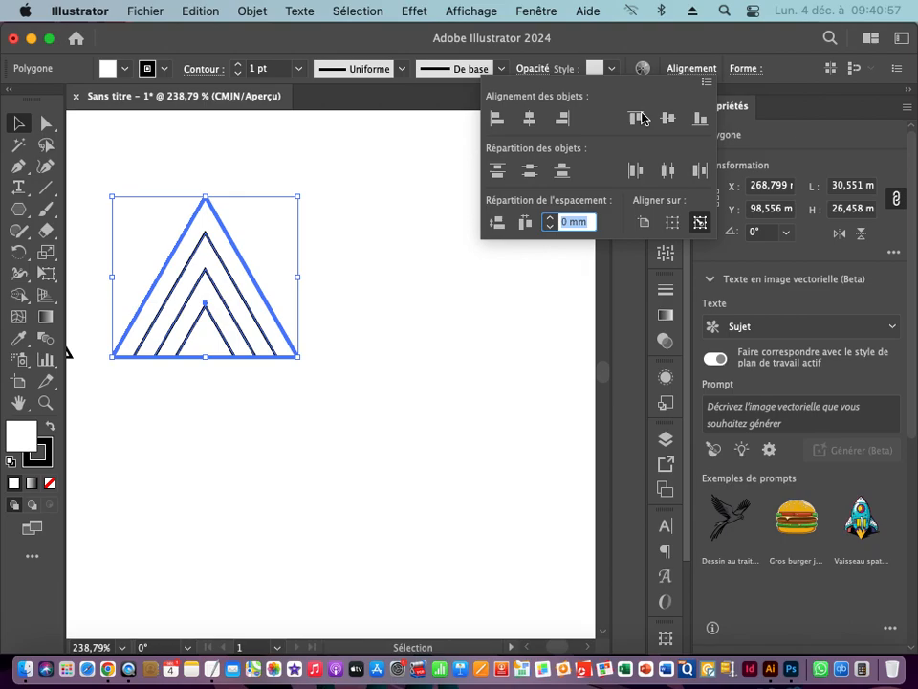
pyautogui.click(641, 120)
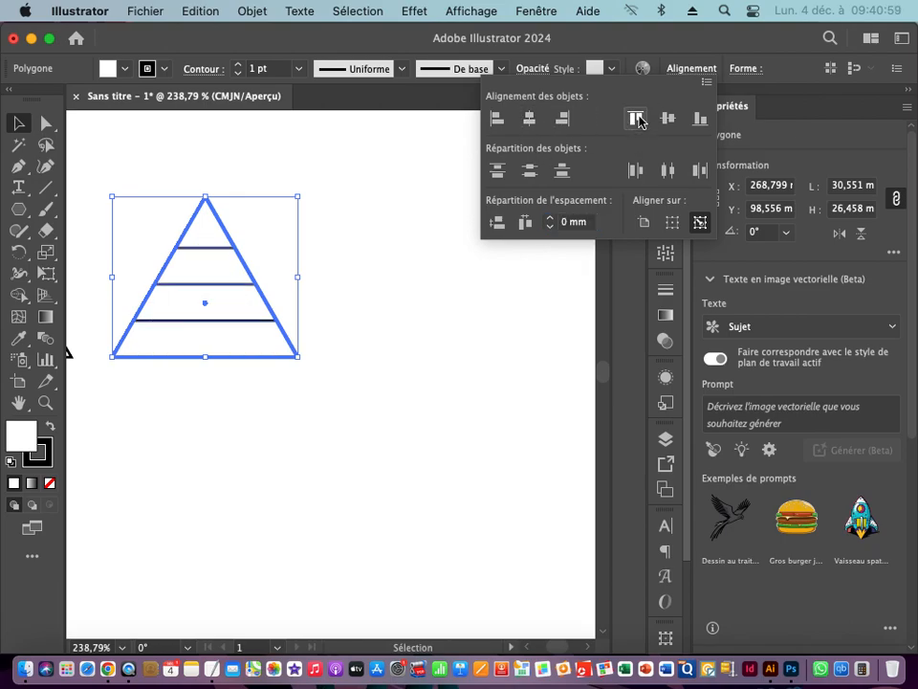
pyautogui.click(441, 368)
pyautogui.click(397, 347)
pyautogui.moveTo(462, 345); pyautogui.dragTo(379, 298)
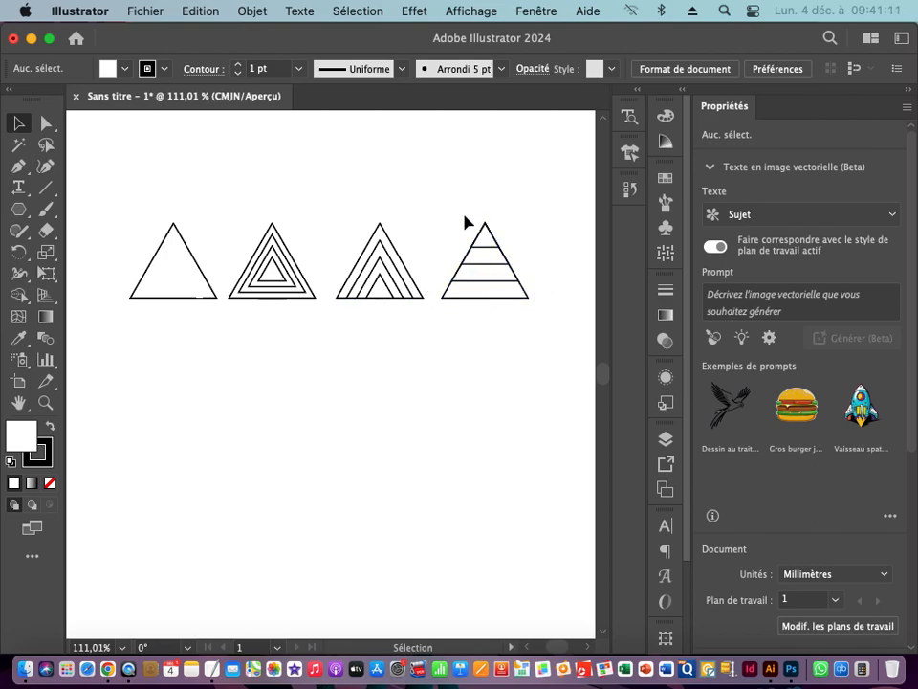
# Step: Move the plain triangle about 51 mm further left, away from the patterned triangles
pyautogui.press('super+space')
pyautogui.moveTo(150, 275); pyautogui.dragTo(170, 268)
pyautogui.press('super+space')
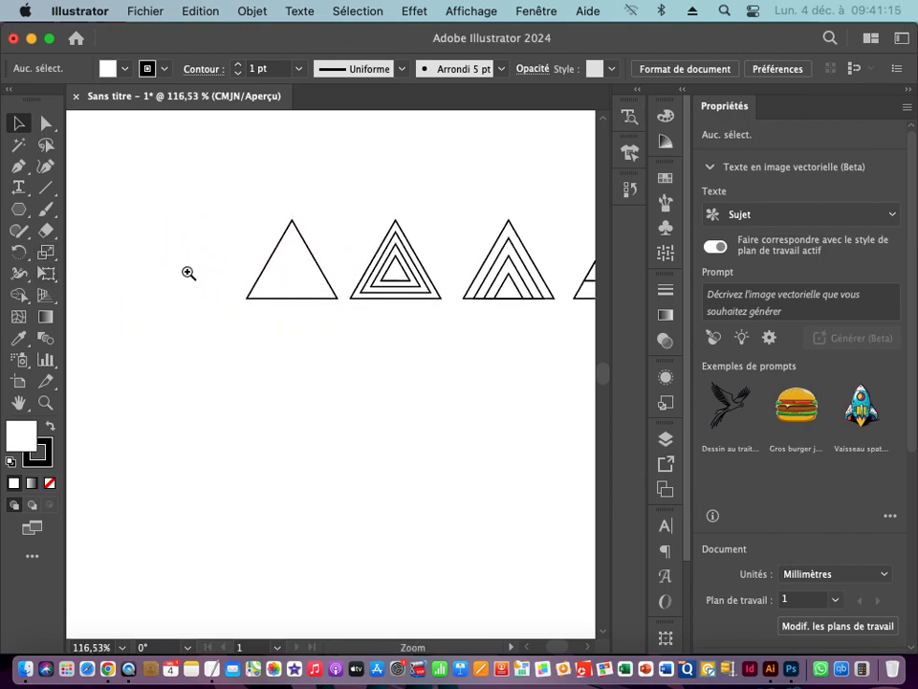
pyautogui.moveTo(307, 281); pyautogui.dragTo(153, 272)
pyautogui.press('space')
pyautogui.moveTo(477, 297); pyautogui.dragTo(261, 280)
# Step: Select the outermost triangle of each of the three patterned modules together
pyautogui.press('super+space')
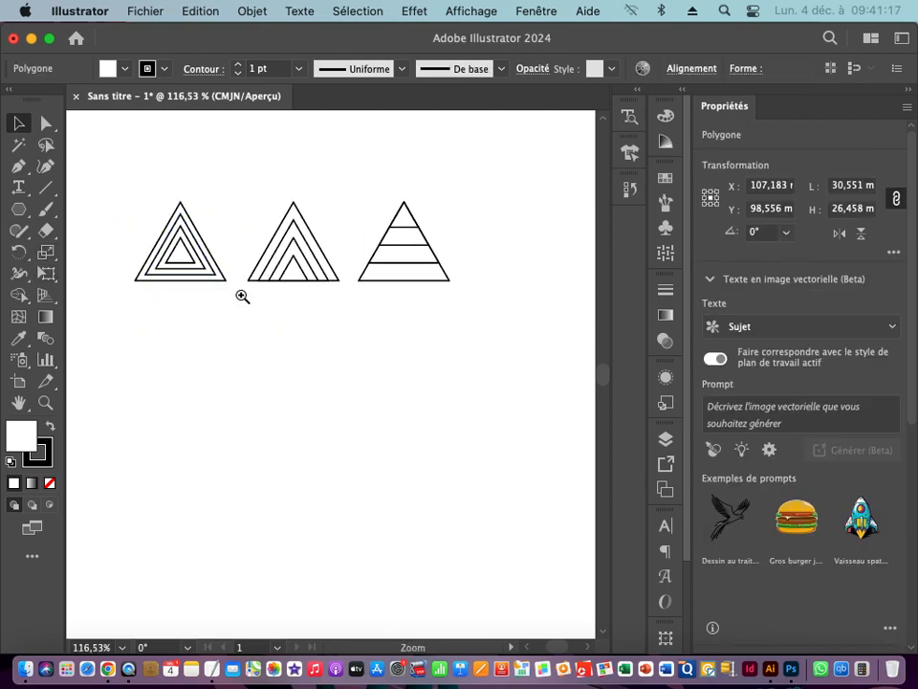
pyautogui.moveTo(200, 273); pyautogui.dragTo(339, 275)
pyautogui.moveTo(210, 291); pyautogui.dragTo(298, 270)
pyautogui.keyDown('shift'); pyautogui.click(311, 260); pyautogui.keyUp('shift')
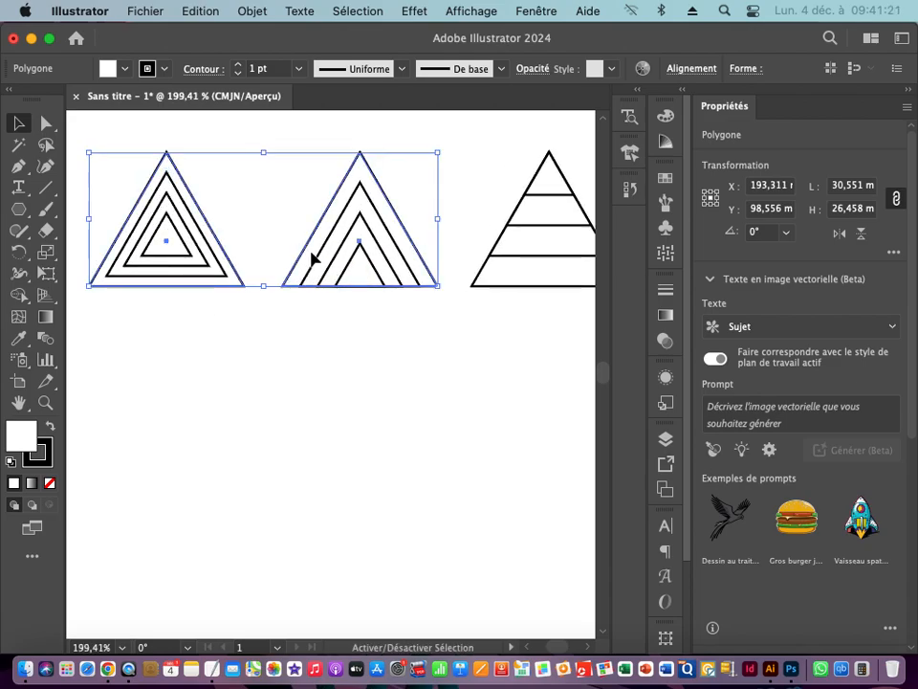
pyautogui.keyDown('shift'); pyautogui.click(504, 286); pyautogui.keyUp('shift')
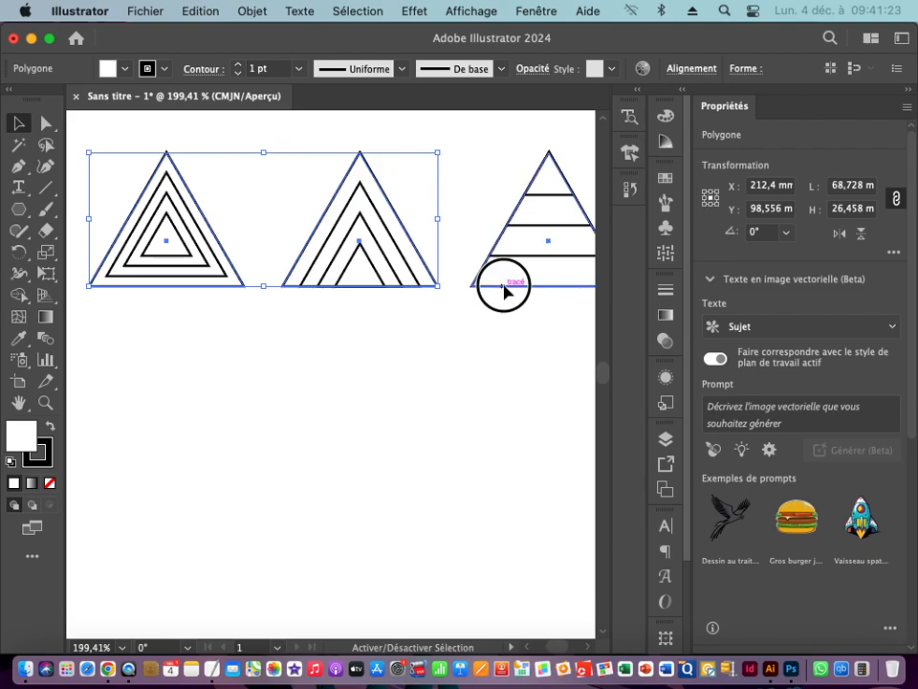
# Step: Load the Boissons swatch library and add its first two colour groups, the browns and the greens, to the document swatches
pyautogui.click(668, 179)
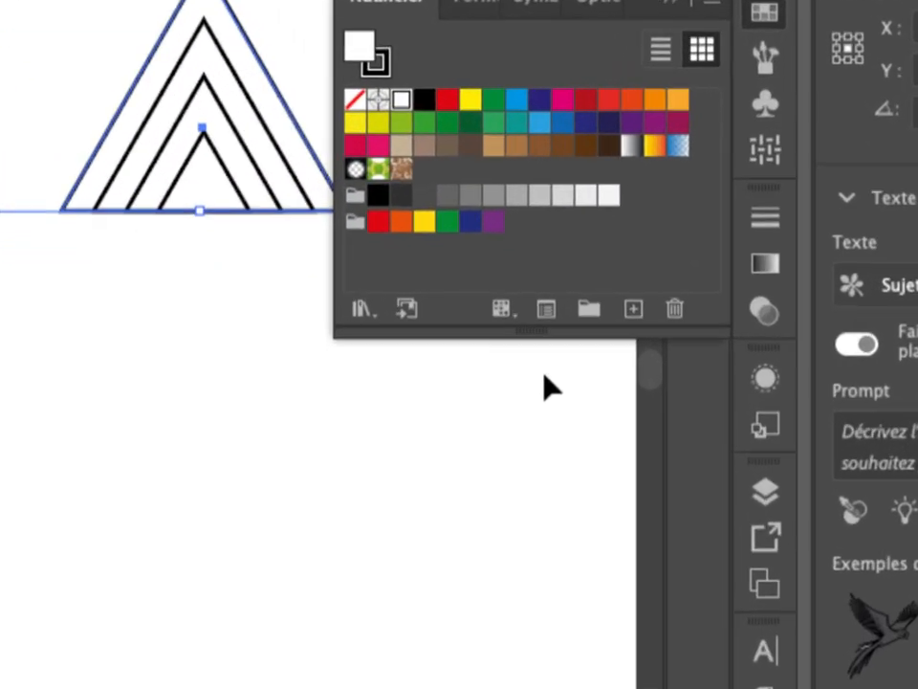
pyautogui.click(367, 313)
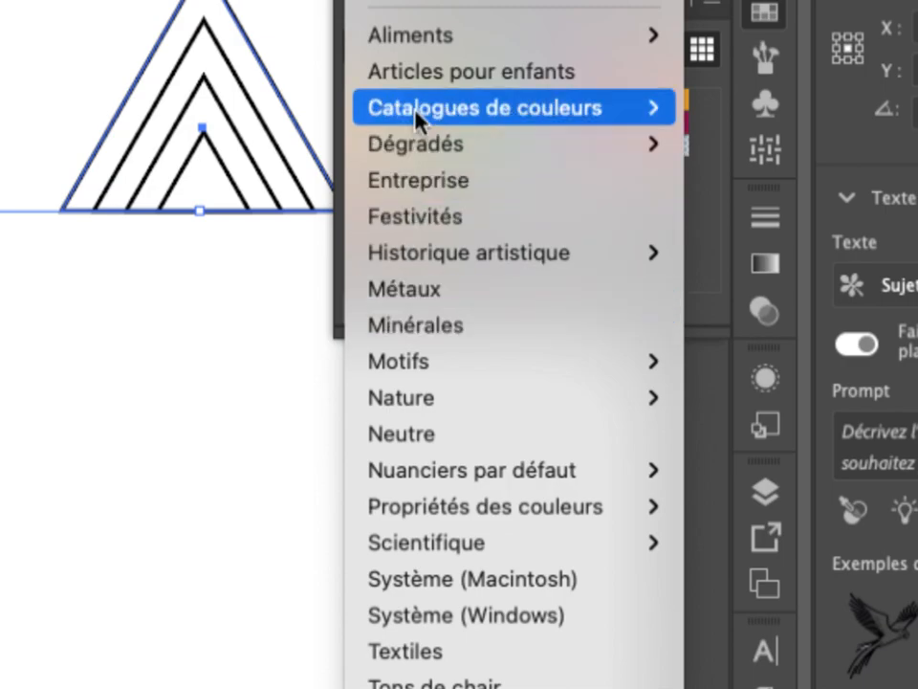
pyautogui.moveTo(463, 39)
pyautogui.click(799, 39)
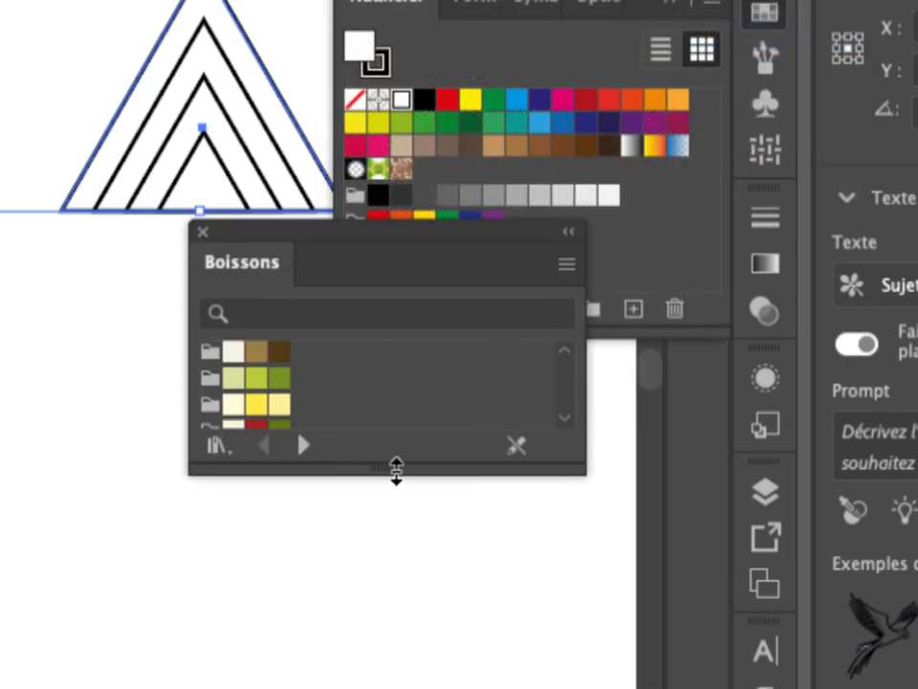
pyautogui.moveTo(396, 471); pyautogui.dragTo(396, 606)
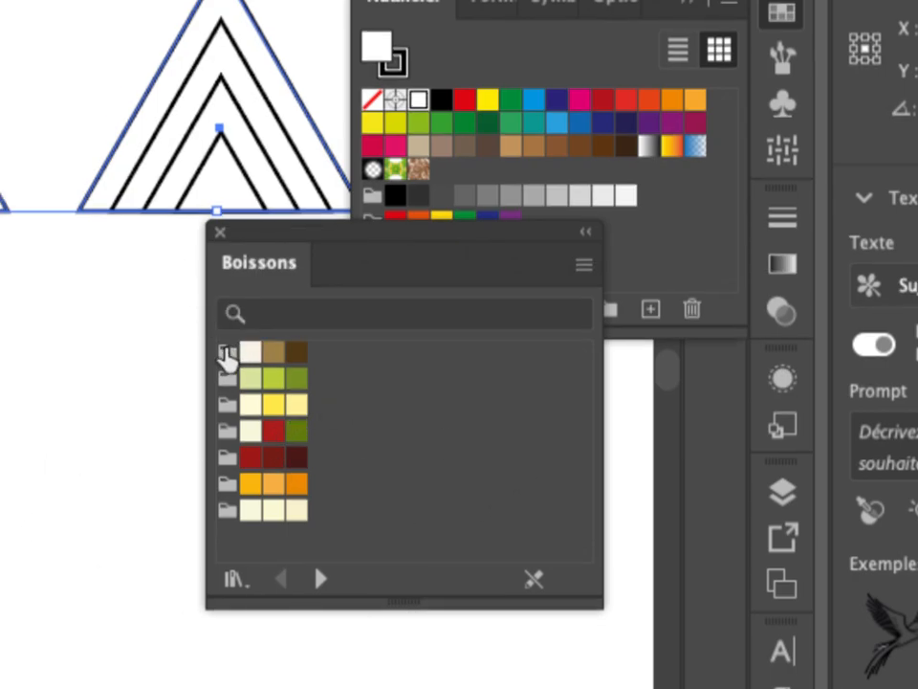
pyautogui.click(227, 352)
pyautogui.click(226, 378)
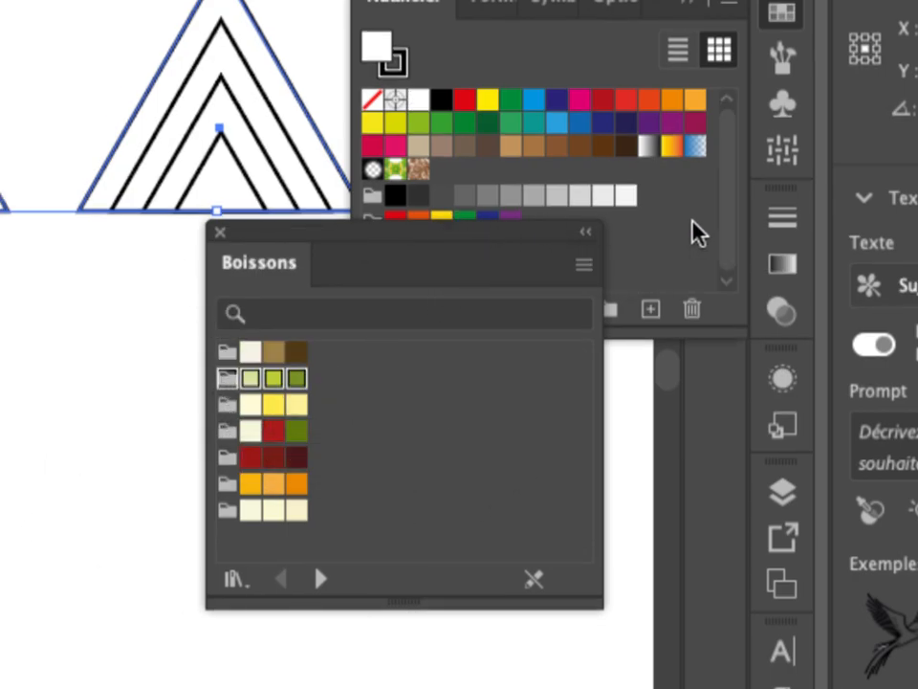
pyautogui.moveTo(395, 233); pyautogui.dragTo(246, 404)
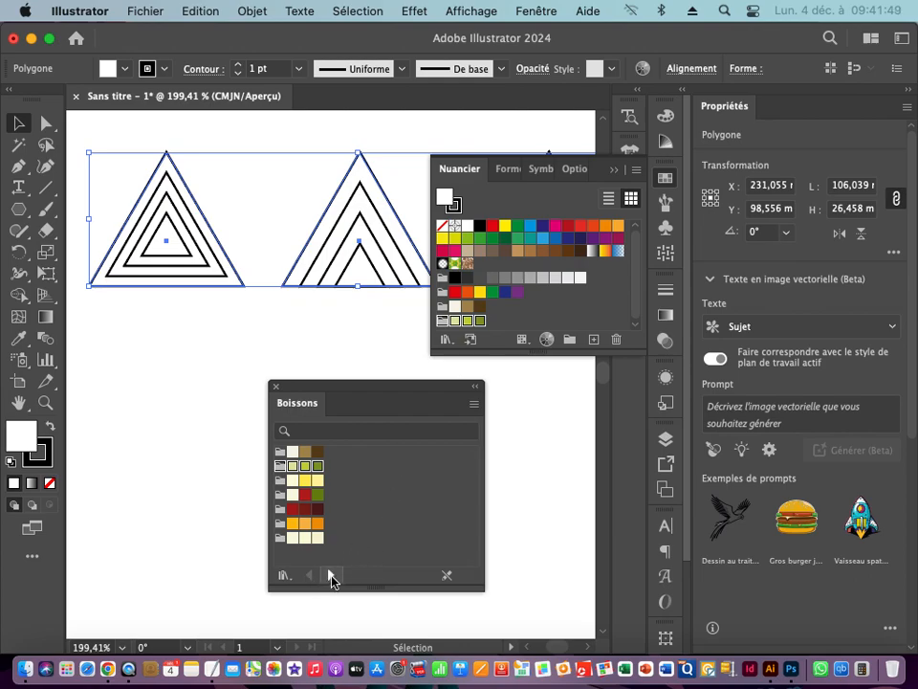
# Step: Browse the Crème glacée, Friandises and Fruits swatch libraries for other colour groups, and close the library
pyautogui.click(331, 575)
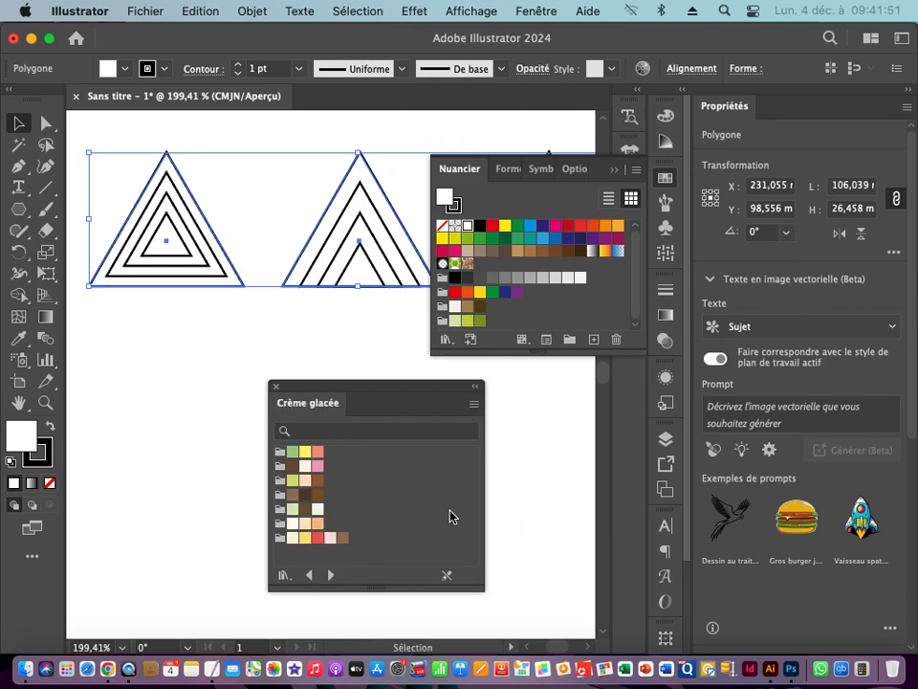
pyautogui.click(331, 574)
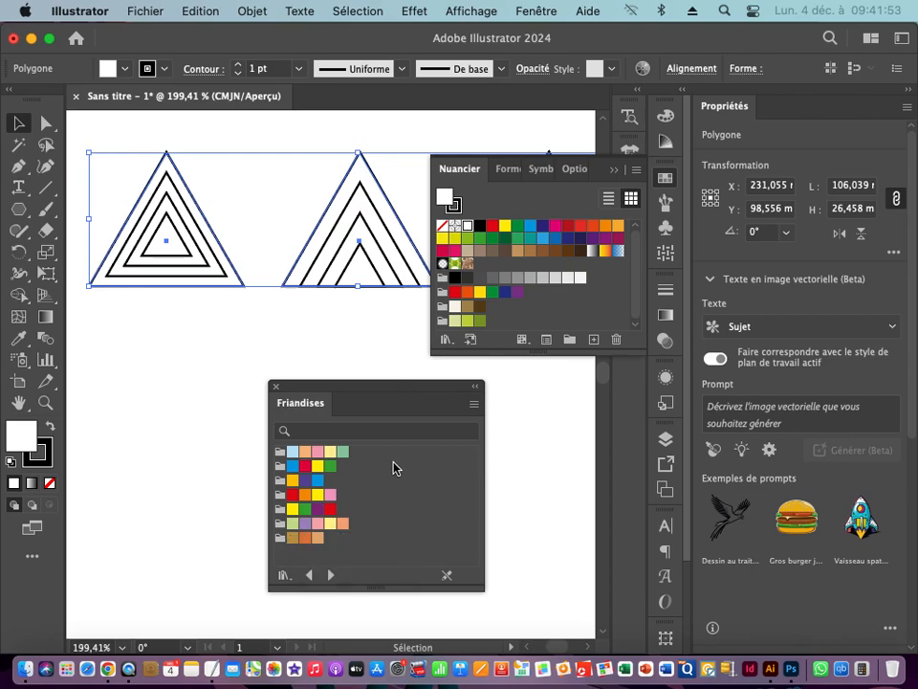
pyautogui.click(331, 575)
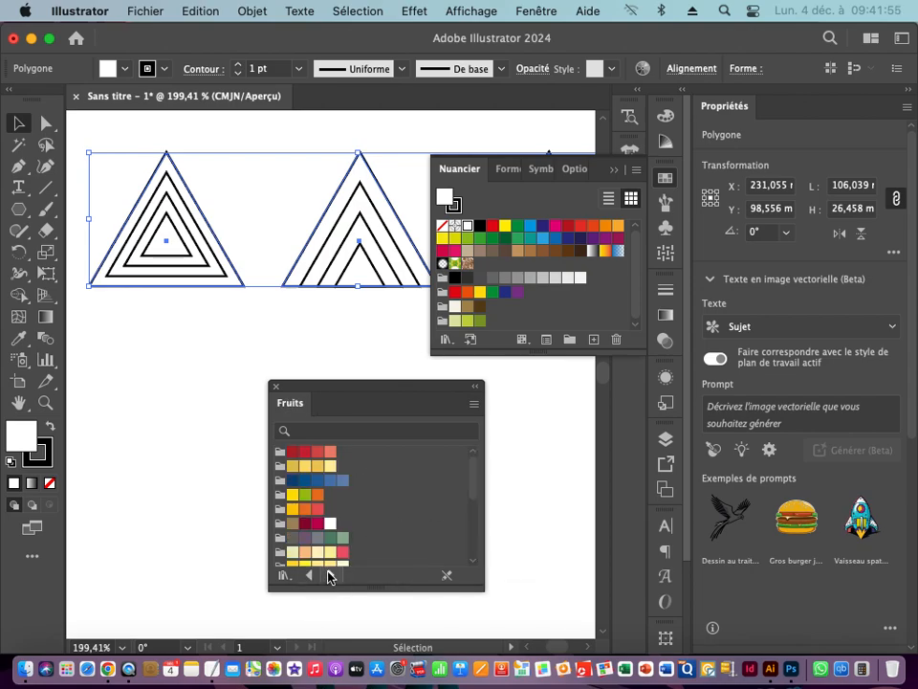
pyautogui.scroll(-5, 410, 527)
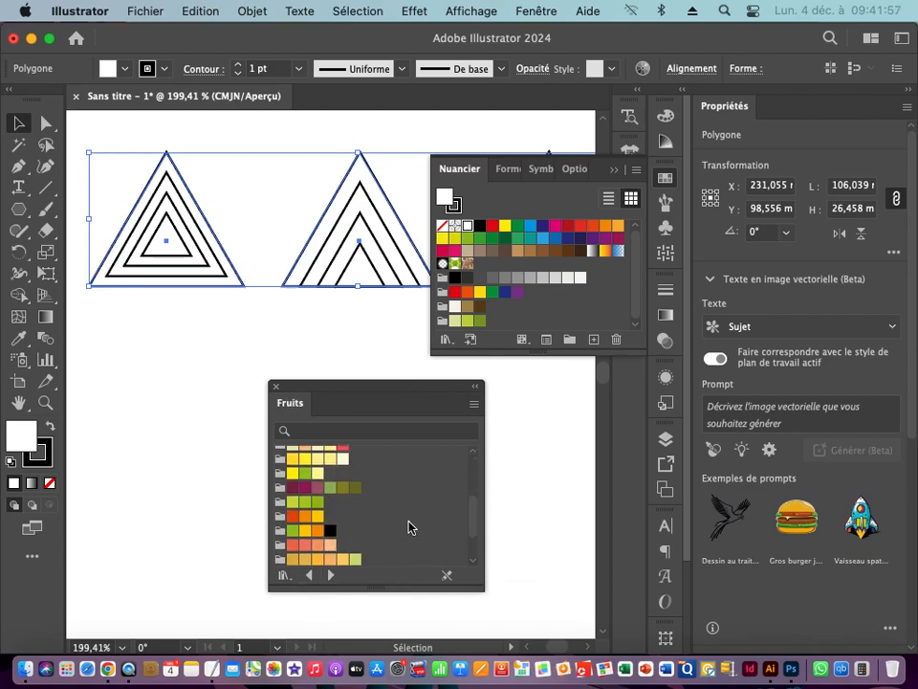
pyautogui.scroll(-3, 410, 527)
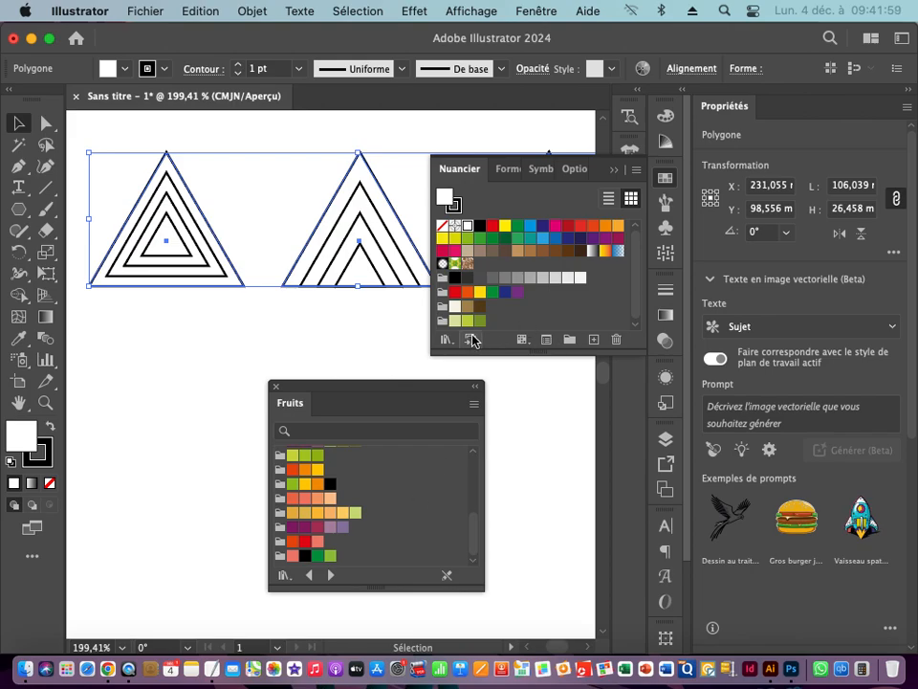
pyautogui.click(276, 386)
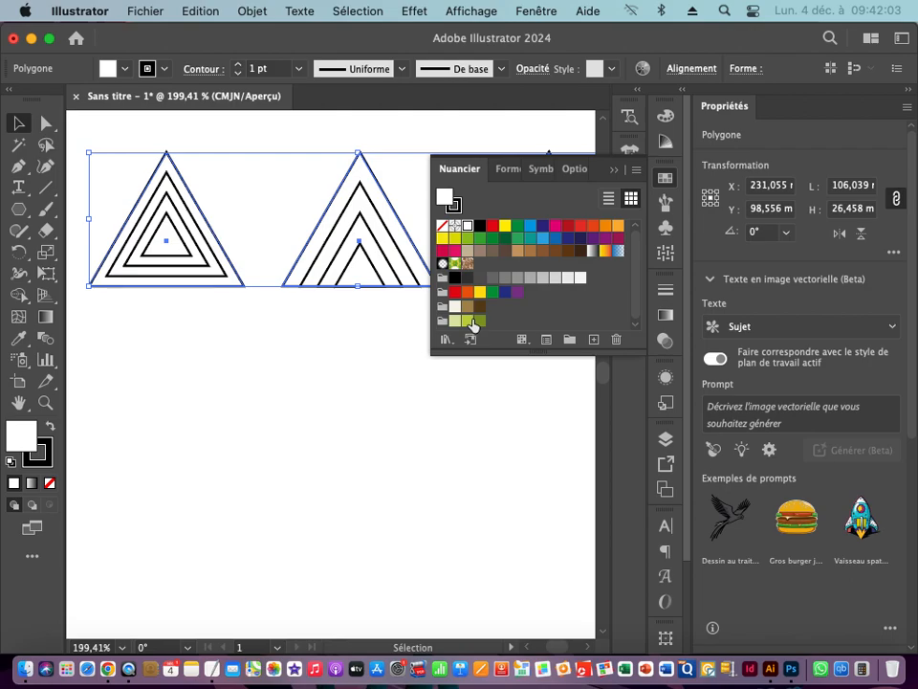
# Step: Fill the three modules' outermost triangles with the pale green swatch and their second-largest triangles with the medium brown swatch
pyautogui.click(467, 321)
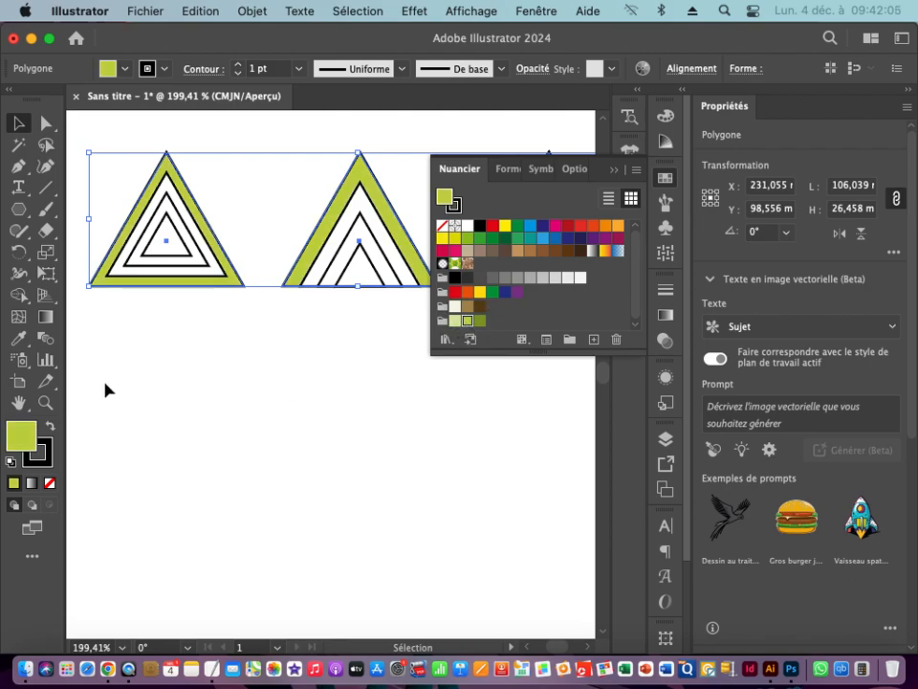
pyautogui.click(455, 322)
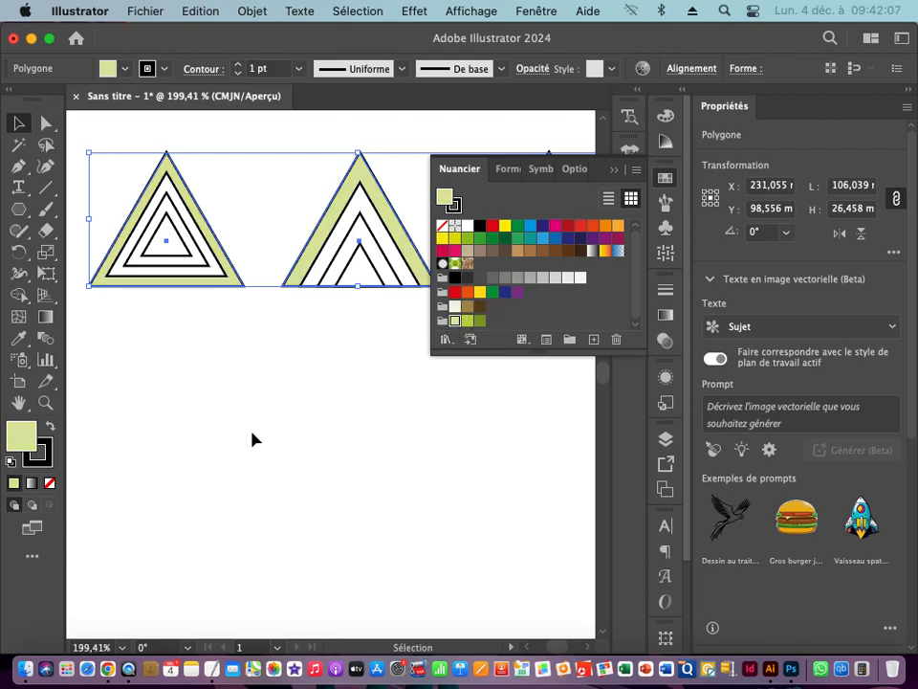
pyautogui.click(203, 276)
pyautogui.keyDown('shift'); pyautogui.click(317, 264); pyautogui.keyUp('shift')
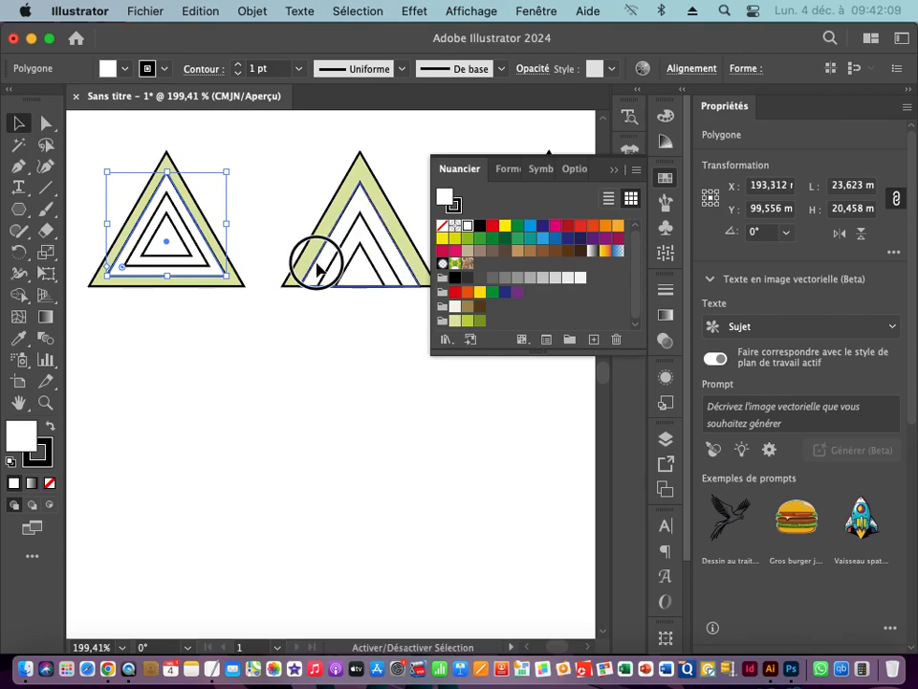
pyautogui.press('space')
pyautogui.moveTo(411, 259); pyautogui.dragTo(191, 256)
pyautogui.keyDown('shift'); pyautogui.click(313, 252); pyautogui.keyUp('shift')
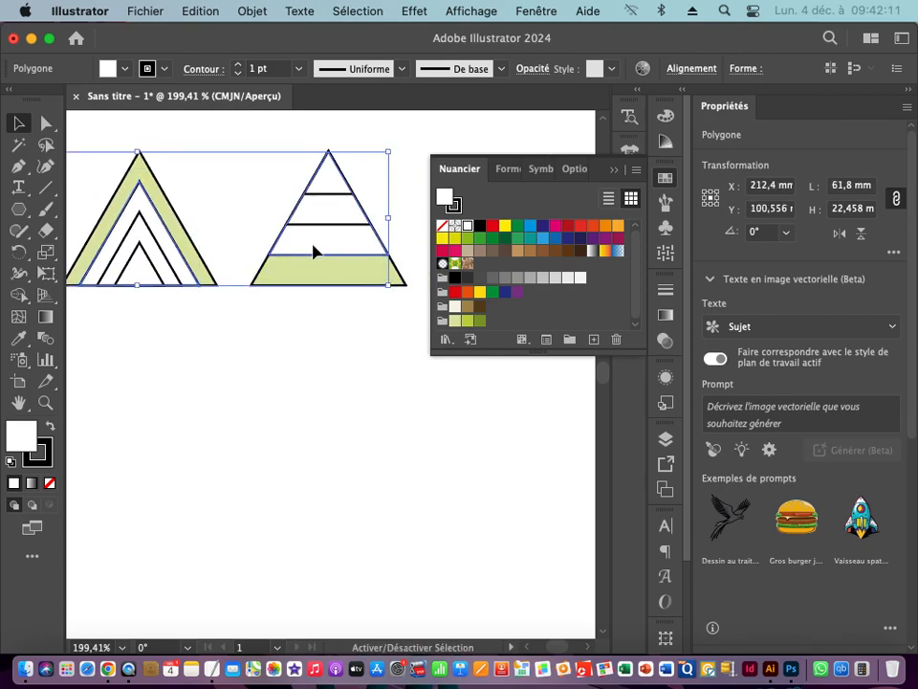
pyautogui.click(465, 308)
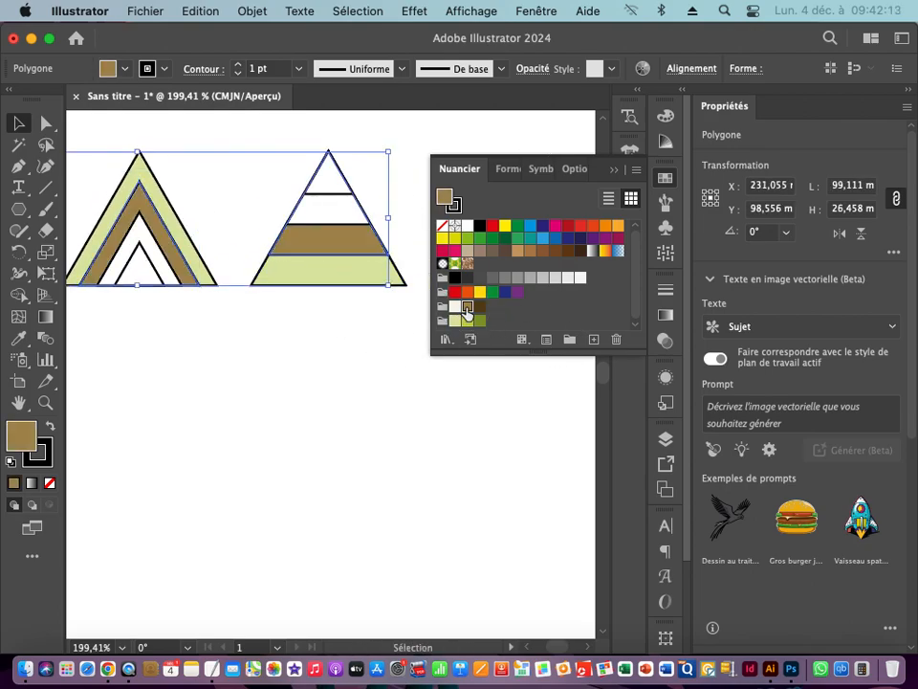
# Step: Fill the third-largest triangle of each of the three modules with the dark green swatch of the added green group
pyautogui.click(225, 269)
pyautogui.click(318, 218)
pyautogui.keyDown('shift'); pyautogui.click(134, 245); pyautogui.keyUp('shift')
pyautogui.press('space')
pyautogui.moveTo(113, 266); pyautogui.dragTo(399, 274)
pyautogui.keyDown('shift'); pyautogui.click(199, 267); pyautogui.keyUp('shift')
pyautogui.press('space')
pyautogui.moveTo(367, 275); pyautogui.dragTo(132, 266)
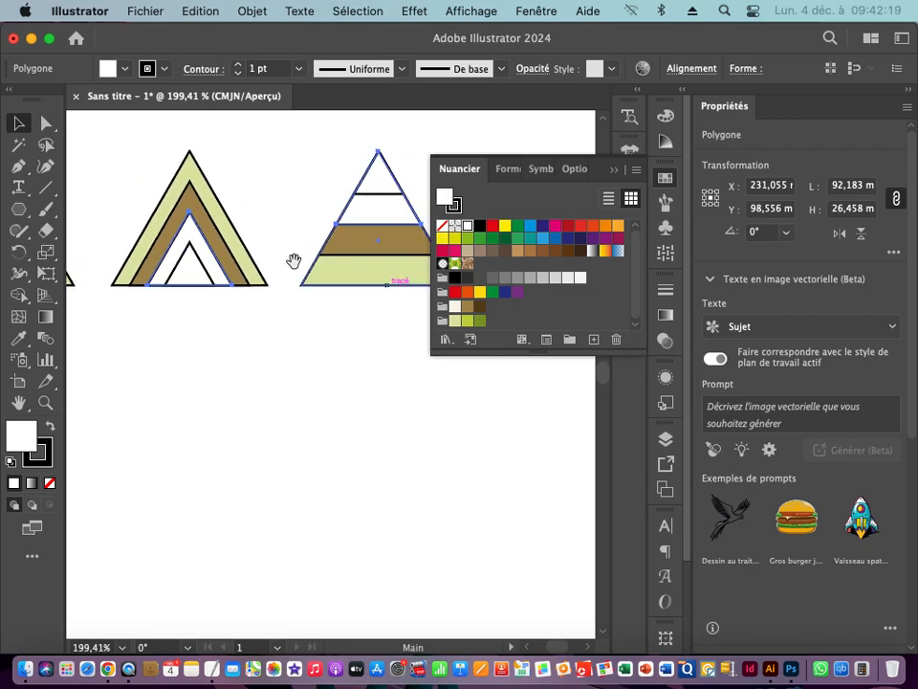
pyautogui.click(480, 321)
# Step: Fill the smallest triangle of each of the three modules with the cream swatch of the added brown group
pyautogui.click(187, 259)
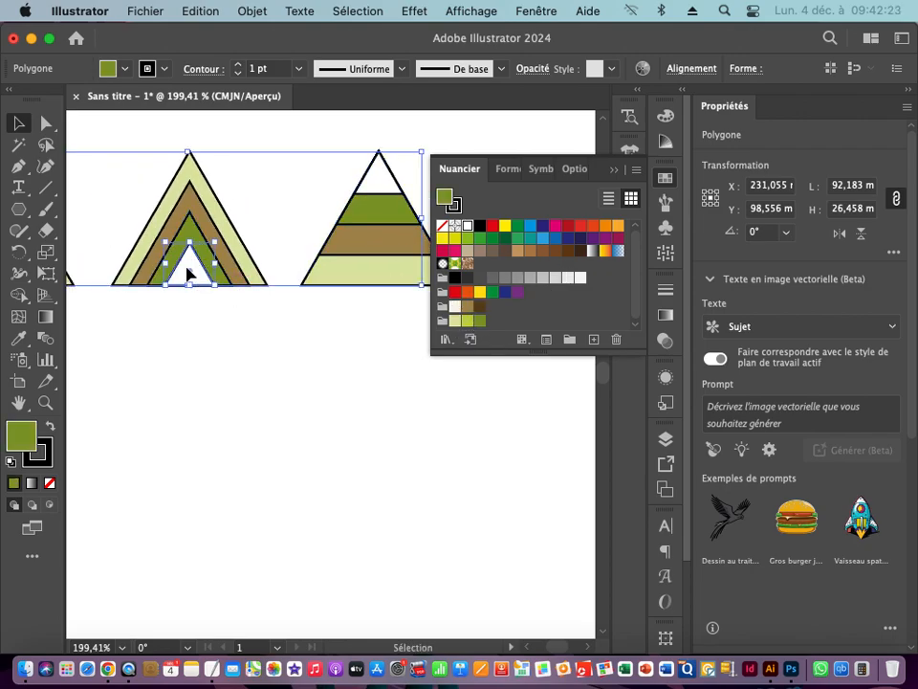
pyautogui.keyDown('shift'); pyautogui.click(361, 186); pyautogui.keyUp('shift')
pyautogui.press('space')
pyautogui.moveTo(148, 248); pyautogui.dragTo(373, 240)
pyautogui.keyDown('shift'); pyautogui.click(222, 234); pyautogui.keyUp('shift')
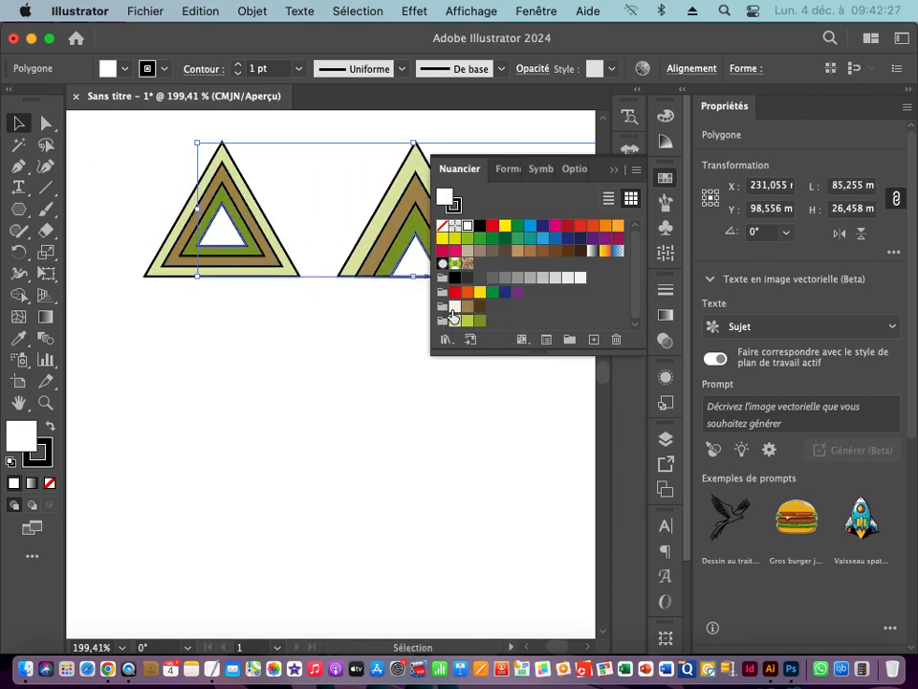
pyautogui.click(455, 307)
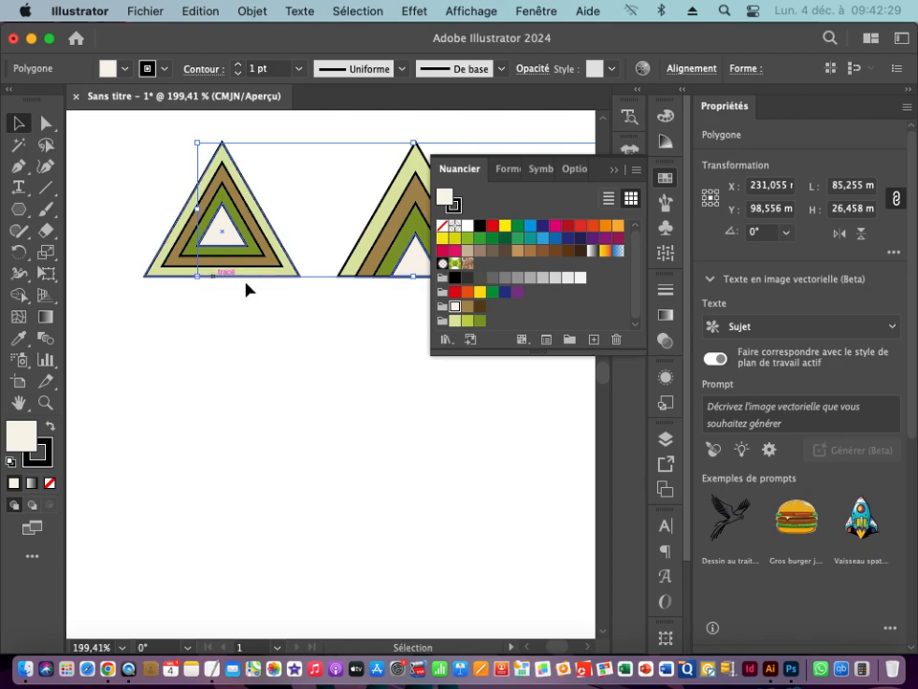
# Step: Remove the stroke from all triangles of the three coloured modules and put the swatches away
pyautogui.scroll(-3, 352, 301)
pyautogui.moveTo(292, 313)
pyautogui.mouseDown()
pyautogui.moveTo(223, 312)
pyautogui.moveTo(286, 307)
pyautogui.mouseUp()
pyautogui.moveTo(180, 204); pyautogui.dragTo(404, 327)
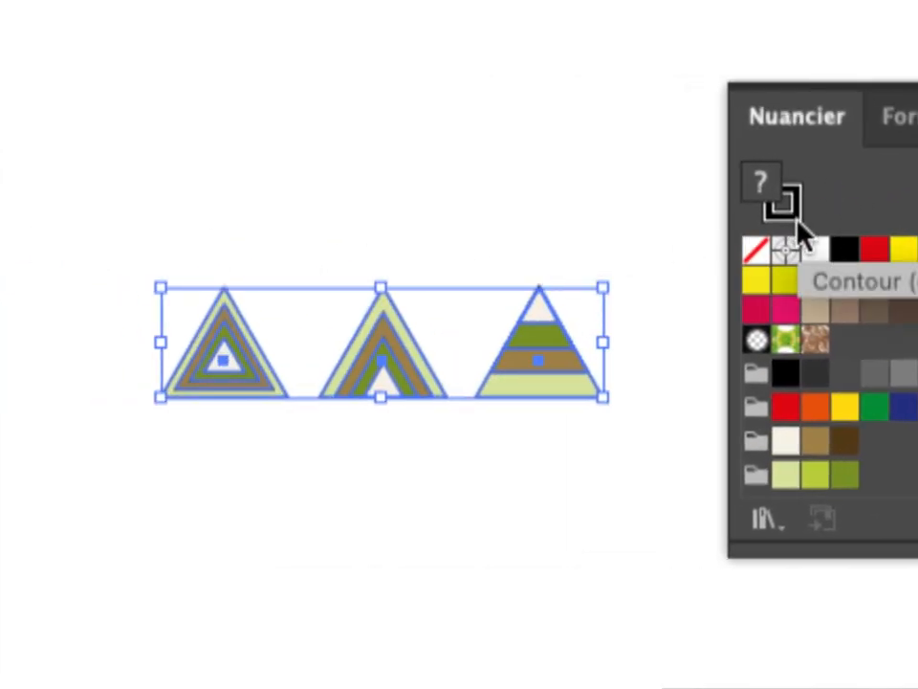
pyautogui.click(792, 216)
pyautogui.click(755, 252)
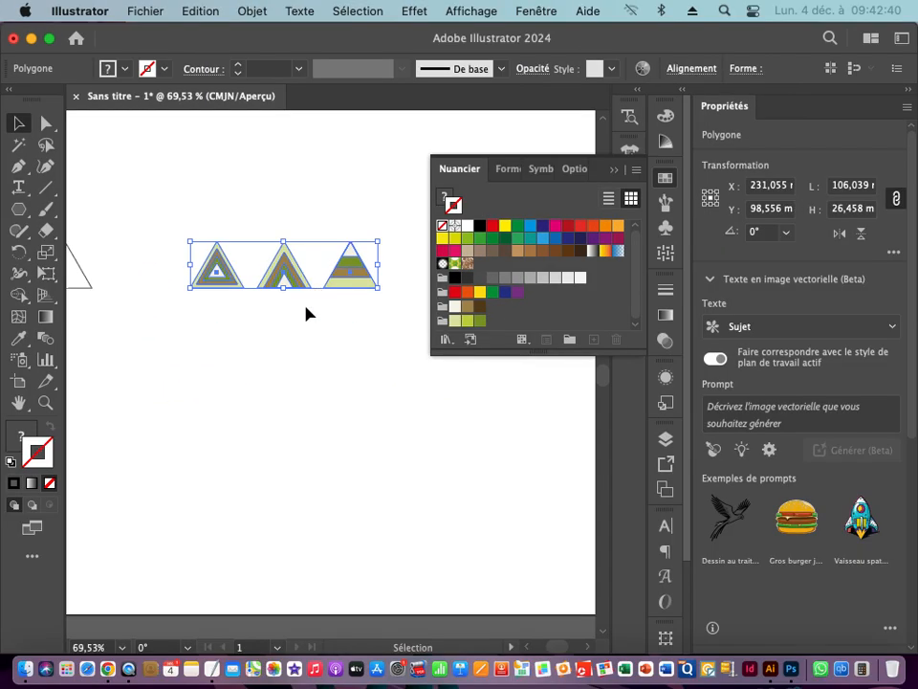
pyautogui.click(296, 454)
pyautogui.press('super+space')
pyautogui.moveTo(279, 323); pyautogui.dragTo(469, 340)
pyautogui.moveTo(385, 306); pyautogui.dragTo(287, 297)
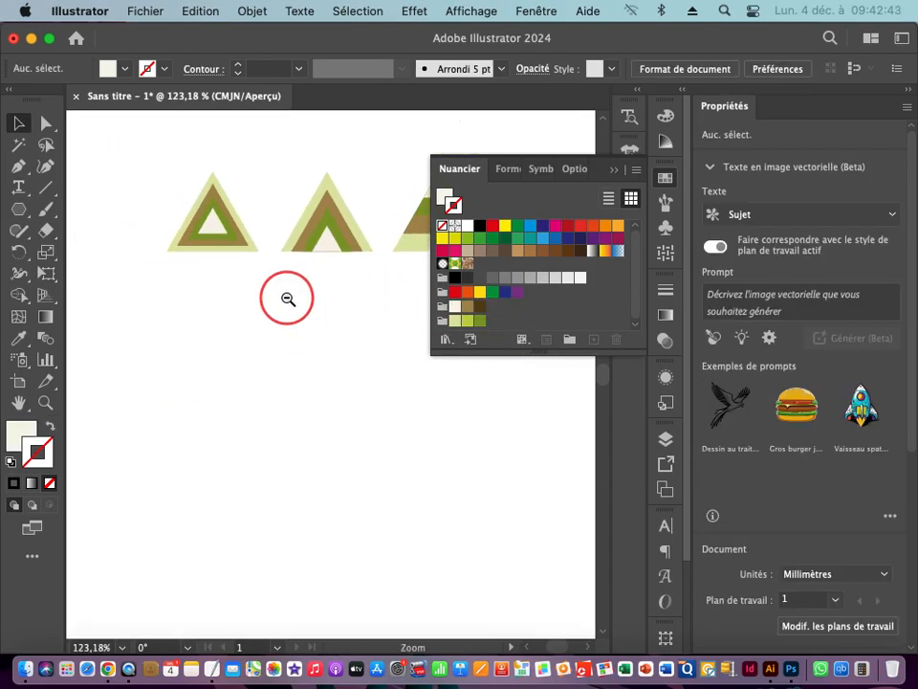
pyautogui.click(613, 172)
# Step: Duplicate the three coloured modules as a second row about 48 mm straight below the first
pyautogui.press('super+space')
pyautogui.moveTo(479, 314); pyautogui.dragTo(421, 318)
pyautogui.press('space')
pyautogui.moveTo(384, 278); pyautogui.dragTo(310, 262)
pyautogui.press('super+space')
pyautogui.moveTo(221, 242); pyautogui.dragTo(385, 250)
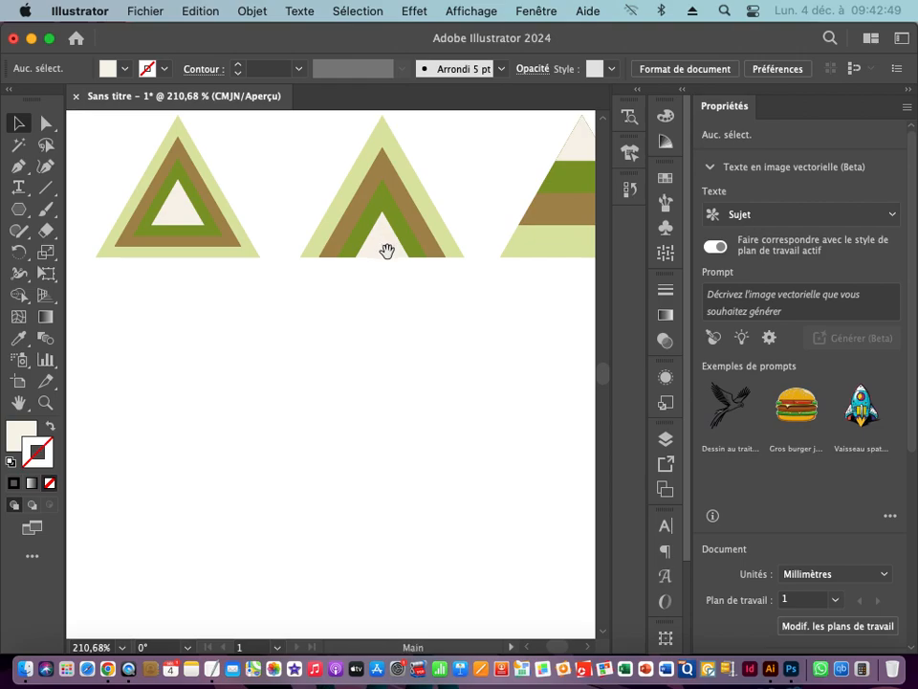
pyautogui.press('space')
pyautogui.moveTo(391, 190); pyautogui.dragTo(334, 273)
pyautogui.moveTo(88, 171); pyautogui.dragTo(259, 386)
pyautogui.press('super+space')
pyautogui.press('space')
pyautogui.moveTo(295, 398); pyautogui.dragTo(292, 332)
pyautogui.moveTo(329, 290); pyautogui.dragTo(330, 401)
pyautogui.press('super+space')
pyautogui.moveTo(322, 463); pyautogui.dragTo(478, 424)
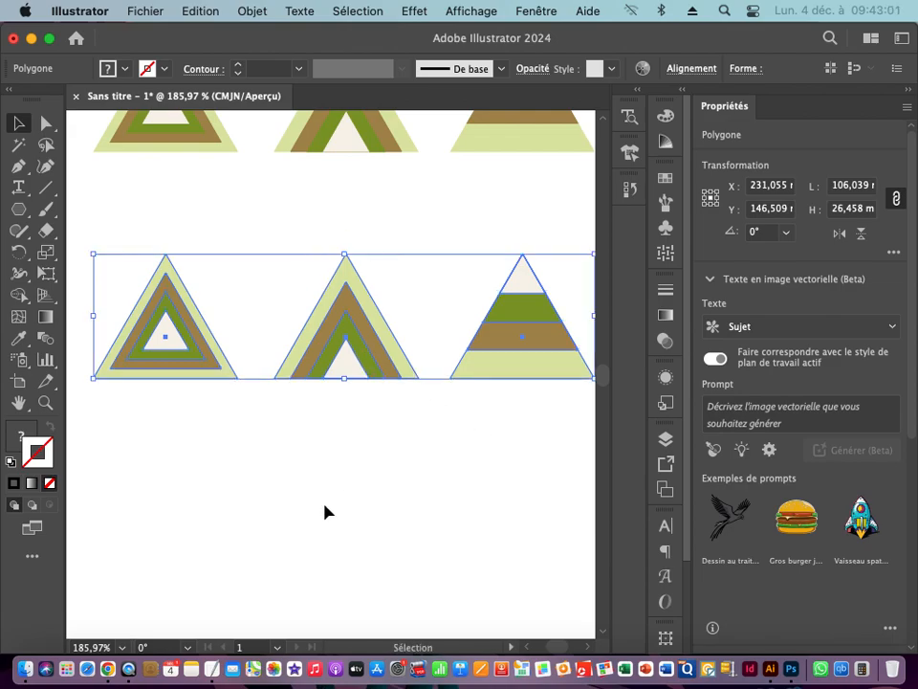
pyautogui.click(239, 475)
# Step: Draw a vertical line about 40 mm long through the apex of the second row's middle module, extending past its base
pyautogui.click(48, 189)
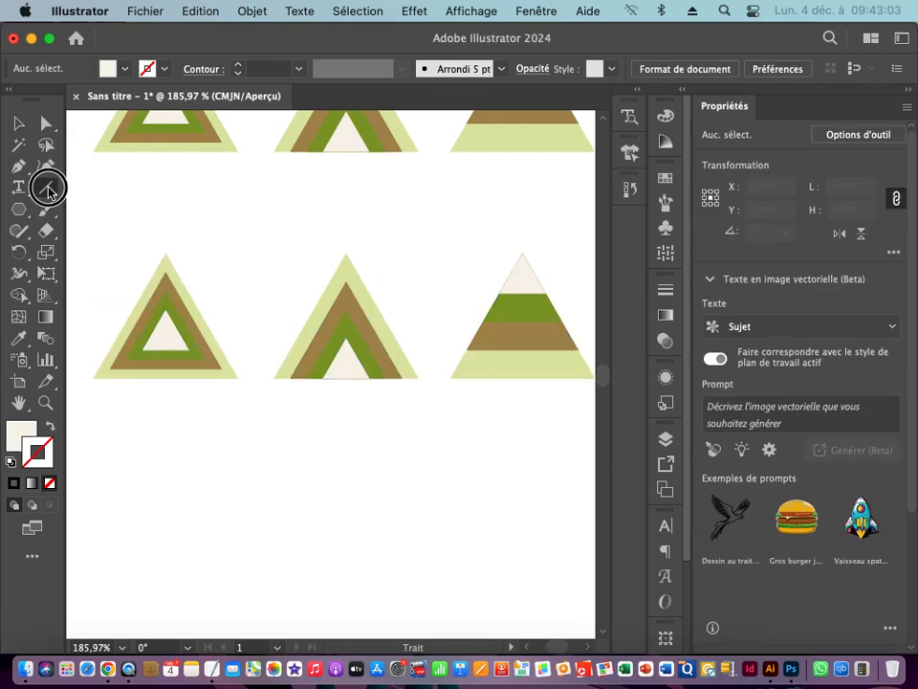
pyautogui.press('space')
pyautogui.moveTo(527, 349); pyautogui.dragTo(427, 341)
pyautogui.moveTo(248, 347); pyautogui.dragTo(365, 345)
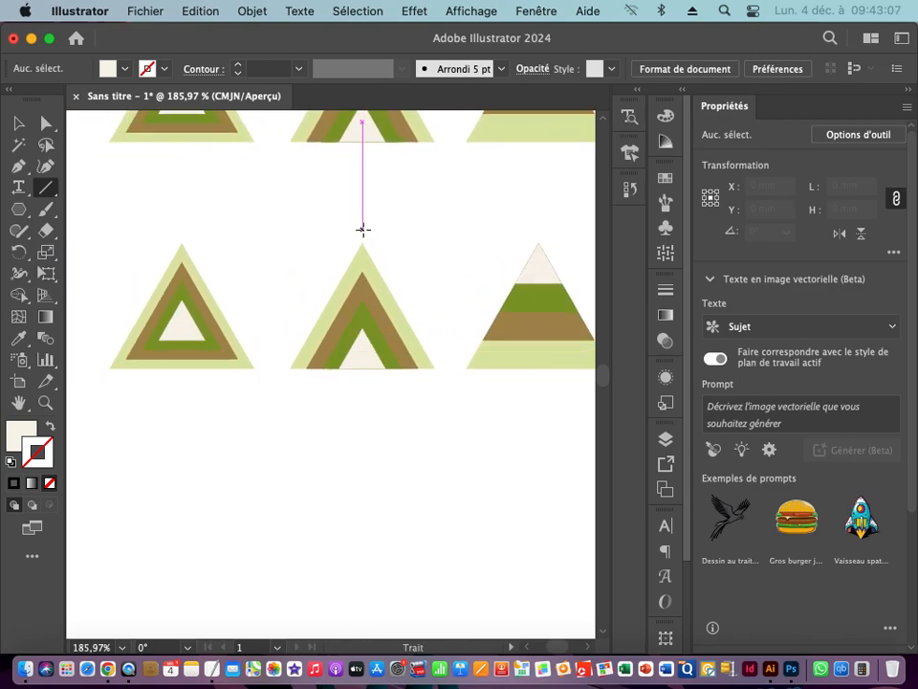
pyautogui.moveTo(362, 228); pyautogui.dragTo(363, 415)
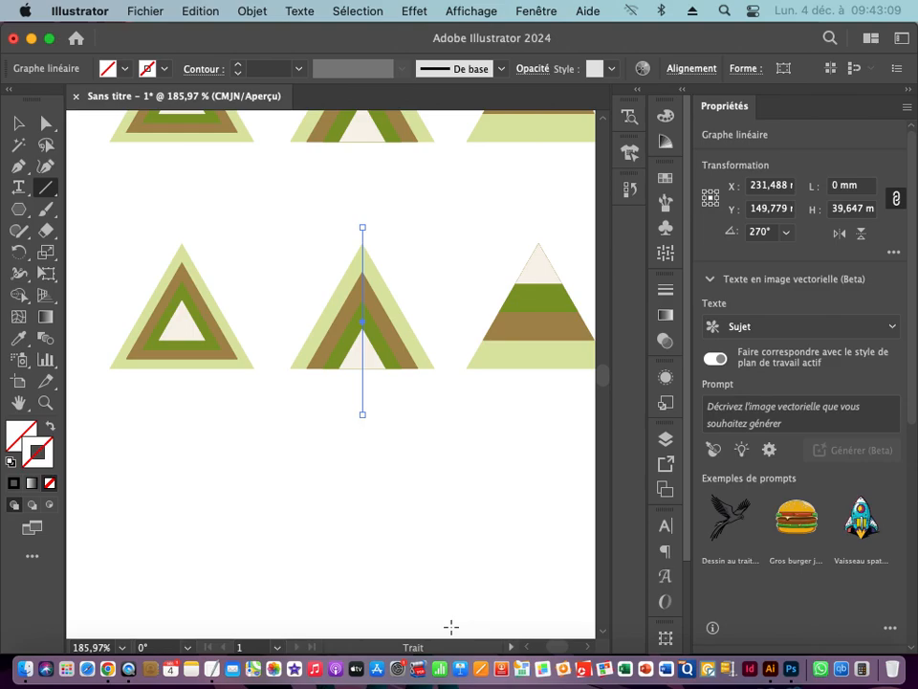
# Step: Select the vertical line with the second row's middle module and align them on their horizontal centres
pyautogui.click(18, 124)
pyautogui.moveTo(299, 249); pyautogui.dragTo(418, 361)
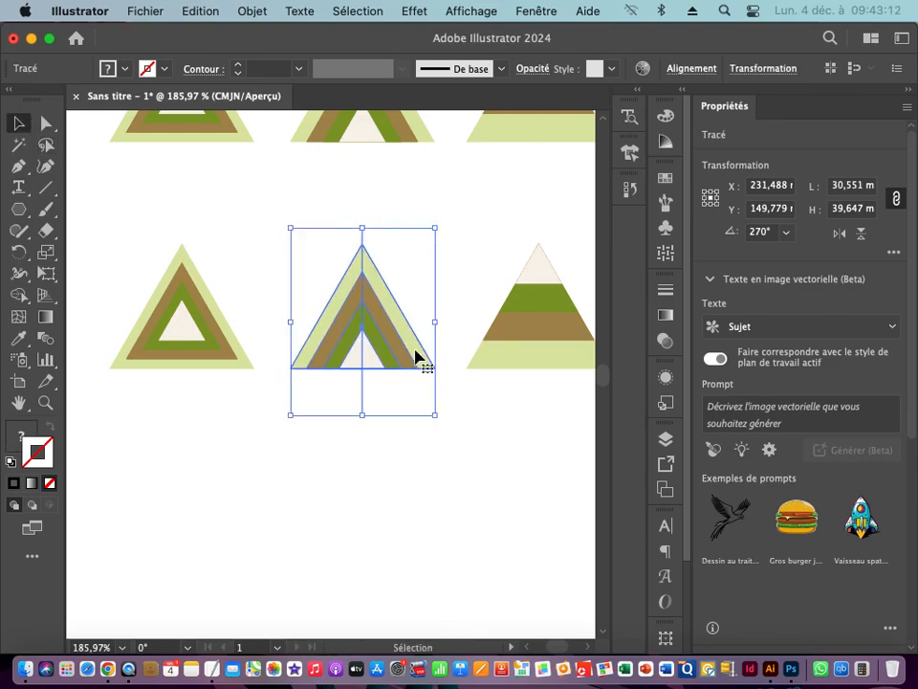
pyautogui.click(693, 69)
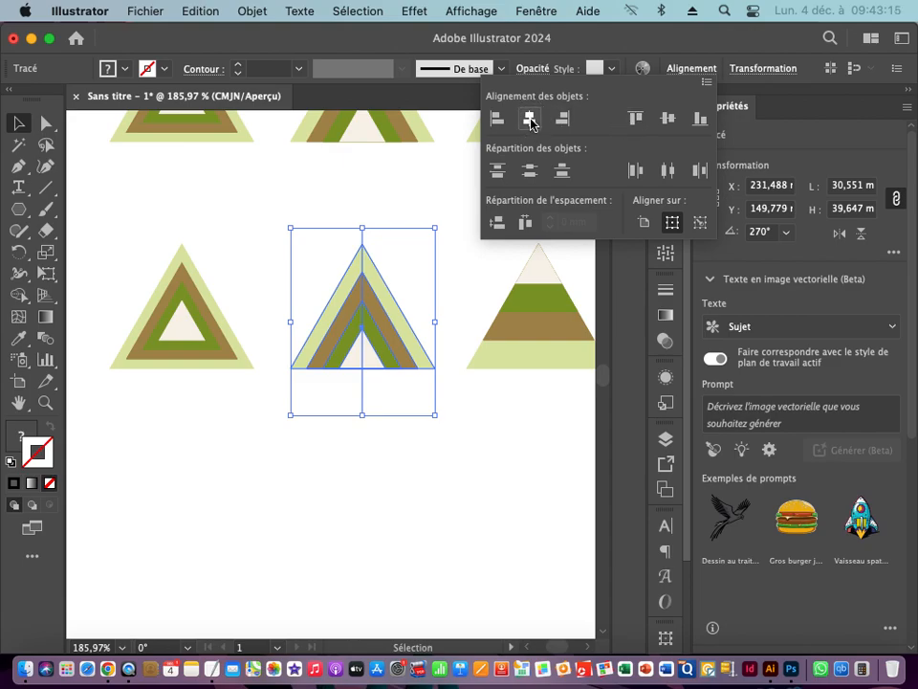
pyautogui.click(710, 47)
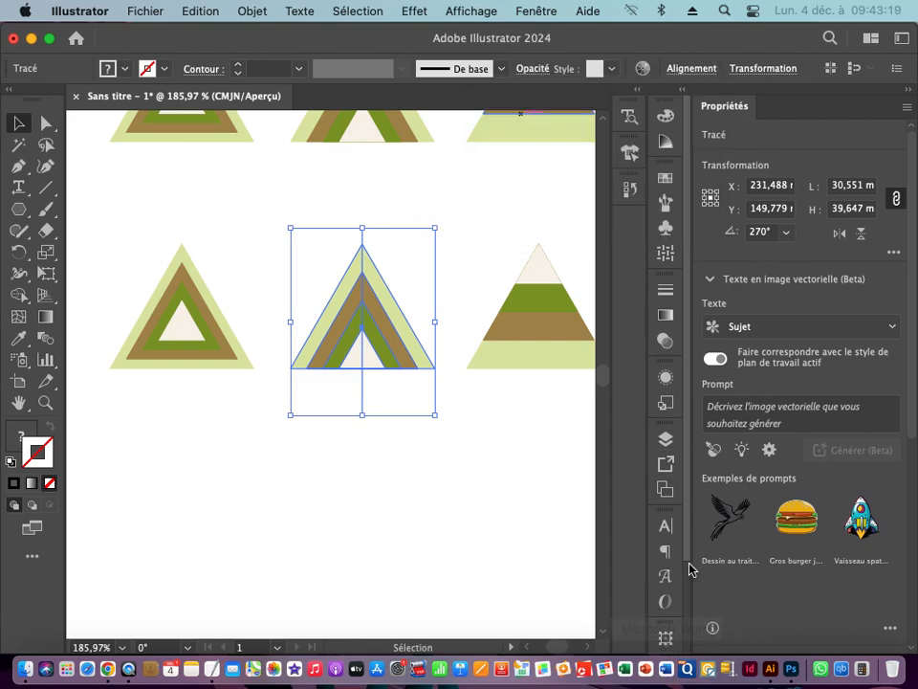
# Step: Divide the second row's middle module along the vertical line with Pathfinder Division and ungroup the resulting pieces
pyautogui.moveTo(688, 545); pyautogui.dragTo(686, 635)
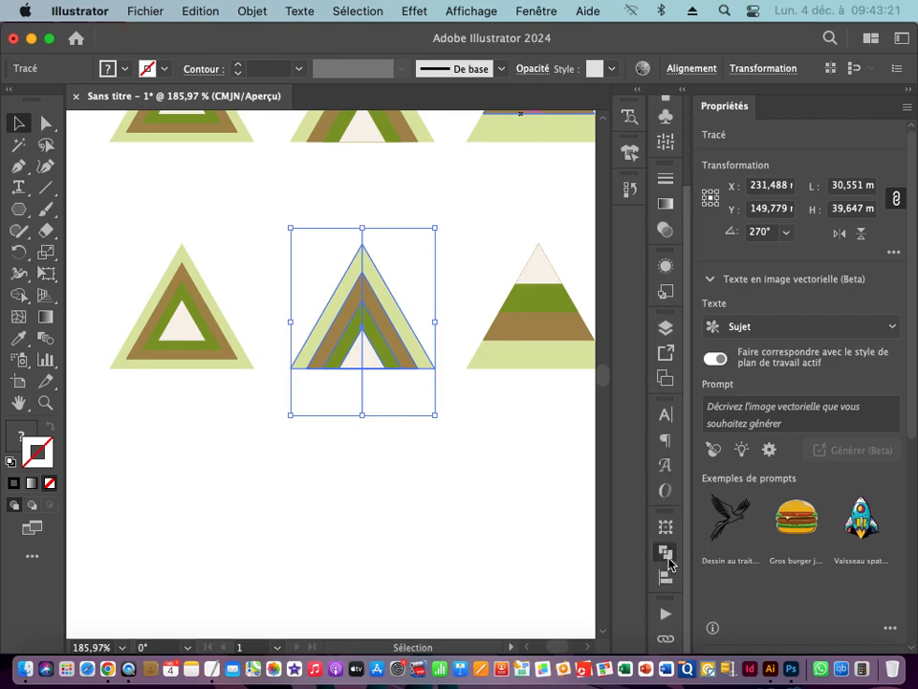
pyautogui.click(666, 555)
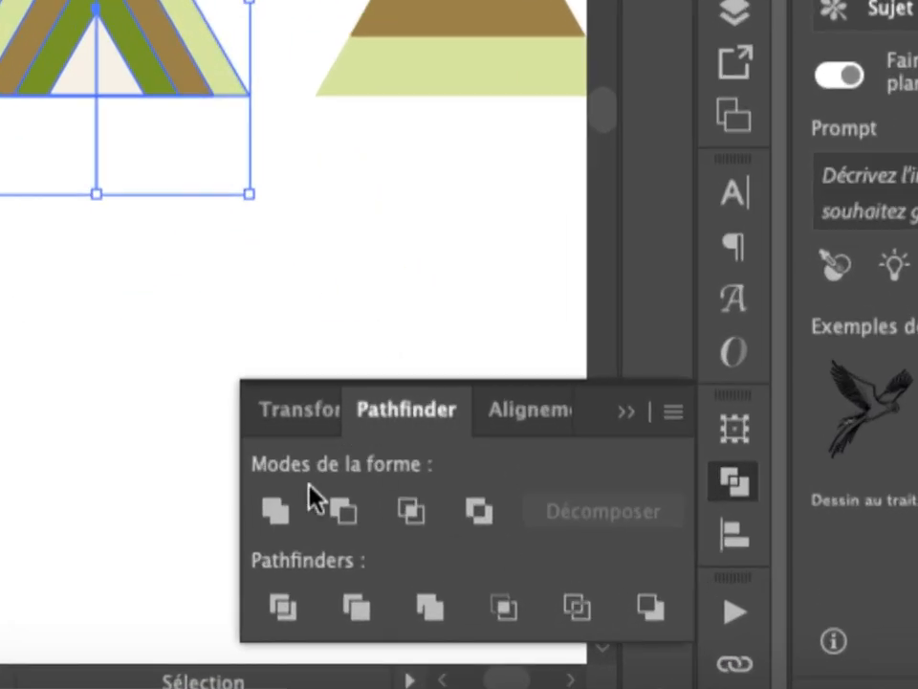
pyautogui.click(284, 617)
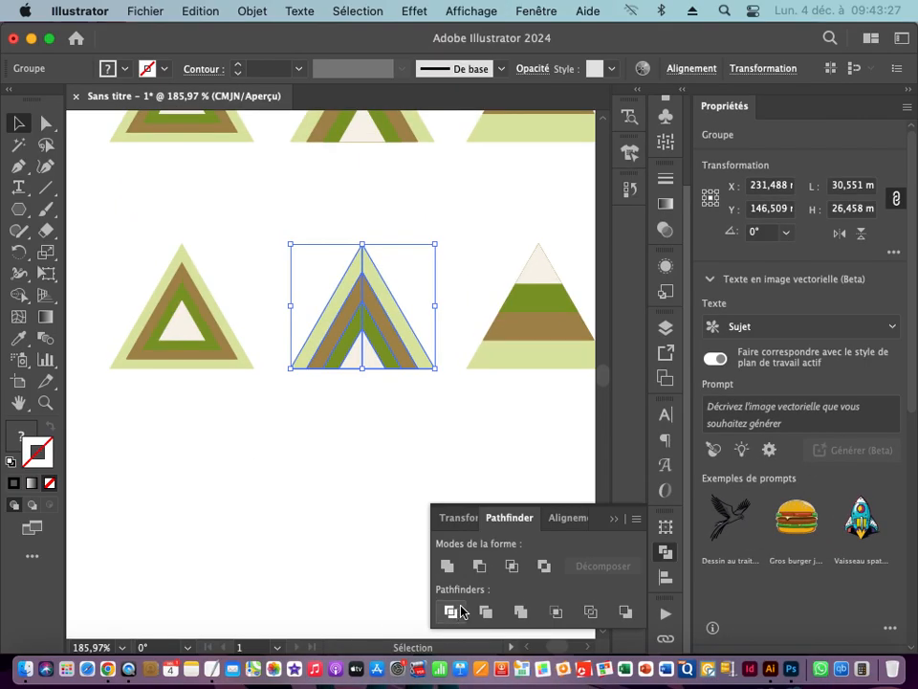
pyautogui.click(253, 10)
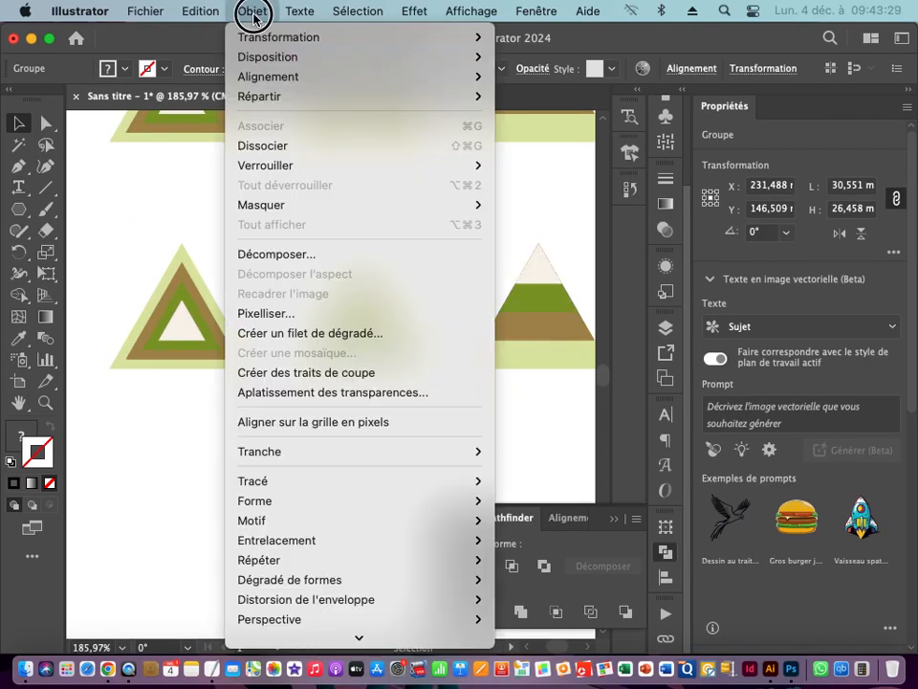
pyautogui.click(250, 145)
pyautogui.click(420, 409)
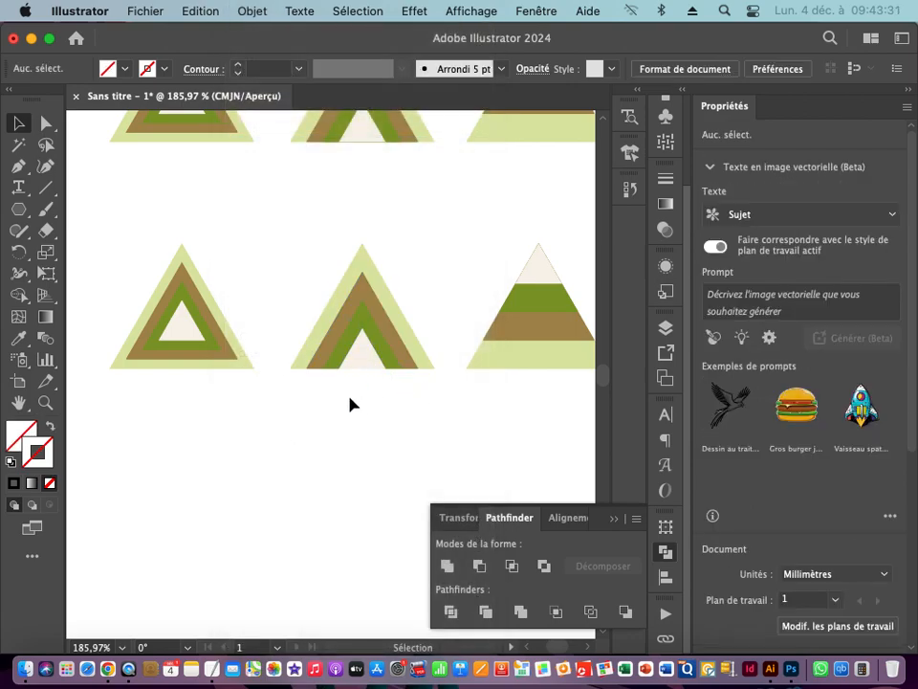
pyautogui.click(617, 519)
# Step: Move the light green, brown, dark green and cream halves of the second row's middle module apart and select the scattered pieces
pyautogui.moveTo(346, 309); pyautogui.dragTo(322, 344)
pyautogui.moveTo(387, 309); pyautogui.dragTo(364, 264)
pyautogui.moveTo(337, 348); pyautogui.dragTo(443, 331)
pyautogui.moveTo(422, 385); pyautogui.dragTo(460, 442)
pyautogui.moveTo(369, 395); pyautogui.dragTo(364, 466)
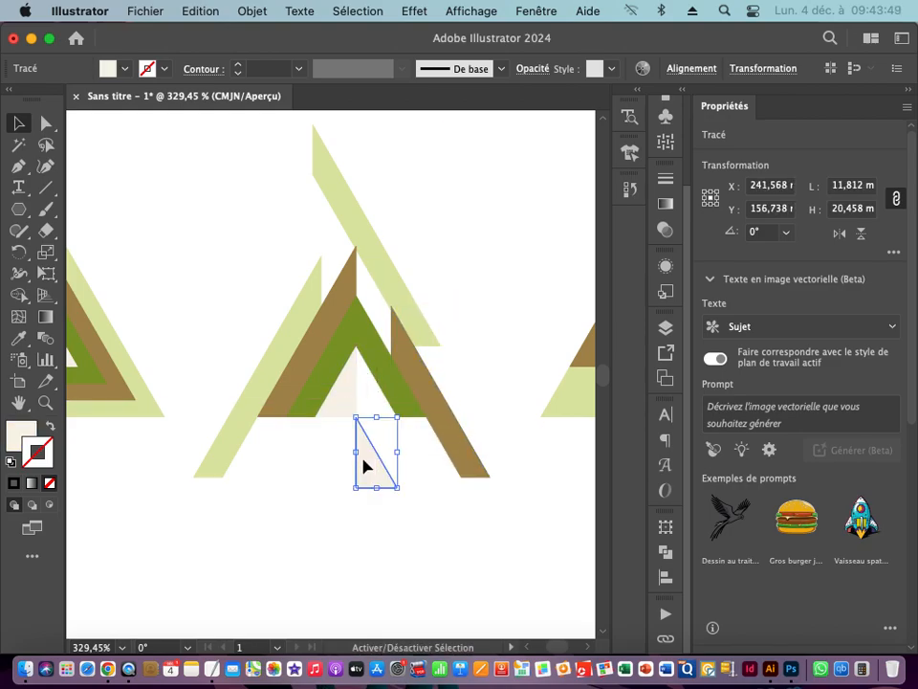
pyautogui.moveTo(332, 378); pyautogui.dragTo(296, 434)
pyautogui.moveTo(486, 579); pyautogui.dragTo(176, 506)
pyautogui.moveTo(462, 513); pyautogui.dragTo(278, 448)
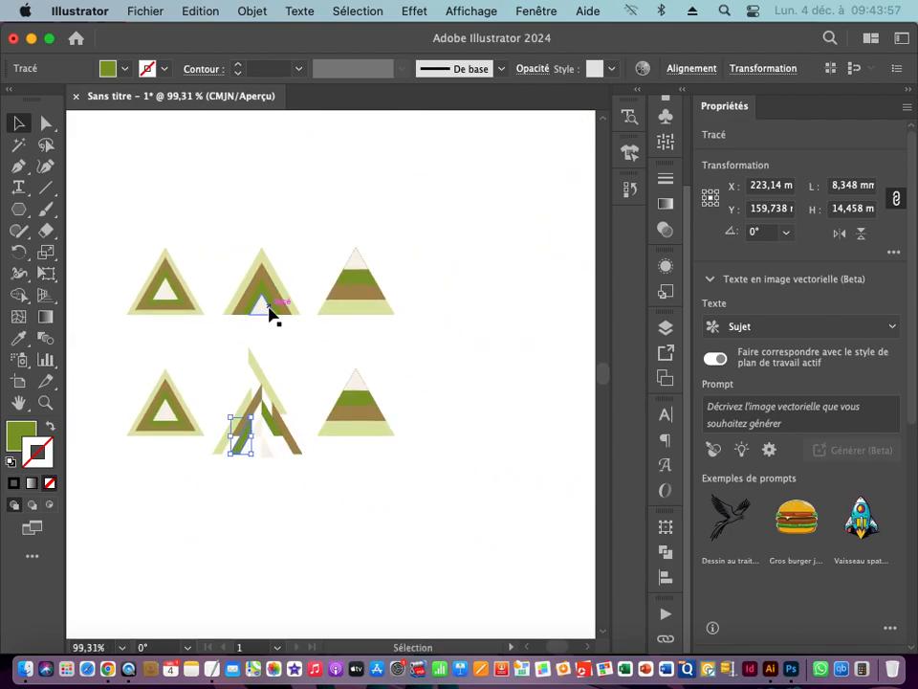
pyautogui.moveTo(244, 379); pyautogui.dragTo(299, 475)
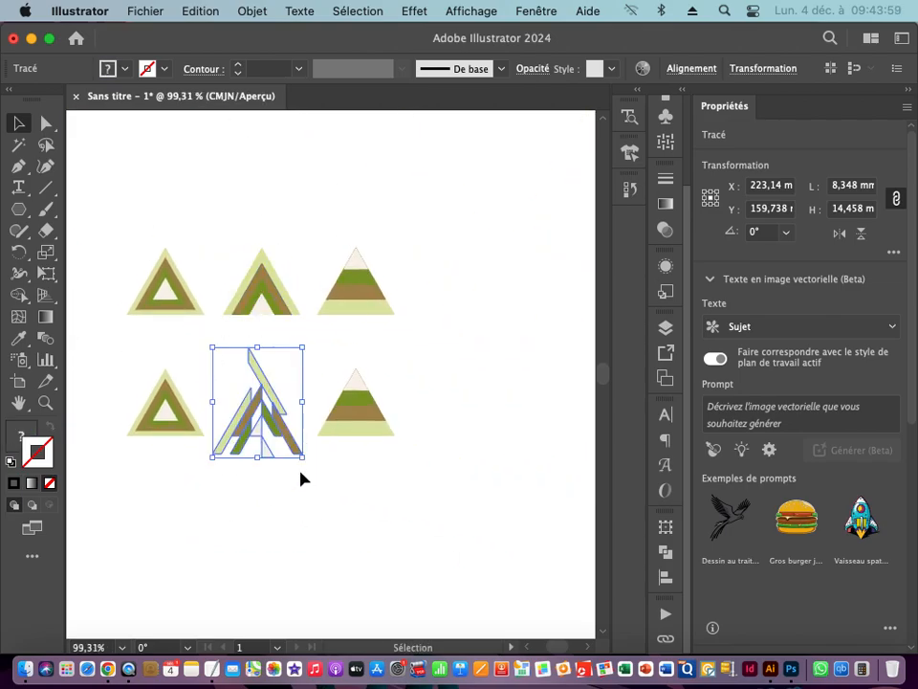
pyautogui.moveTo(141, 392); pyautogui.dragTo(518, 375)
pyautogui.moveTo(462, 375); pyautogui.dragTo(312, 363)
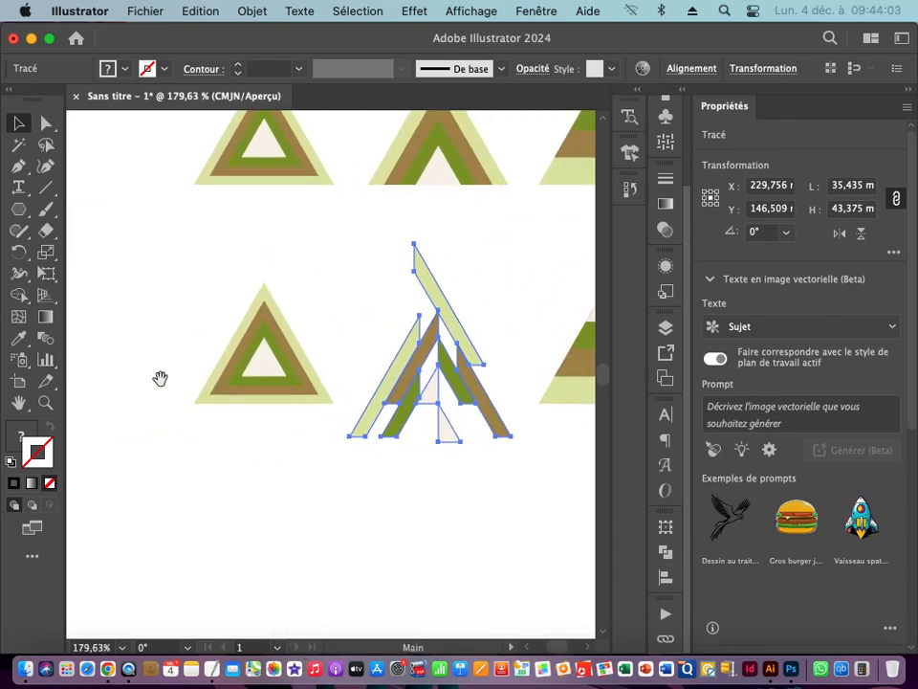
pyautogui.moveTo(218, 387); pyautogui.dragTo(356, 381)
pyautogui.click(45, 187)
pyautogui.moveTo(239, 352); pyautogui.dragTo(342, 354)
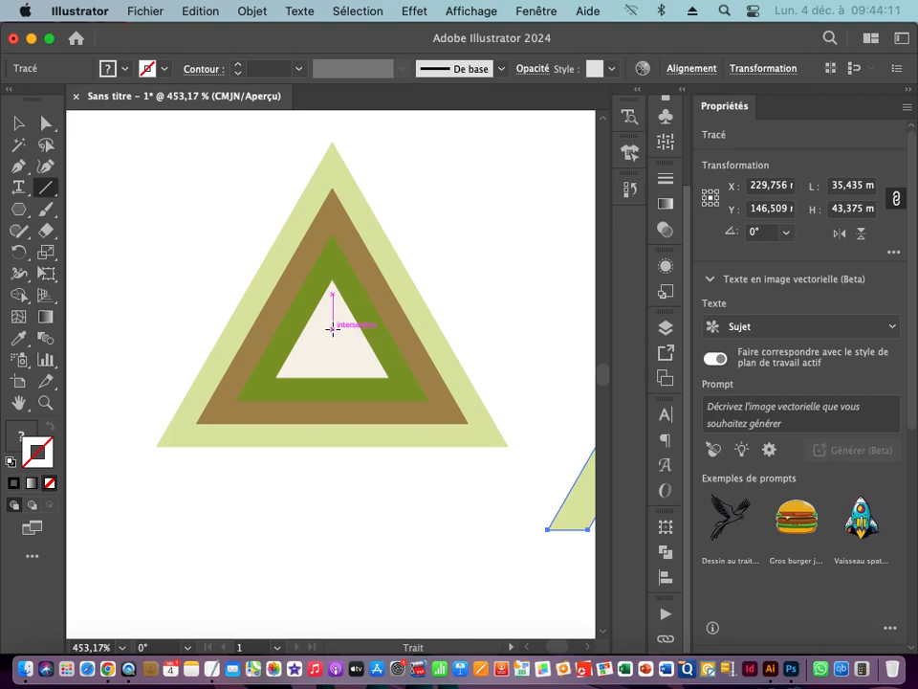
pyautogui.moveTo(333, 328); pyautogui.dragTo(154, 447)
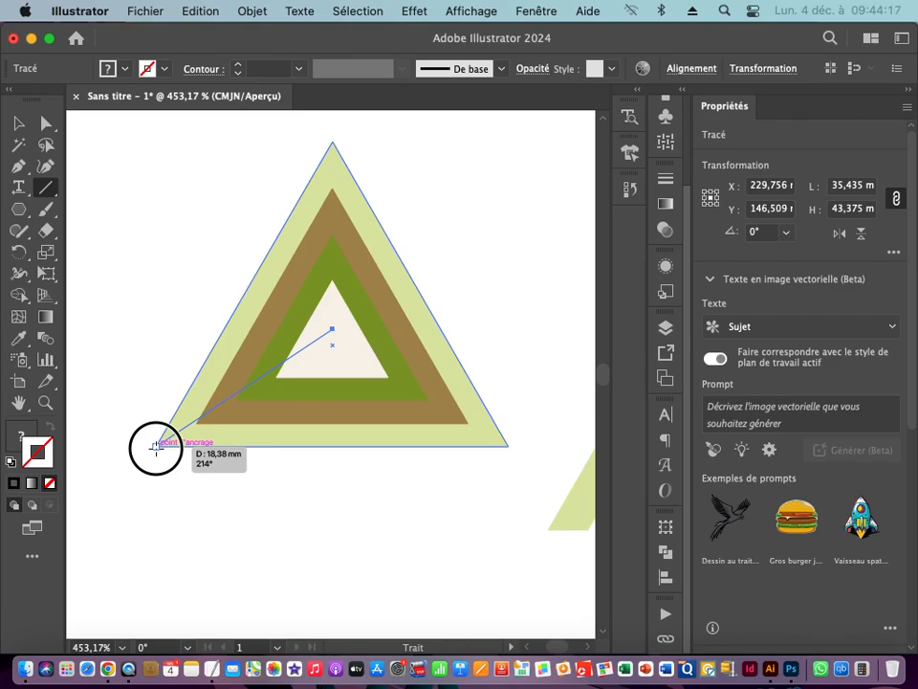
pyautogui.moveTo(156, 447); pyautogui.dragTo(157, 447)
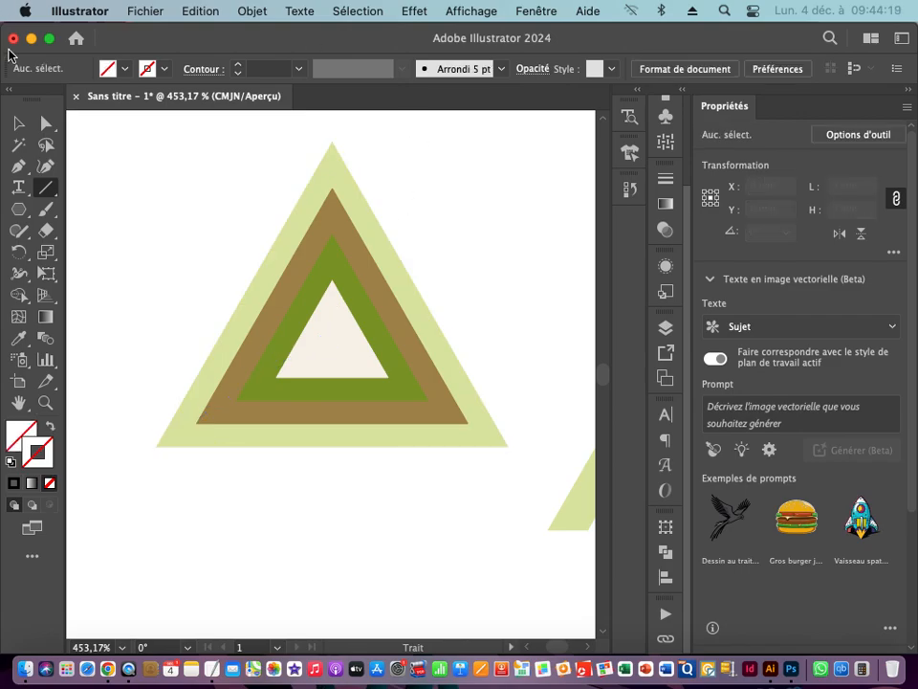
# Step: Divide the second row's concentric-triangle module with Pathfinder Division and ungroup the resulting pieces
pyautogui.click(20, 126)
pyautogui.moveTo(232, 174); pyautogui.dragTo(275, 360)
pyautogui.moveTo(422, 377); pyautogui.dragTo(261, 331)
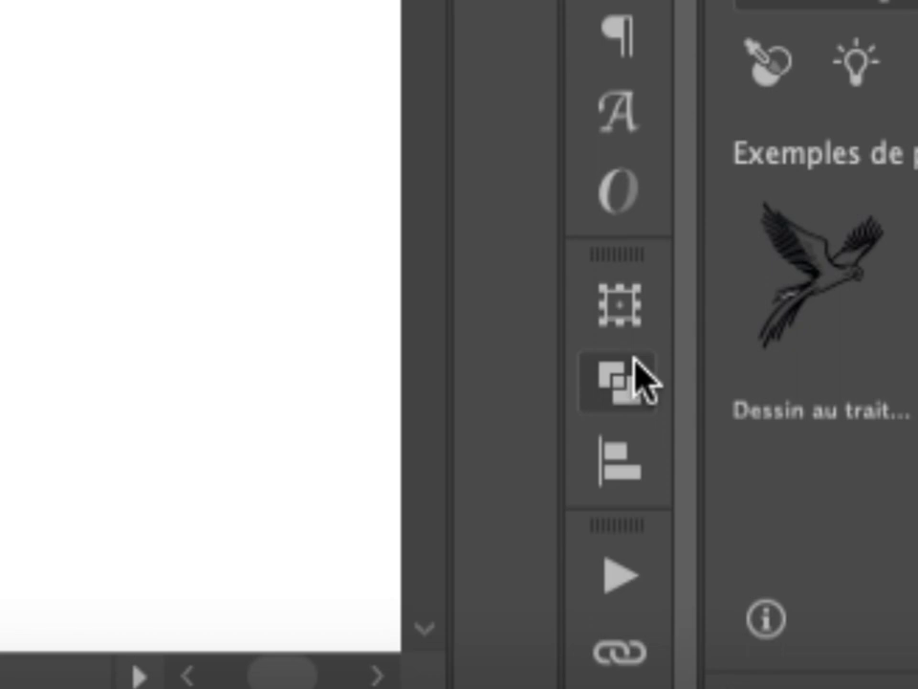
pyautogui.click(669, 555)
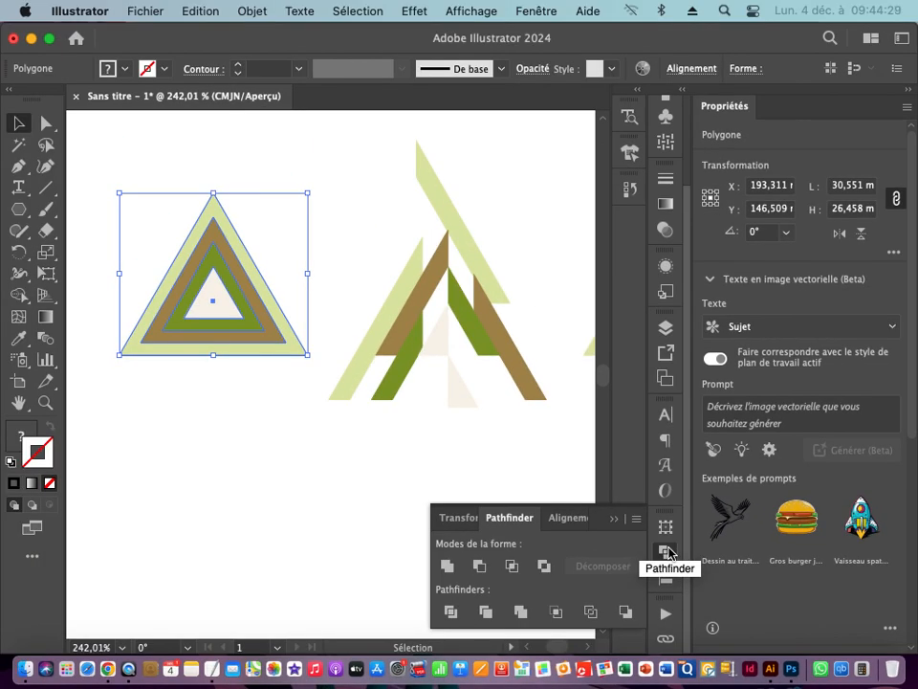
pyautogui.click(537, 11)
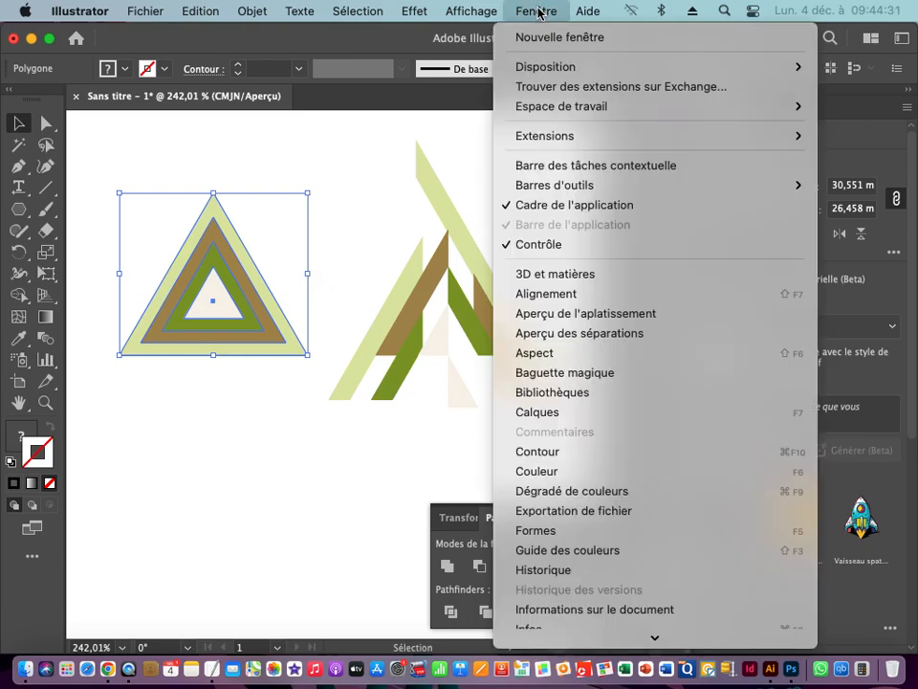
pyautogui.scroll(-10, 554, 622)
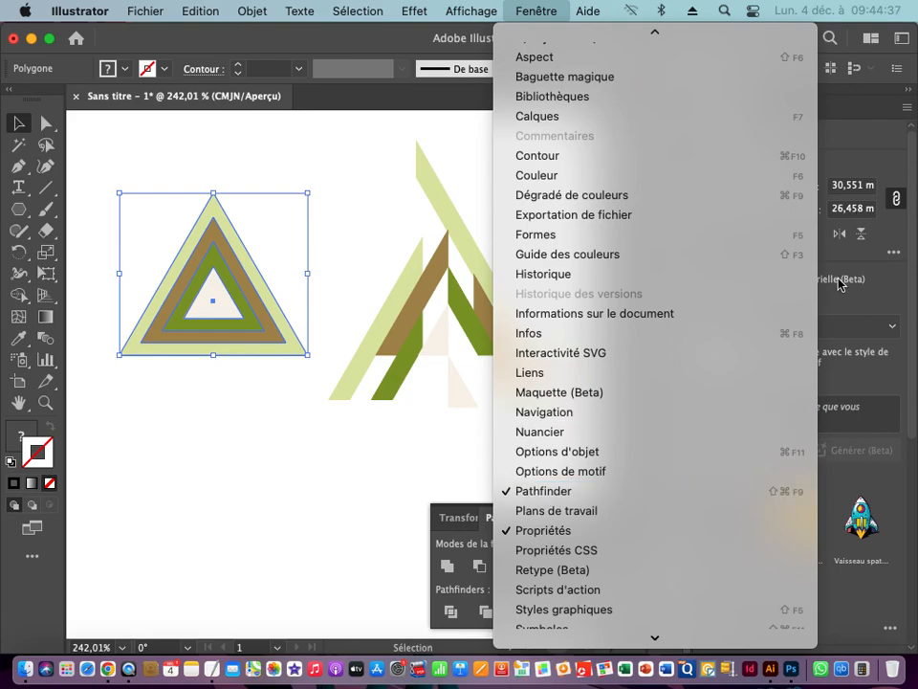
pyautogui.click(382, 41)
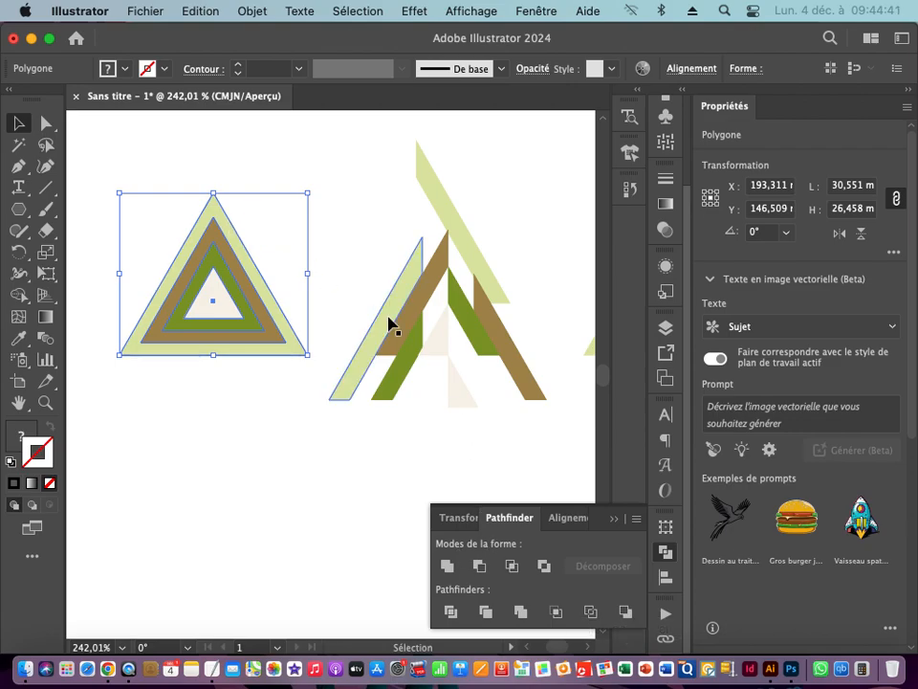
pyautogui.click(450, 611)
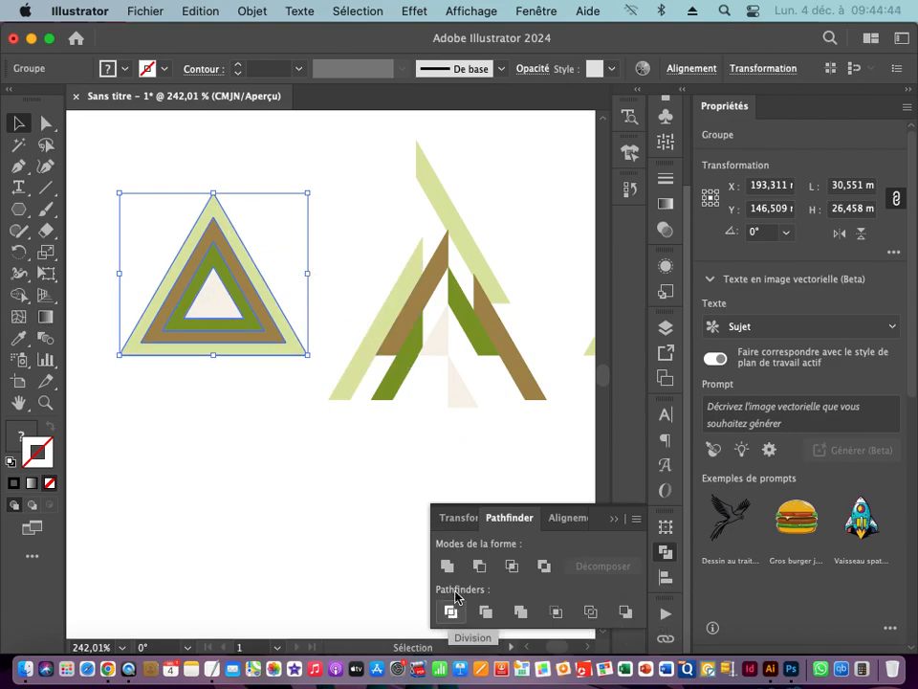
pyautogui.click(253, 11)
pyautogui.click(256, 148)
pyautogui.click(140, 154)
# Step: Offset the light green, brown and dark green rings and the cream triangle of the second row's concentric module from each other
pyautogui.moveTo(194, 246); pyautogui.dragTo(181, 218)
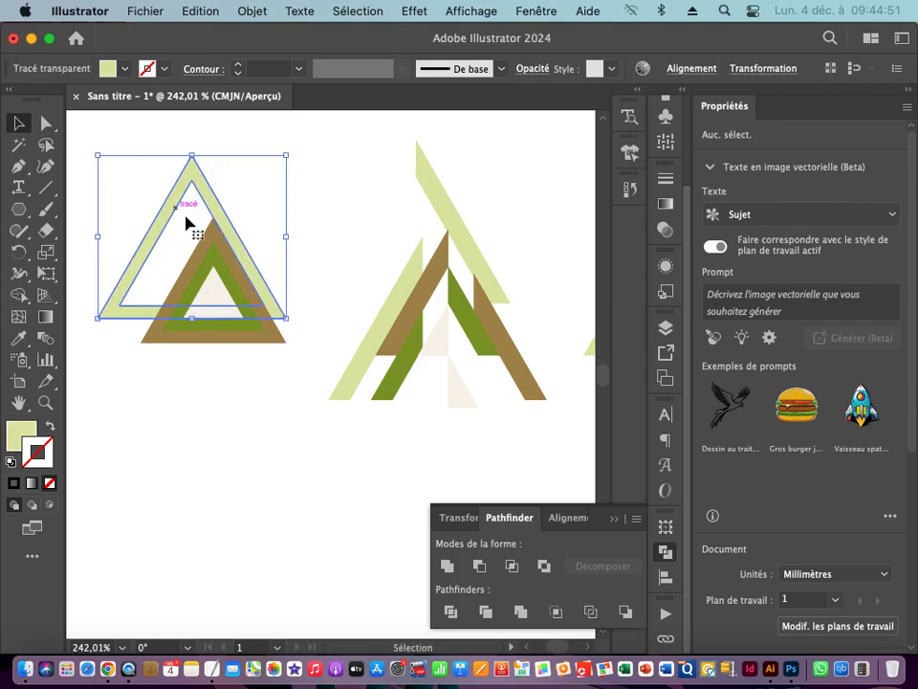
pyautogui.moveTo(123, 295); pyautogui.dragTo(334, 266)
pyautogui.moveTo(257, 297); pyautogui.dragTo(228, 356)
pyautogui.moveTo(376, 225); pyautogui.dragTo(406, 276)
pyautogui.press('super+z')
pyautogui.click(335, 316)
pyautogui.press('super+space')
pyautogui.moveTo(488, 296); pyautogui.dragTo(261, 290)
pyautogui.moveTo(445, 277); pyautogui.dragTo(269, 301)
pyautogui.press('space')
pyautogui.moveTo(500, 321); pyautogui.dragTo(420, 375)
pyautogui.press('super+space')
pyautogui.moveTo(420, 375); pyautogui.dragTo(311, 368)
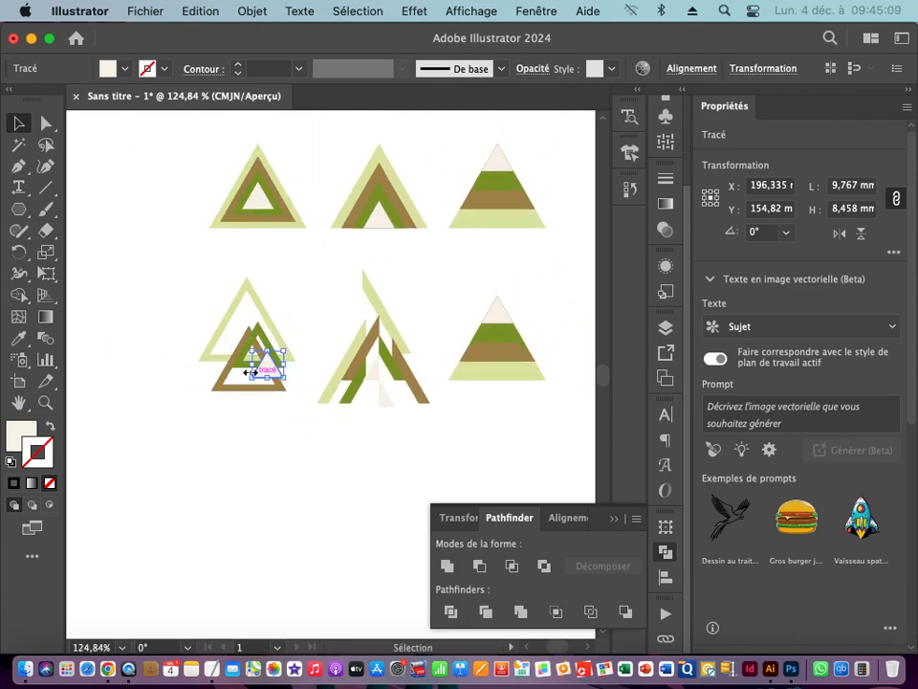
# Step: Divide the second row's horizontally banded module with Pathfinder Division and ungroup the resulting pieces
pyautogui.press('space')
pyautogui.moveTo(490, 377); pyautogui.dragTo(436, 375)
pyautogui.press('super+space')
pyautogui.moveTo(444, 260); pyautogui.dragTo(342, 402)
pyautogui.click(451, 611)
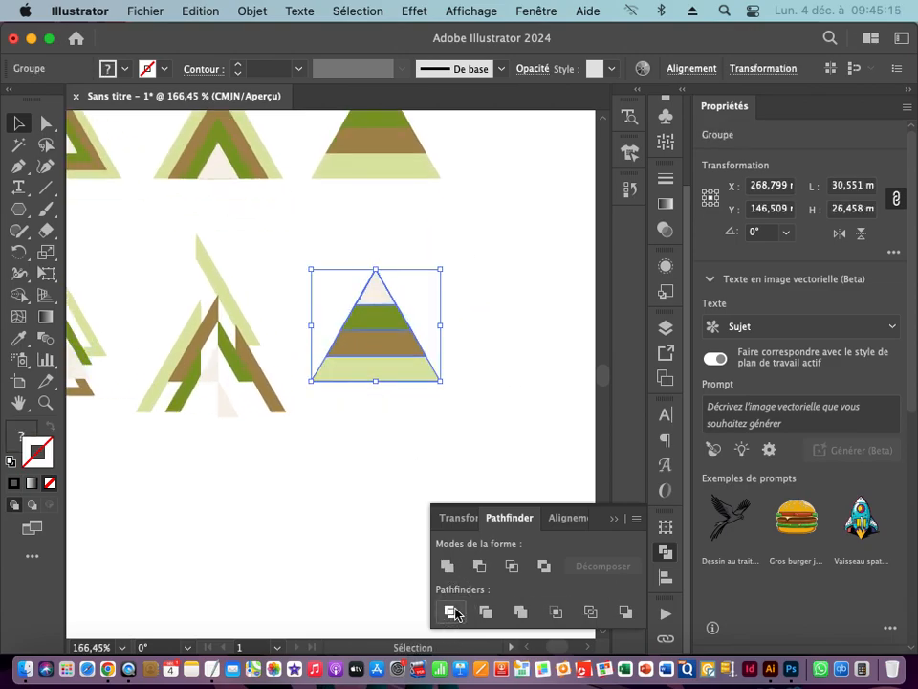
pyautogui.click(245, 11)
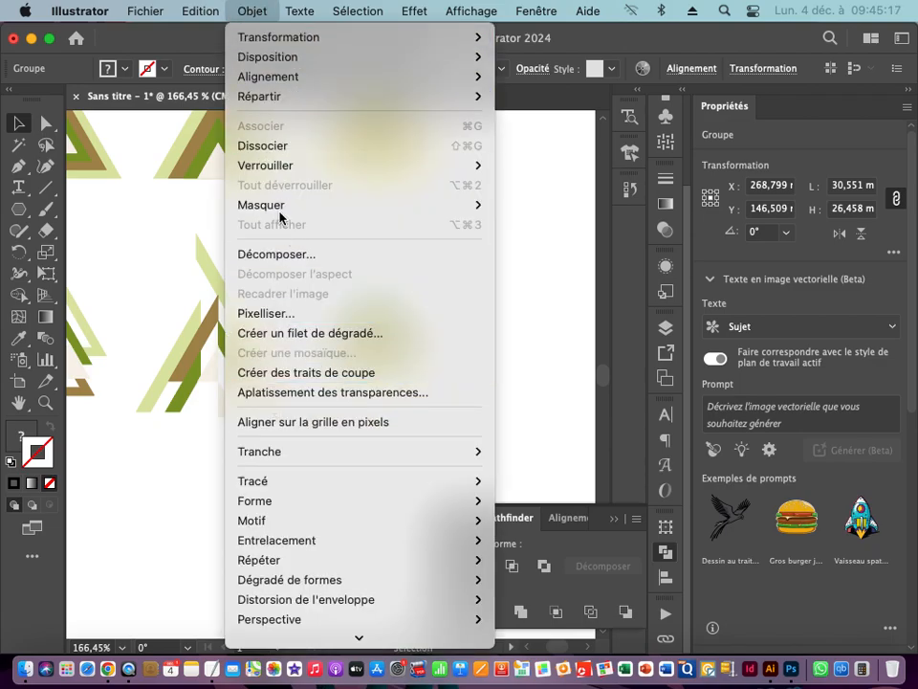
pyautogui.click(278, 146)
pyautogui.click(427, 344)
# Step: Move the banded module's cream tip about 7 mm to the right and its brown band about 11 mm to the left
pyautogui.scroll(3, 416, 273)
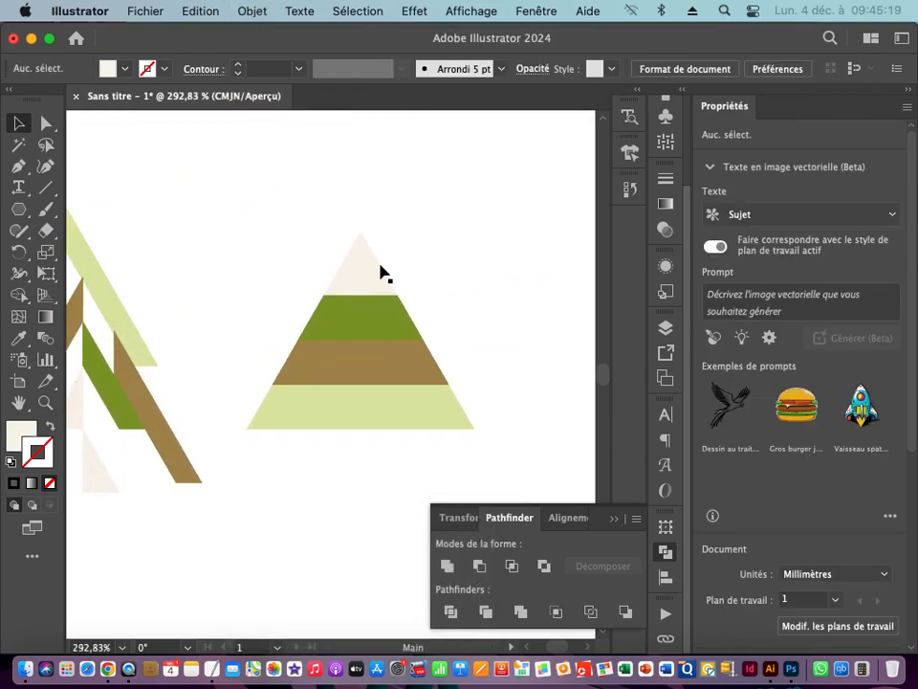
pyautogui.moveTo(364, 280); pyautogui.dragTo(409, 272)
pyautogui.moveTo(378, 366); pyautogui.dragTo(297, 363)
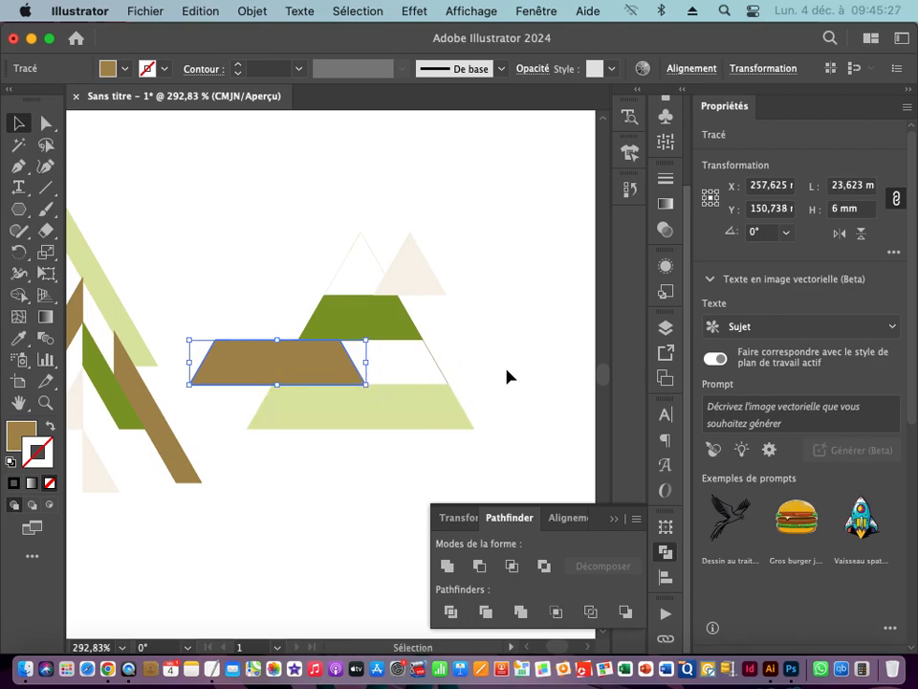
# Step: Delete the leftover unfilled triangle outlines of the split banded module, keeping its four coloured pieces
pyautogui.moveTo(254, 212); pyautogui.dragTo(477, 442)
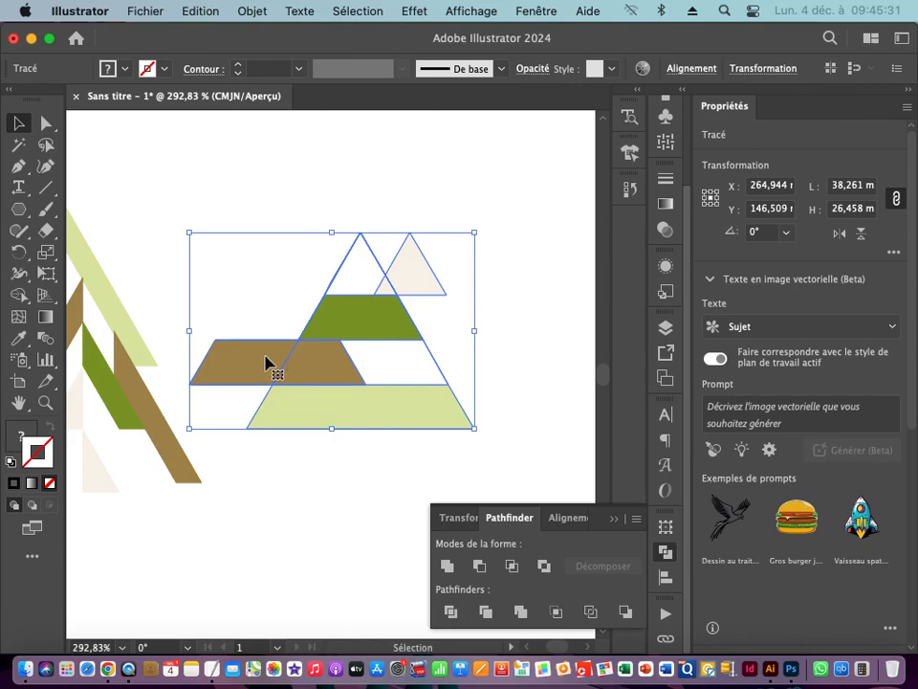
pyautogui.keyDown('shift'); pyautogui.click(328, 410); pyautogui.keyUp('shift')
pyautogui.keyDown('shift'); pyautogui.click(335, 373); pyautogui.keyUp('shift')
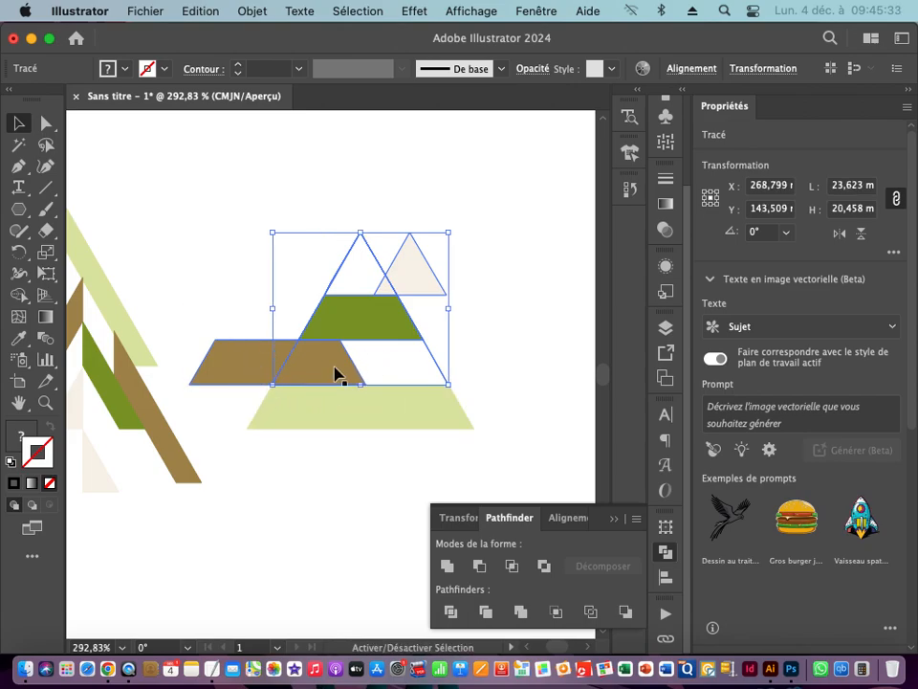
pyautogui.keyDown('shift'); pyautogui.click(410, 271); pyautogui.keyUp('shift')
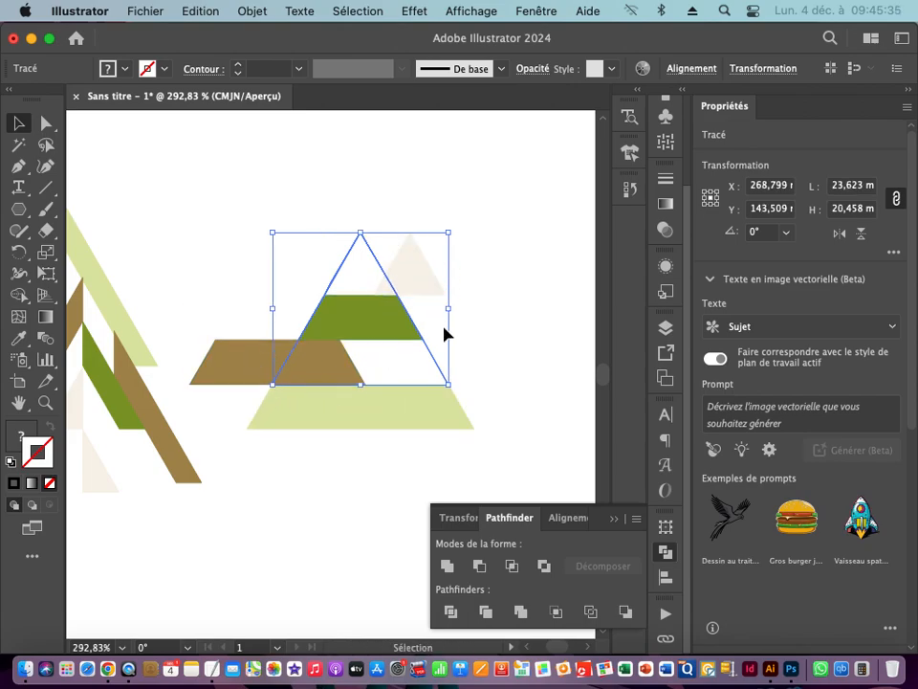
pyautogui.click(530, 352)
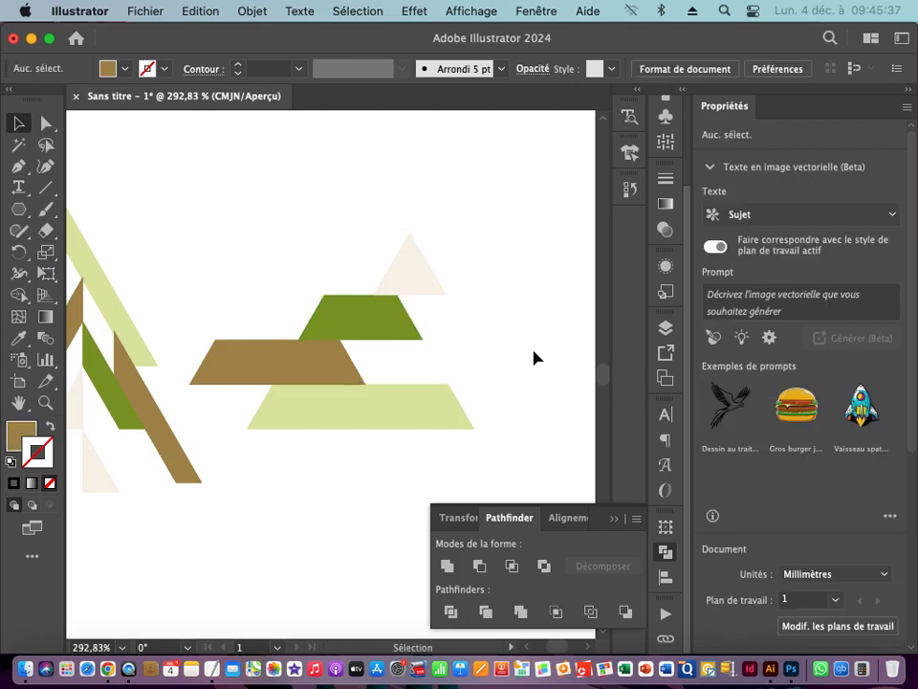
# Step: Select the four pieces of the split banded module and shift them about 2 mm right and 1 mm down
pyautogui.moveTo(488, 363); pyautogui.dragTo(341, 355)
pyautogui.moveTo(472, 365); pyautogui.dragTo(341, 358)
pyautogui.moveTo(204, 268); pyautogui.dragTo(345, 415)
pyautogui.moveTo(261, 361); pyautogui.dragTo(270, 366)
pyautogui.moveTo(434, 400); pyautogui.dragTo(350, 419)
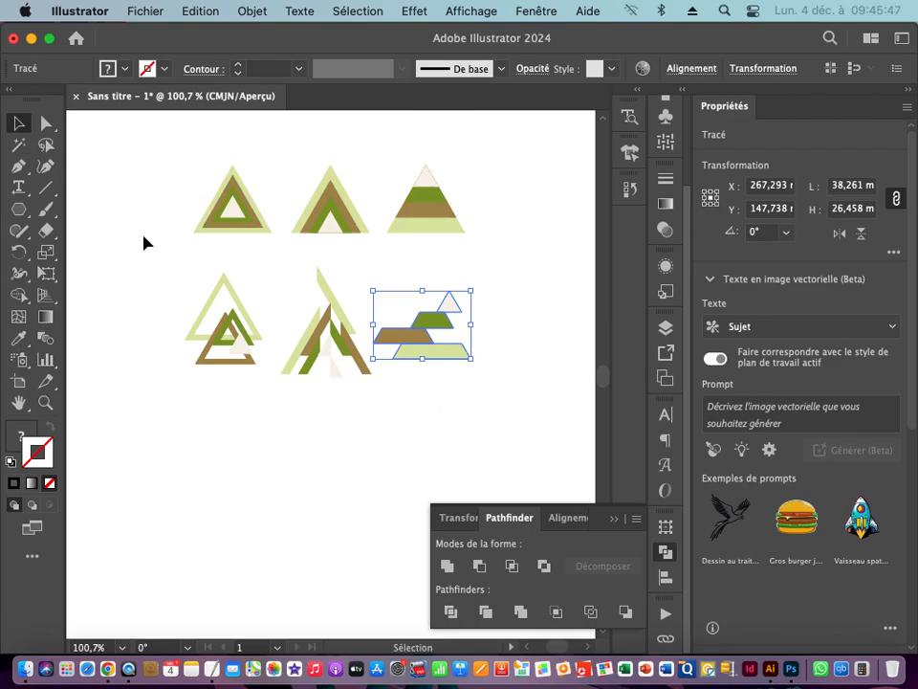
# Step: Create a pattern from the top row's concentric-triangle module and set its tile type to Brique par rangée
pyautogui.moveTo(194, 163); pyautogui.dragTo(266, 258)
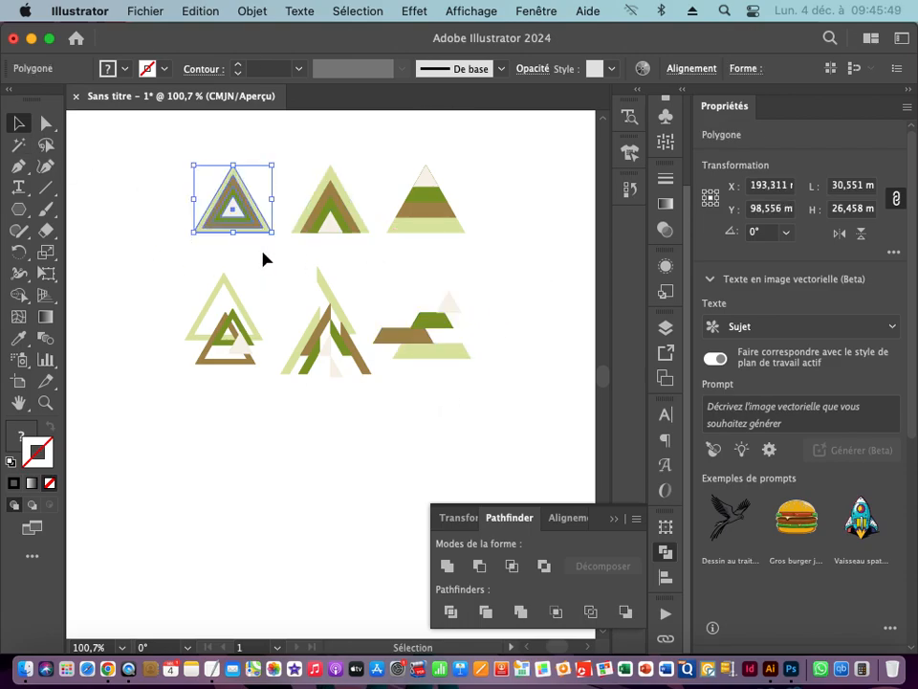
pyautogui.click(252, 12)
pyautogui.scroll(-1, 290, 267)
pyautogui.moveTo(287, 490)
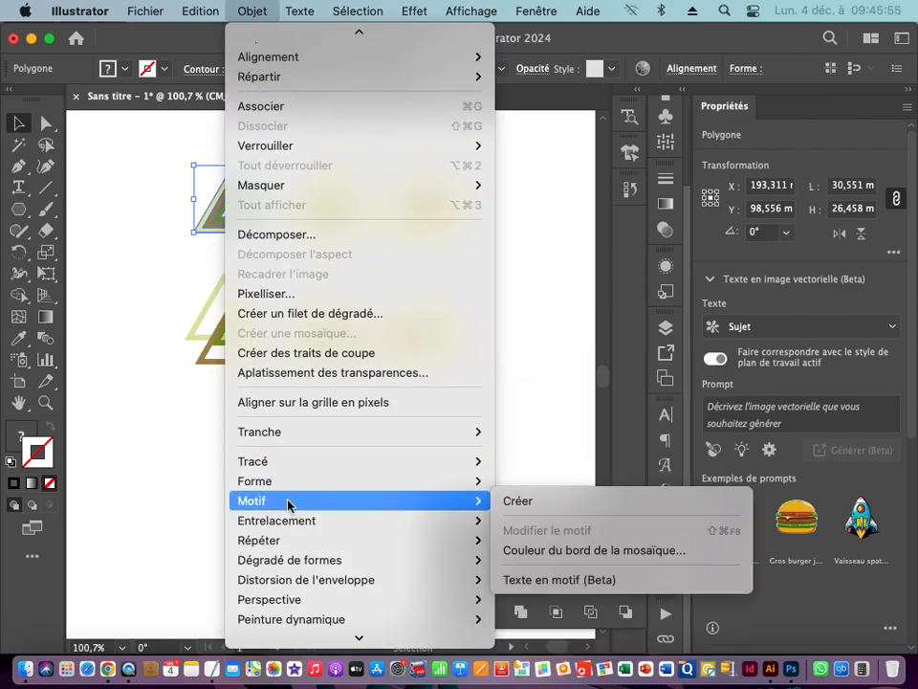
pyautogui.click(554, 501)
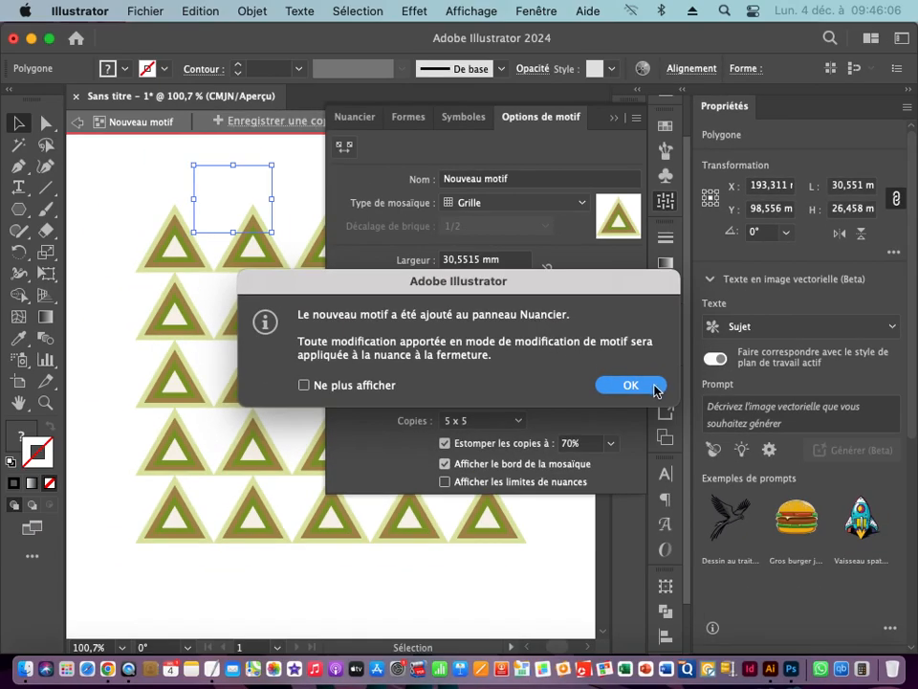
pyautogui.click(721, 438)
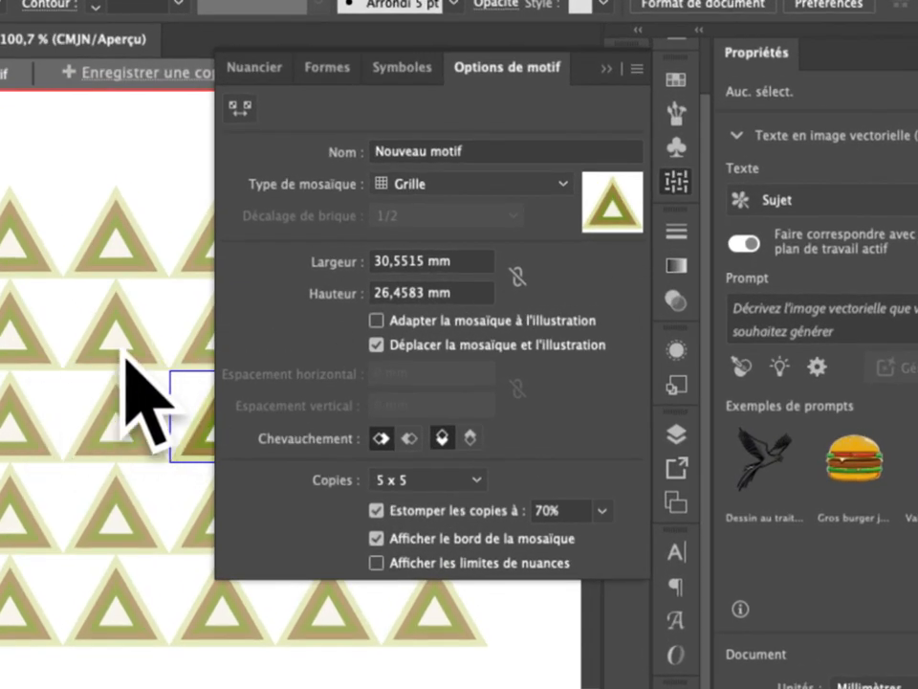
pyautogui.click(411, 186)
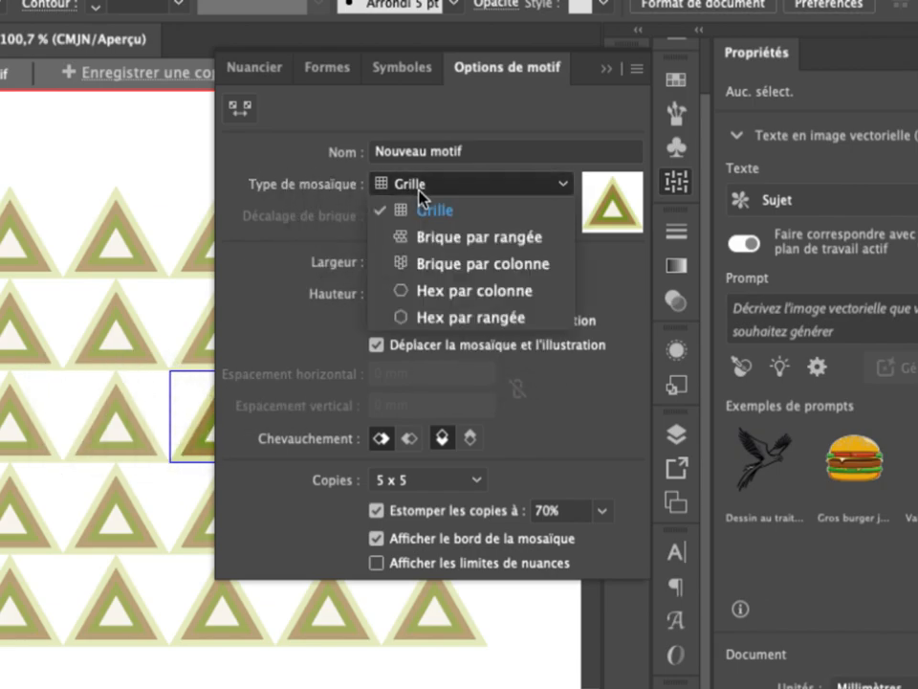
pyautogui.click(452, 238)
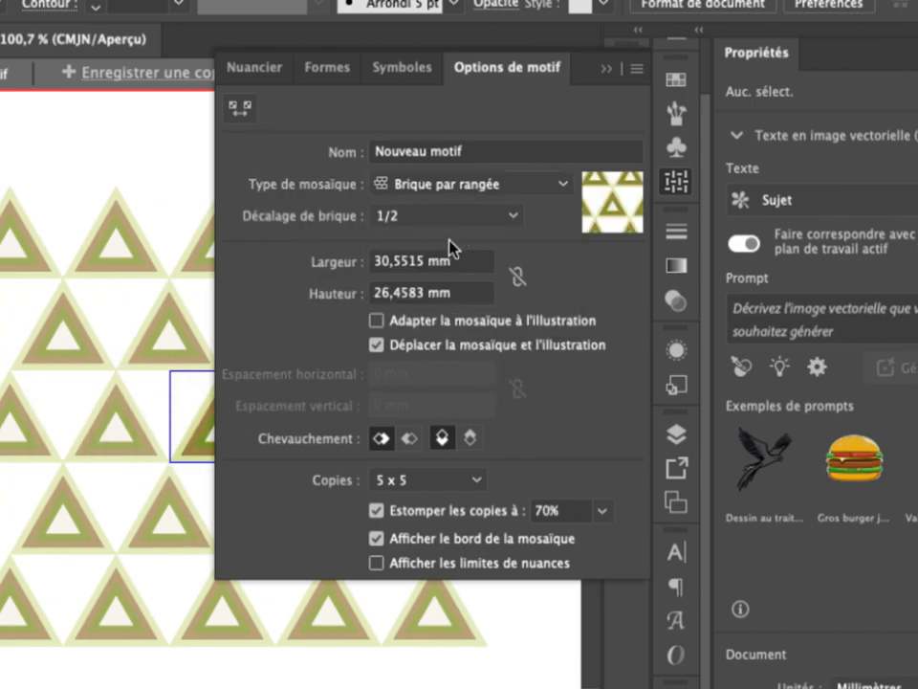
# Step: Set the pattern's tile type to Brique par colonne and its tile width to 23 mm, then finish editing the pattern
pyautogui.click(431, 185)
pyautogui.click(434, 265)
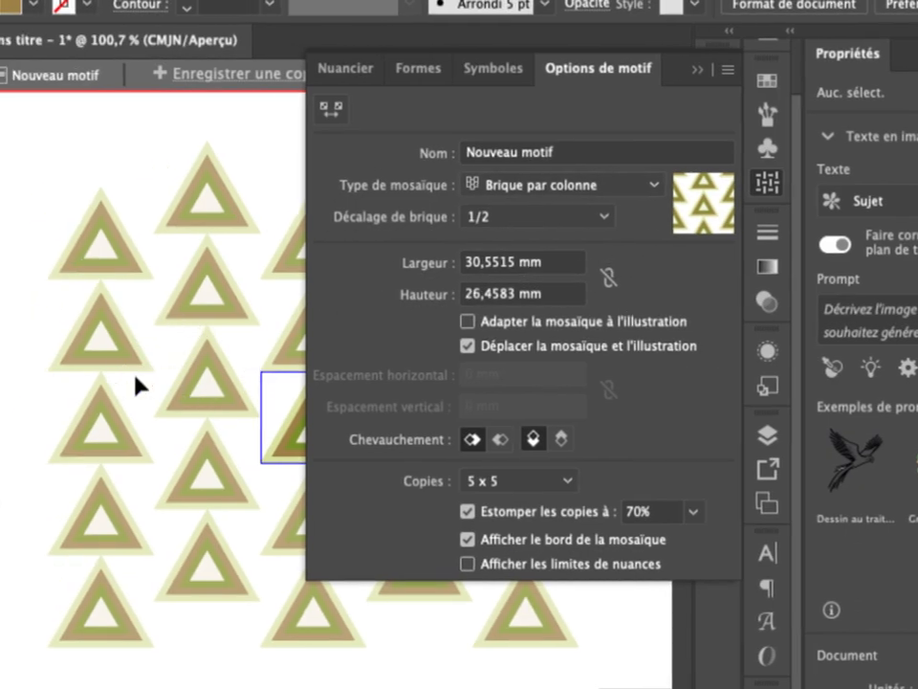
pyautogui.click(418, 265)
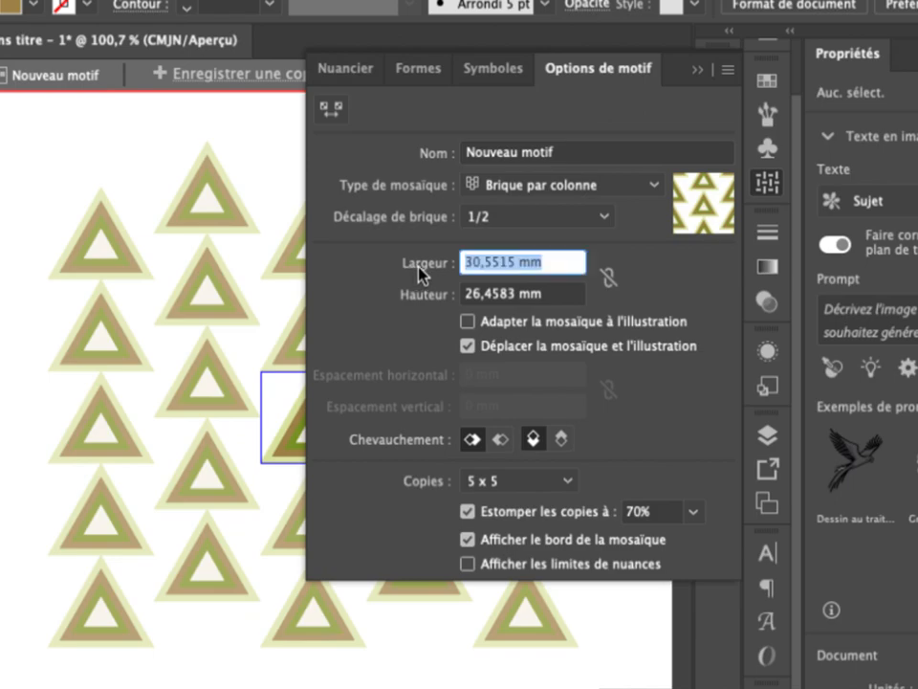
pyautogui.press('Down')
pyautogui.press('Down')
pyautogui.press('Down')
pyautogui.press('Down')
pyautogui.press('Down')
pyautogui.press('Down')
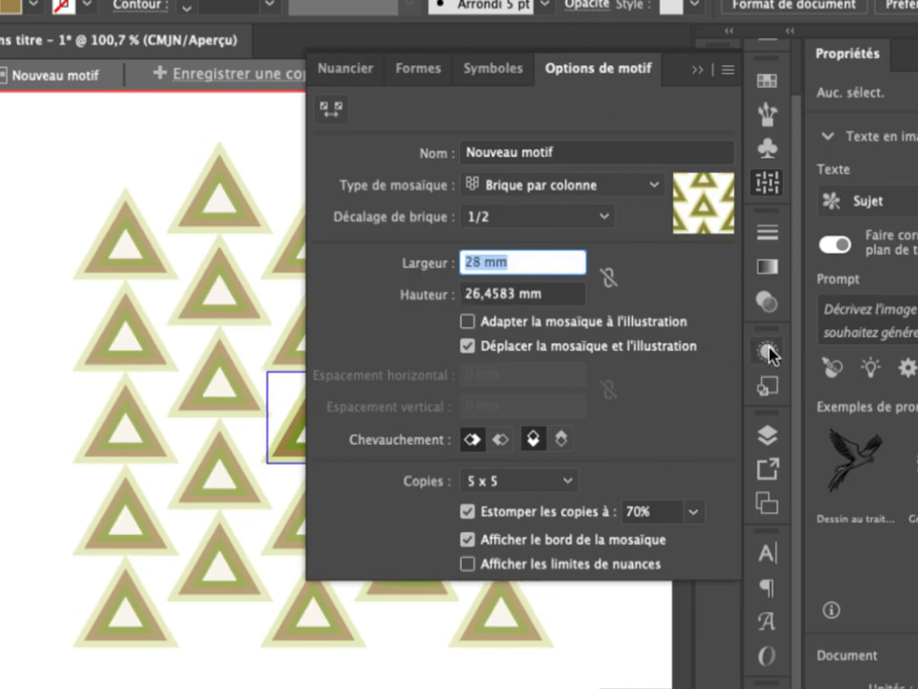
pyautogui.press('Down')
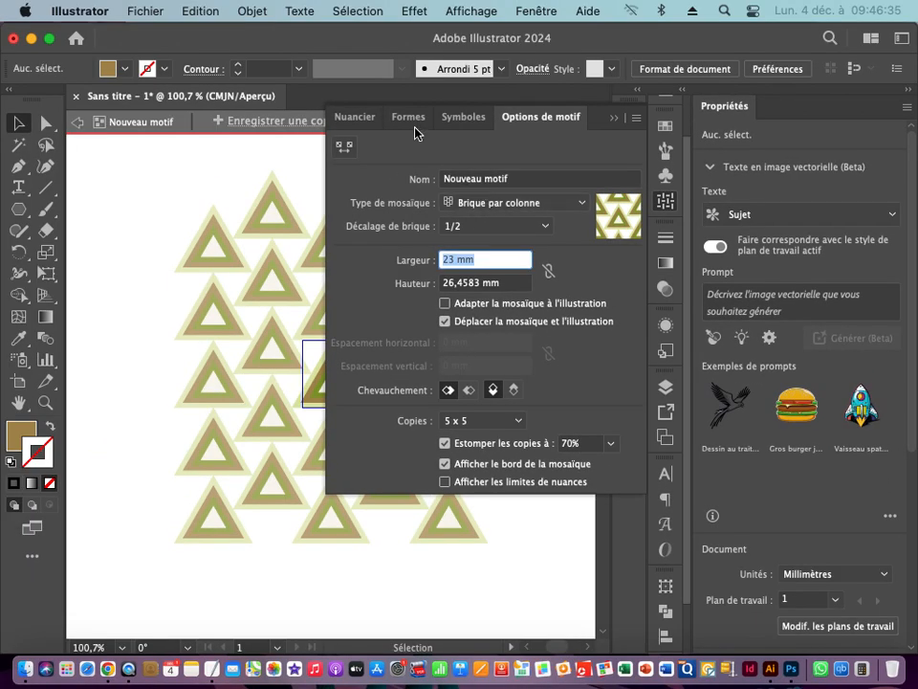
pyautogui.click(613, 116)
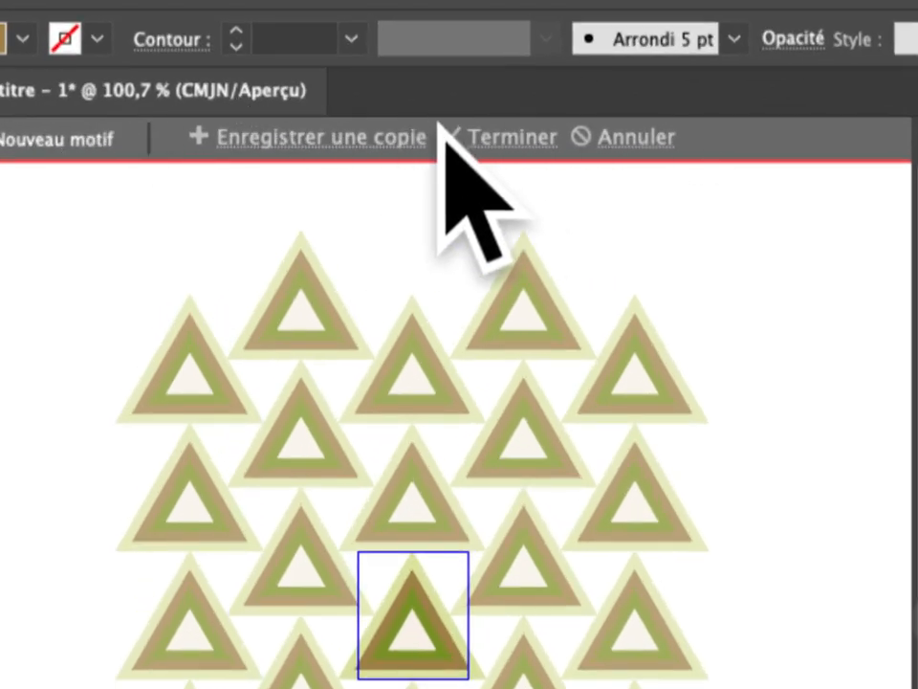
pyautogui.click(500, 146)
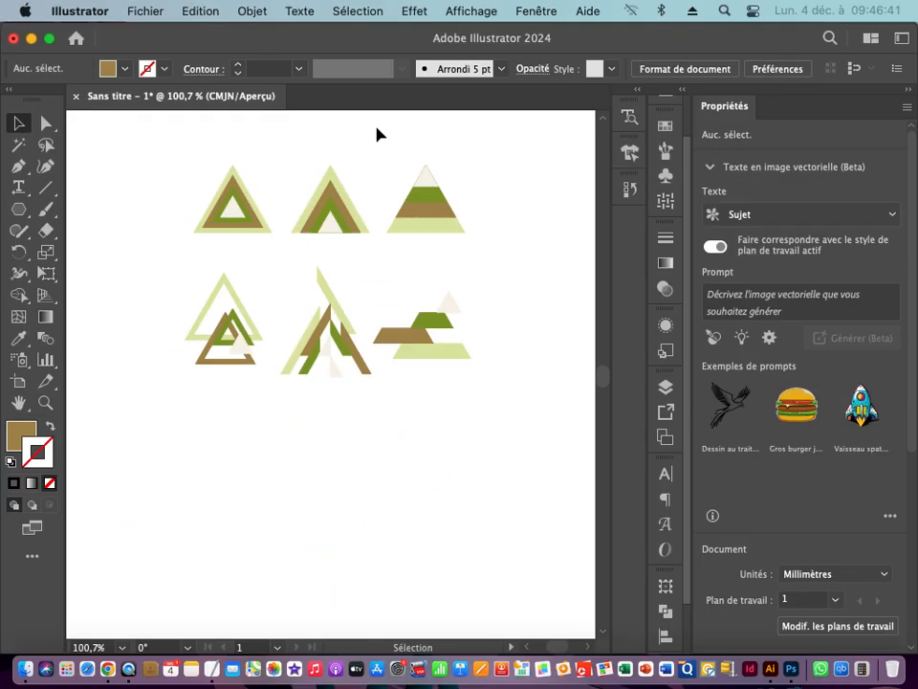
# Step: Move the six modules into the artboard's upper-left corner and place the unfilled triangle just to the right of their top row
pyautogui.moveTo(346, 334); pyautogui.dragTo(120, 316)
pyautogui.moveTo(361, 391); pyautogui.dragTo(346, 302)
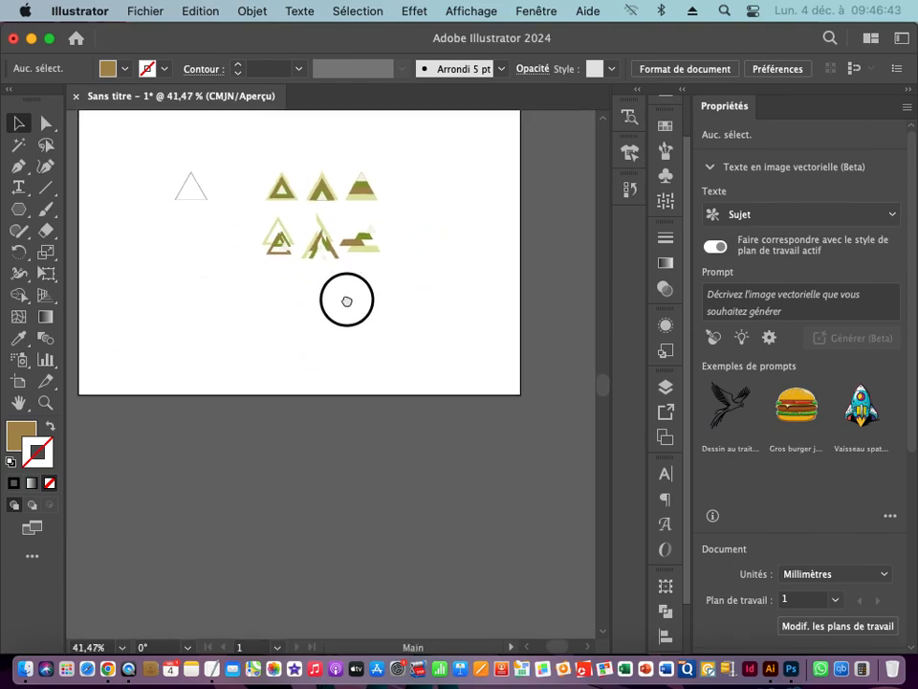
pyautogui.moveTo(245, 165); pyautogui.dragTo(448, 318)
pyautogui.moveTo(374, 240); pyautogui.dragTo(520, 434)
pyautogui.moveTo(430, 386); pyautogui.dragTo(248, 302)
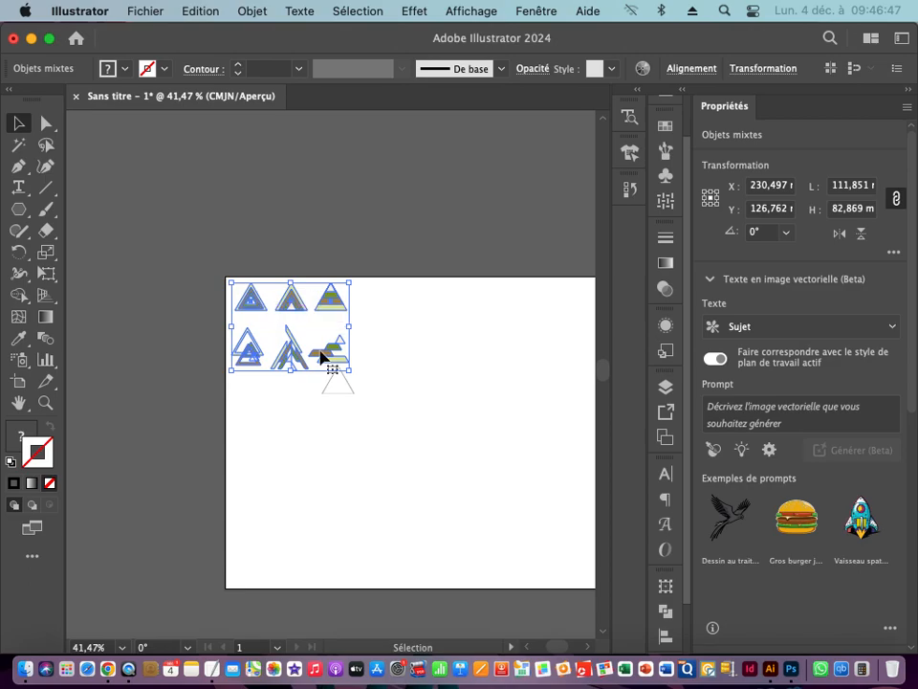
pyautogui.moveTo(353, 402); pyautogui.dragTo(383, 312)
pyautogui.moveTo(382, 504); pyautogui.dragTo(320, 415)
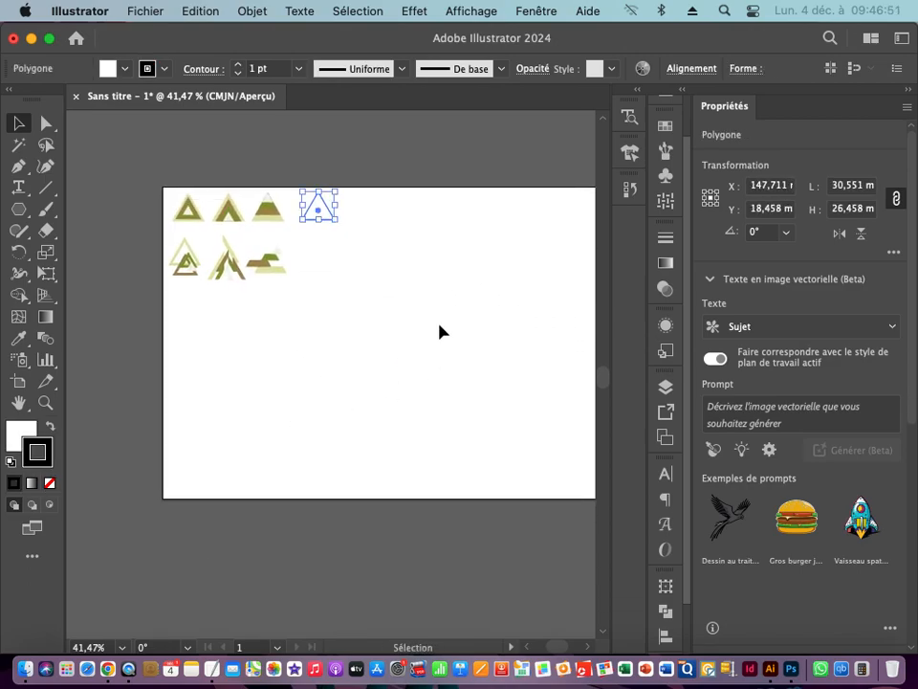
# Step: Draw a wide rectangle on the artboard just below the two rows of modules
pyautogui.click(20, 212)
pyautogui.moveTo(20, 212); pyautogui.dragTo(117, 212)
pyautogui.moveTo(299, 335); pyautogui.dragTo(293, 273)
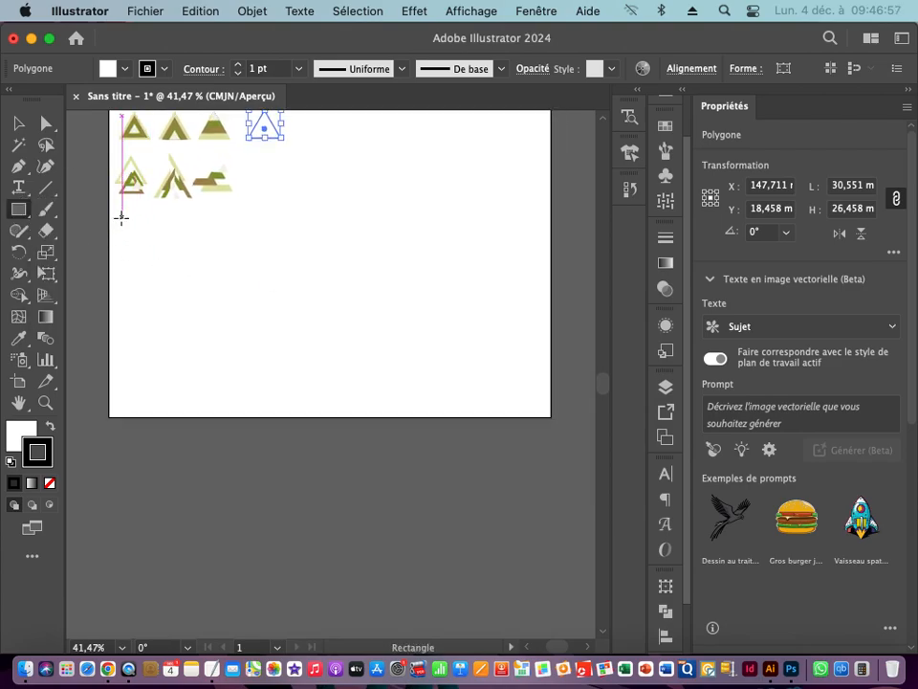
pyautogui.moveTo(122, 218)
pyautogui.mouseDown()
pyautogui.moveTo(289, 267)
pyautogui.moveTo(317, 292)
pyautogui.moveTo(313, 401)
pyautogui.moveTo(535, 287)
pyautogui.moveTo(548, 300)
pyautogui.mouseUp()
# Step: Stretch the rectangle to the artboard's full 420 mm width and extend its lower edge for a height of about 270 mm
pyautogui.click(18, 126)
pyautogui.moveTo(124, 263); pyautogui.dragTo(108, 259)
pyautogui.moveTo(550, 260); pyautogui.dragTo(554, 258)
pyautogui.moveTo(330, 302); pyautogui.dragTo(332, 501)
pyautogui.moveTo(410, 465); pyautogui.dragTo(316, 461)
pyautogui.moveTo(336, 468); pyautogui.dragTo(296, 421)
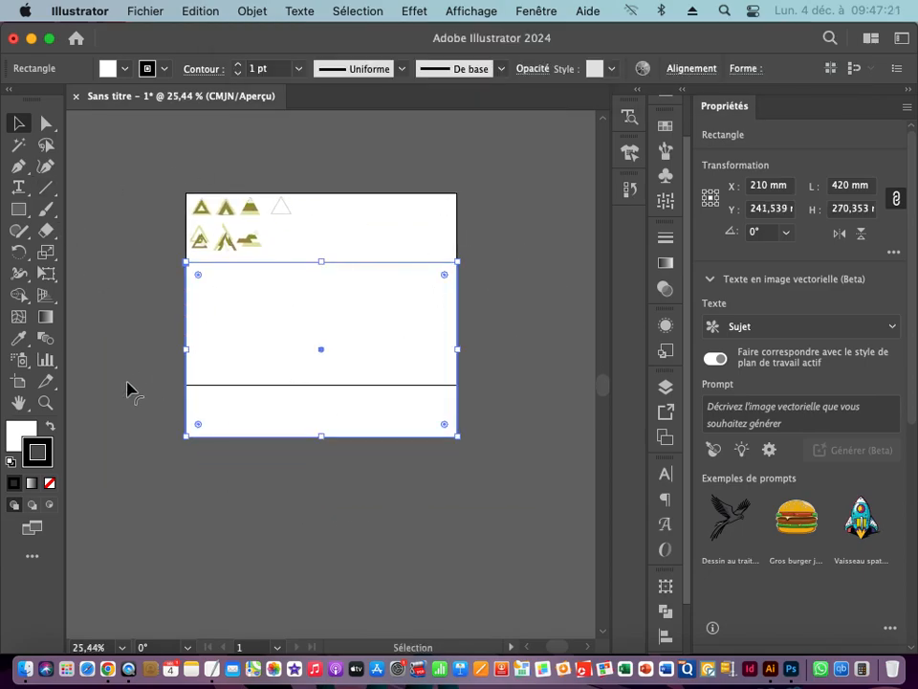
# Step: Extend the artboard downward past the rectangle to well over twice its original height
pyautogui.moveTo(180, 368); pyautogui.dragTo(183, 287)
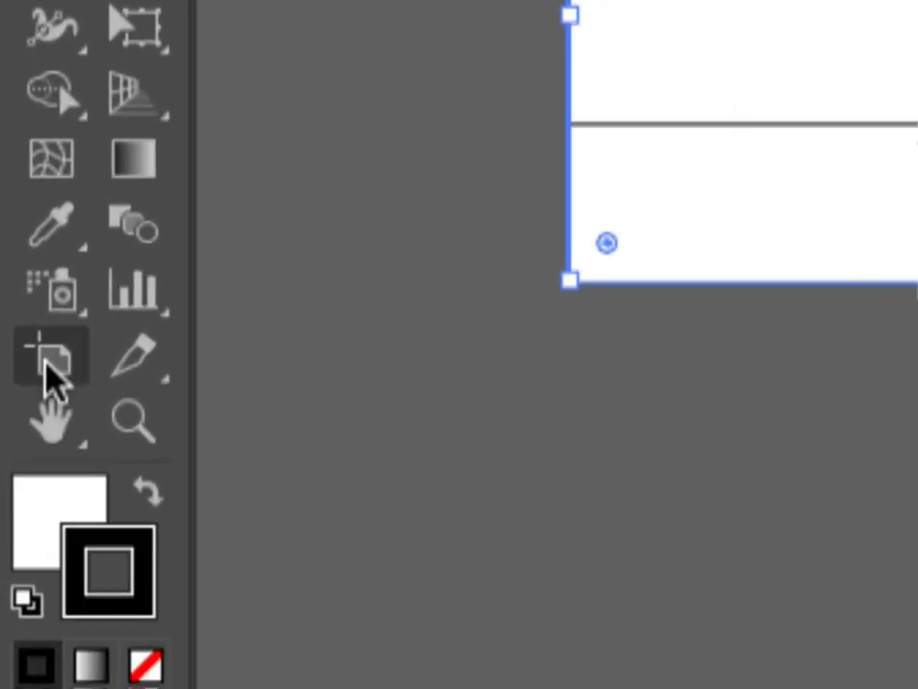
pyautogui.click(48, 378)
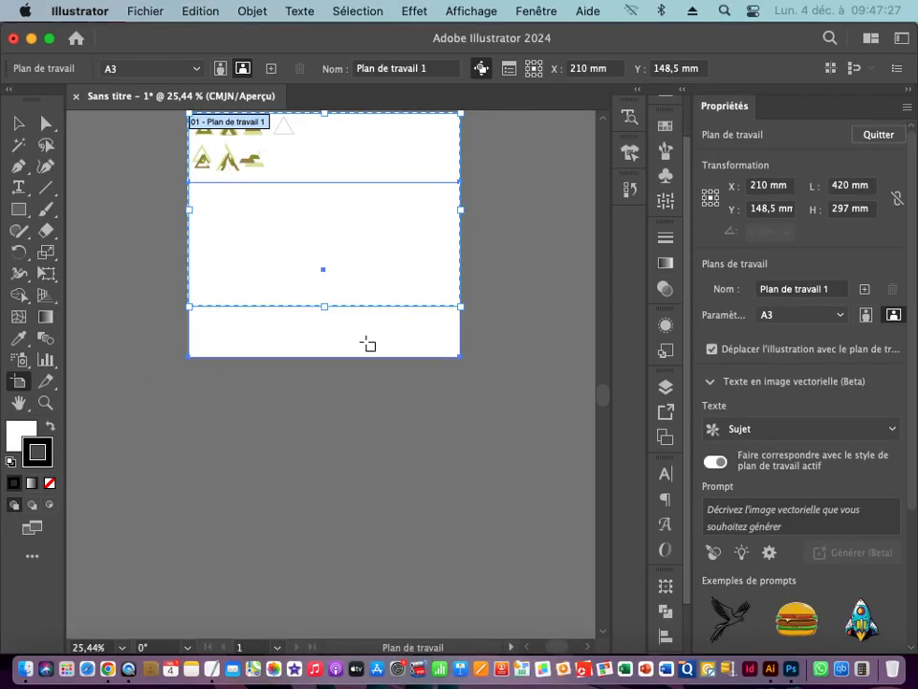
pyautogui.moveTo(323, 307); pyautogui.dragTo(332, 549)
pyautogui.press('space')
pyautogui.moveTo(387, 170); pyautogui.dragTo(409, 319)
pyautogui.click(20, 126)
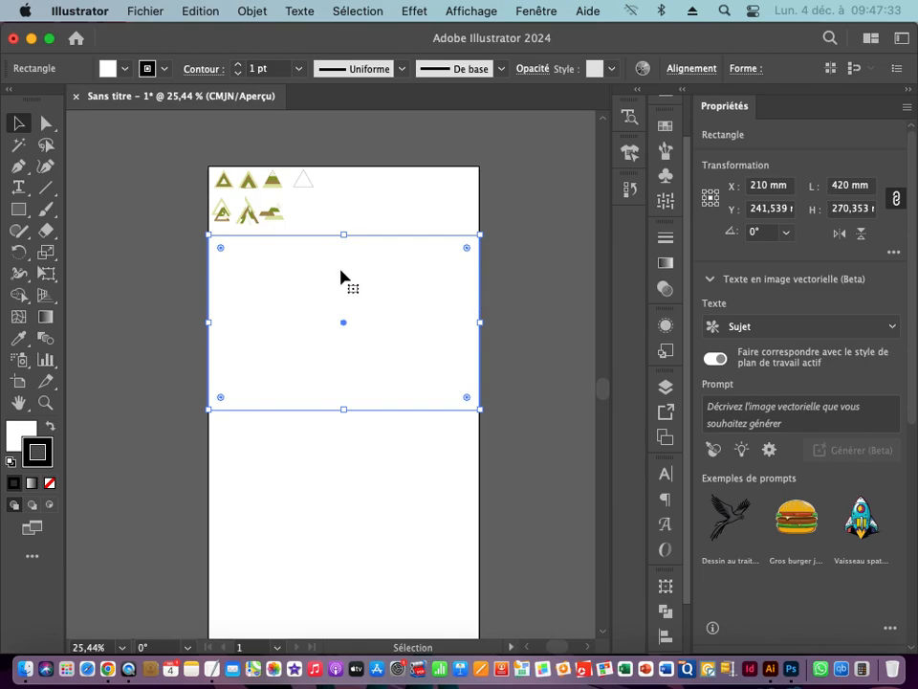
# Step: Fill the rectangle with the Nouveau motif swatch without a stroke, and place a copy of it about 313 mm below
pyautogui.click(306, 271)
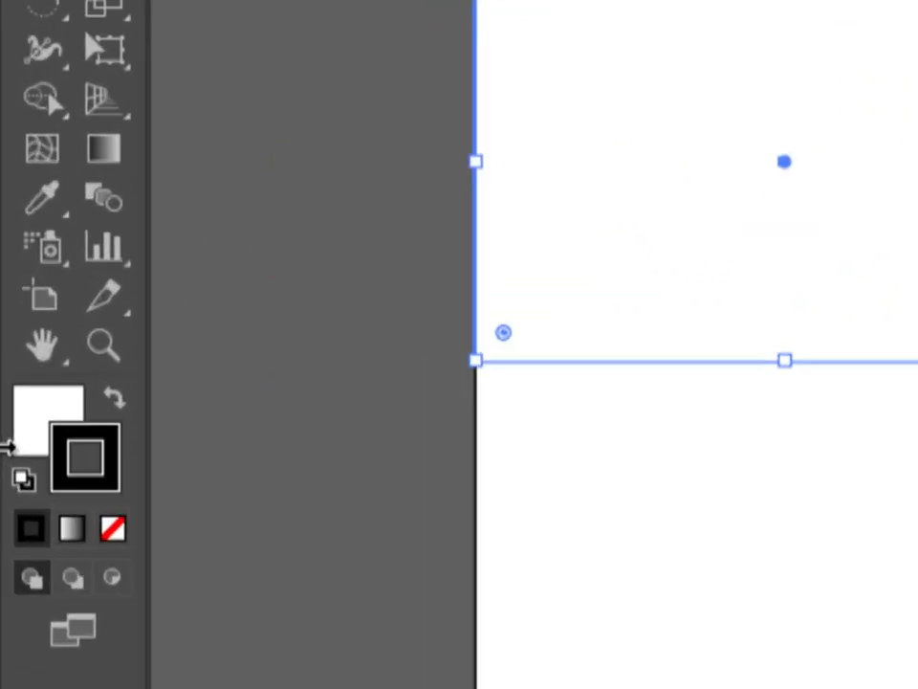
pyautogui.click(138, 550)
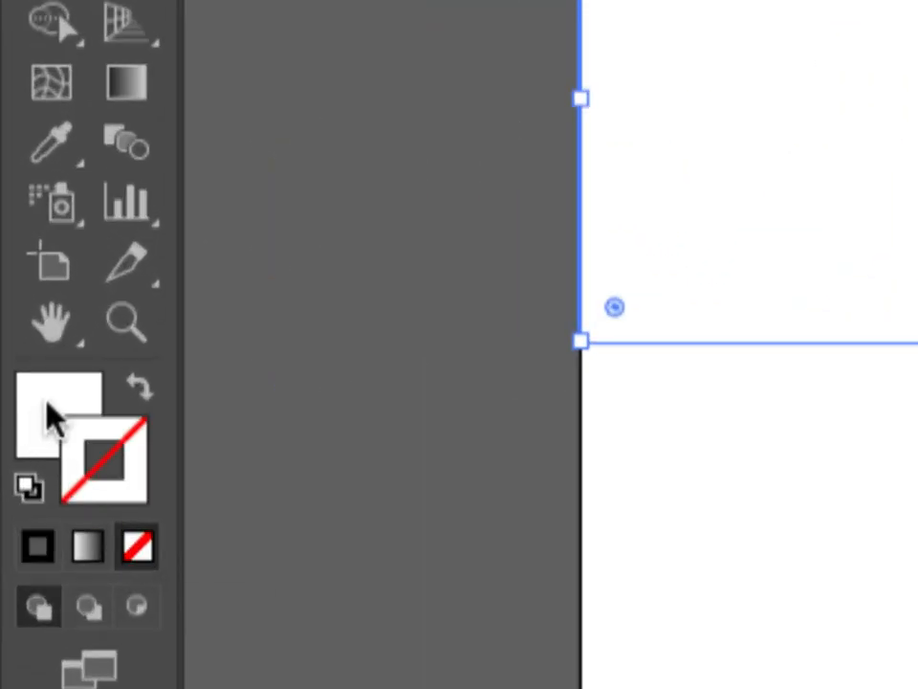
pyautogui.click(53, 416)
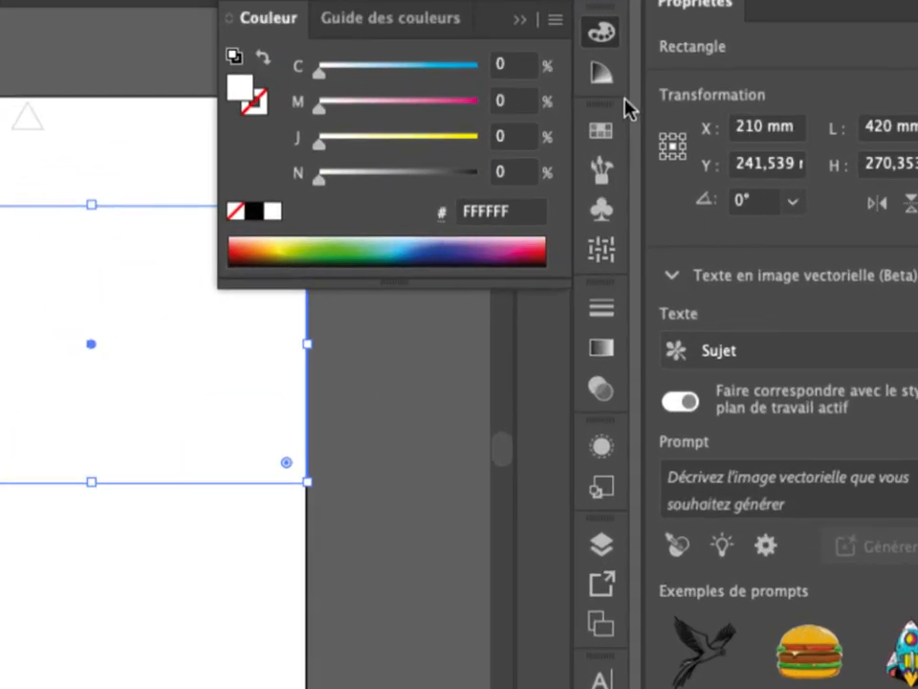
pyautogui.click(606, 136)
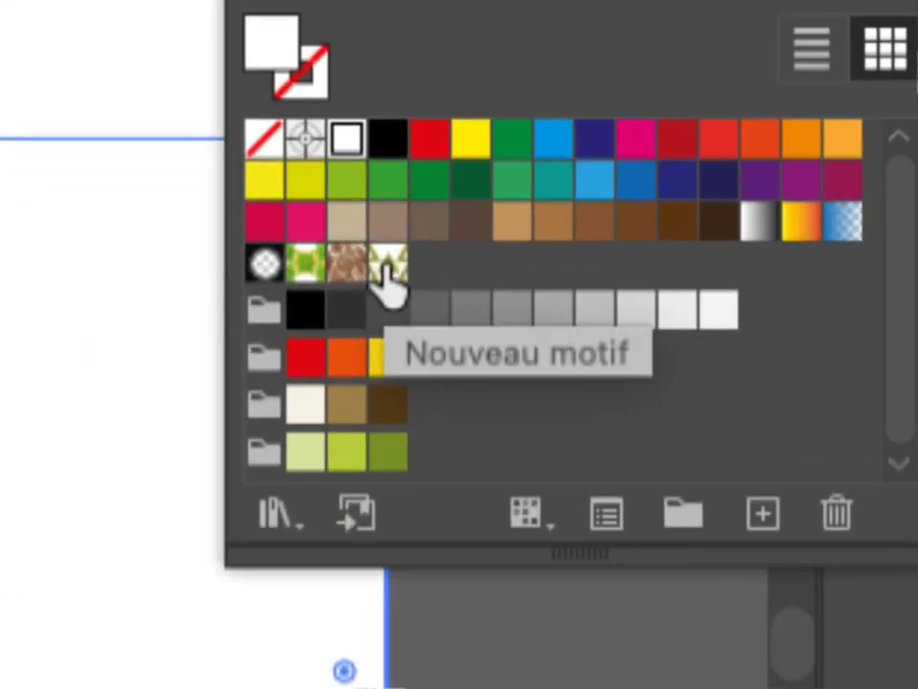
pyautogui.click(388, 270)
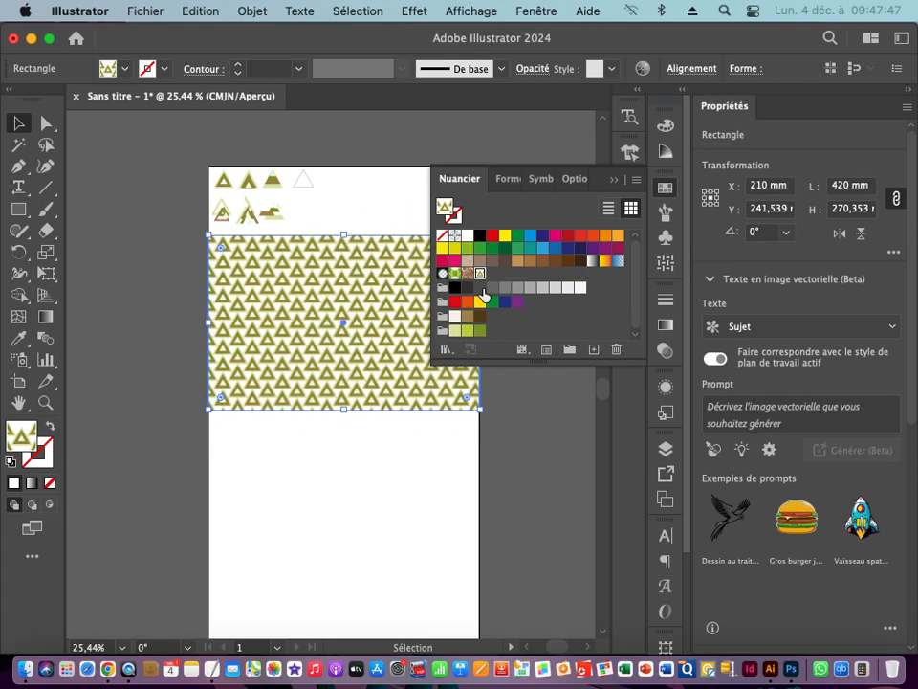
pyautogui.click(129, 178)
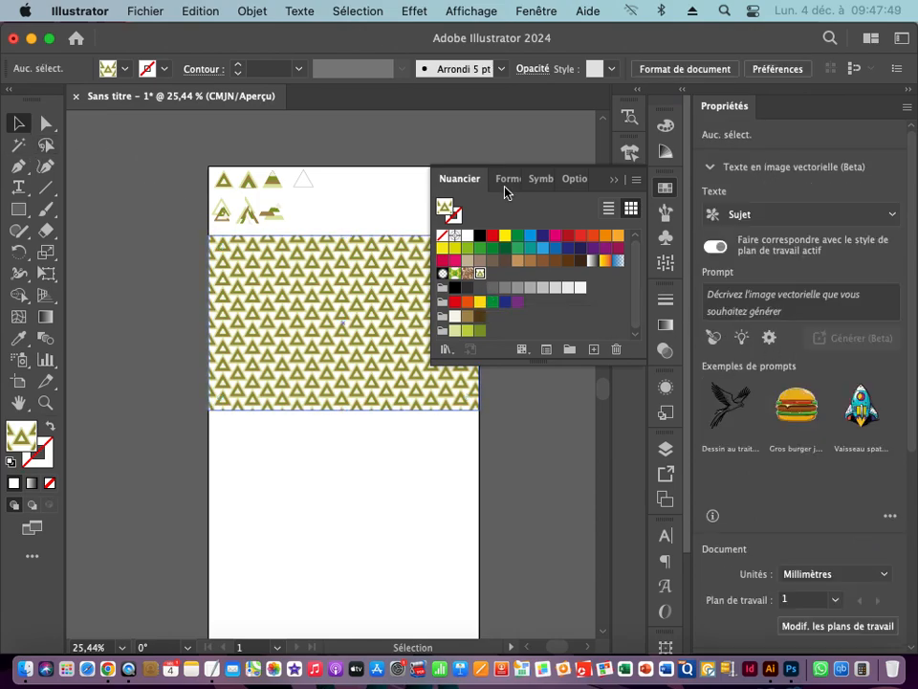
pyautogui.moveTo(379, 262); pyautogui.dragTo(364, 463)
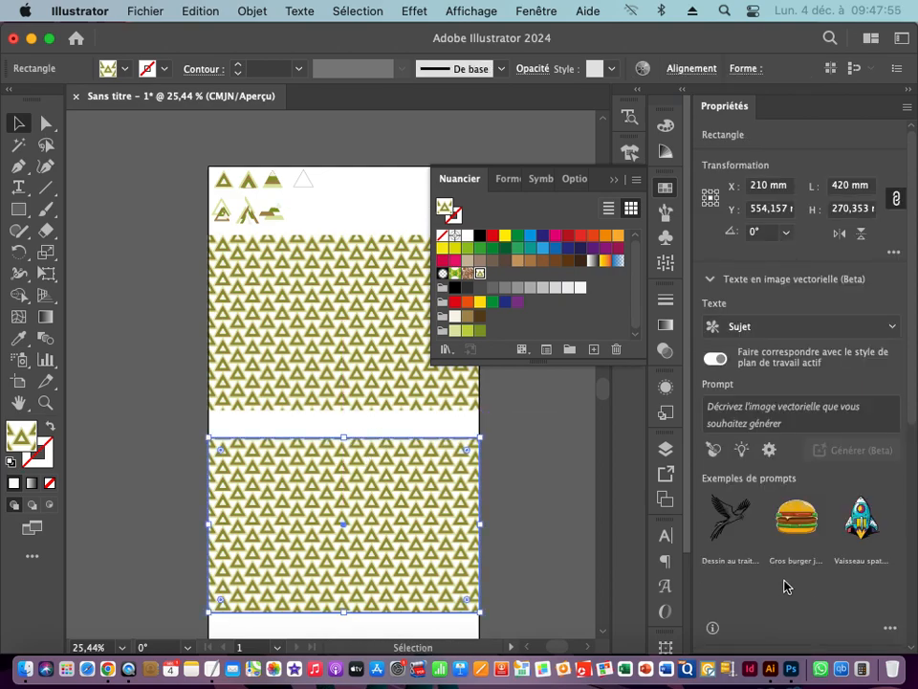
# Step: Create a pattern from the four pieces of the split concentric-triangle module in the second row
pyautogui.moveTo(236, 187); pyautogui.dragTo(418, 183)
pyautogui.moveTo(326, 149); pyautogui.dragTo(416, 195)
pyautogui.moveTo(216, 351); pyautogui.dragTo(335, 341)
pyautogui.moveTo(267, 367); pyautogui.dragTo(282, 323)
pyautogui.moveTo(177, 176); pyautogui.dragTo(301, 331)
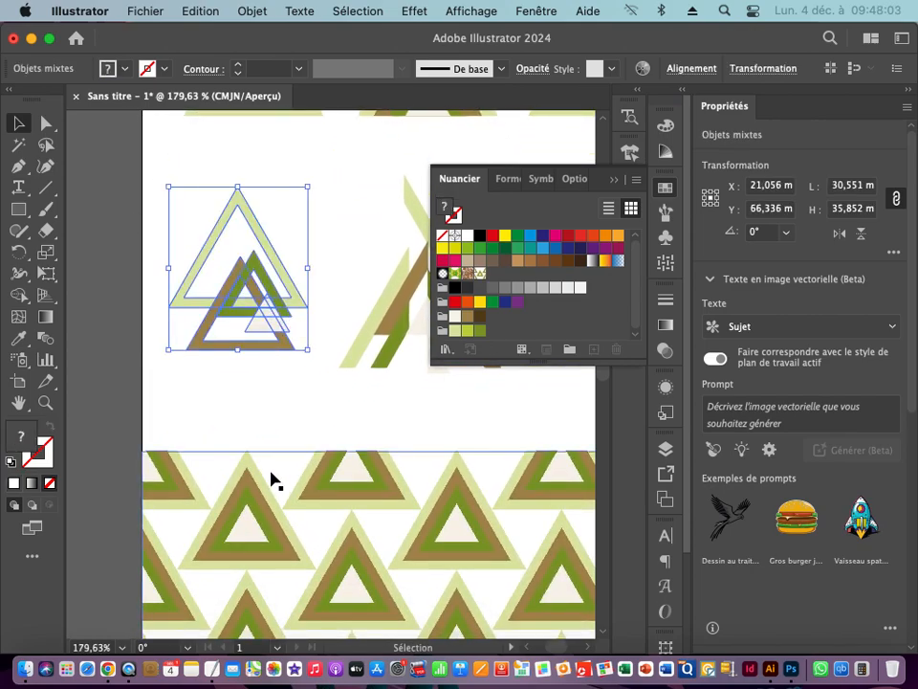
pyautogui.click(254, 12)
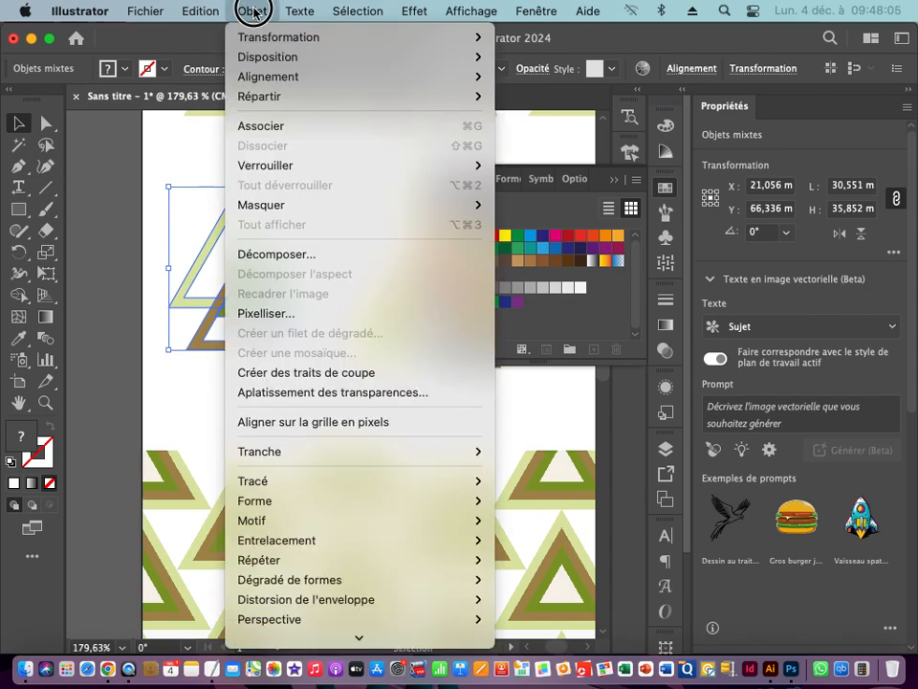
pyautogui.moveTo(289, 523)
pyautogui.click(575, 524)
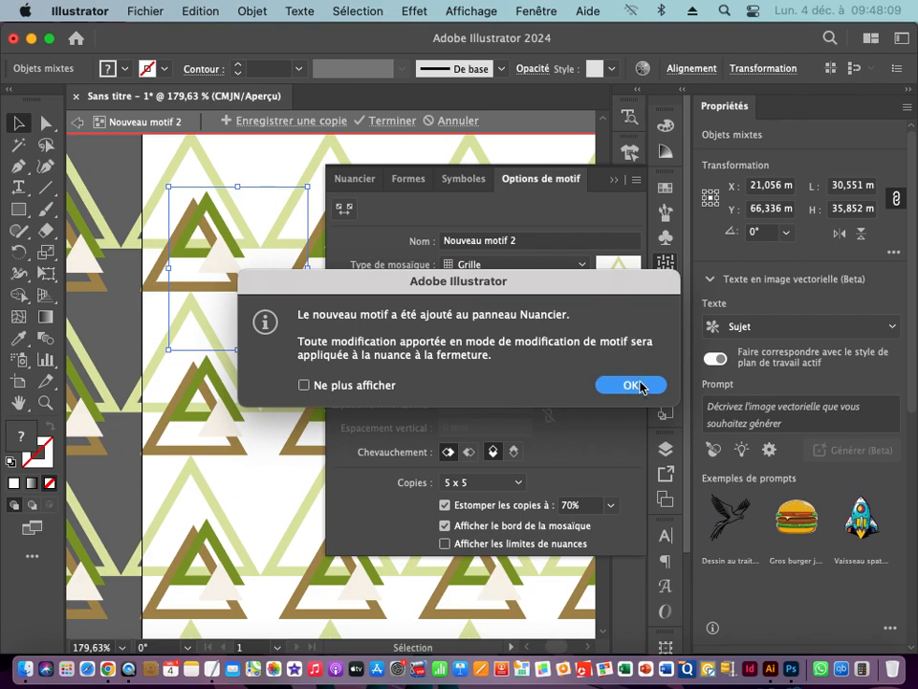
pyautogui.click(639, 386)
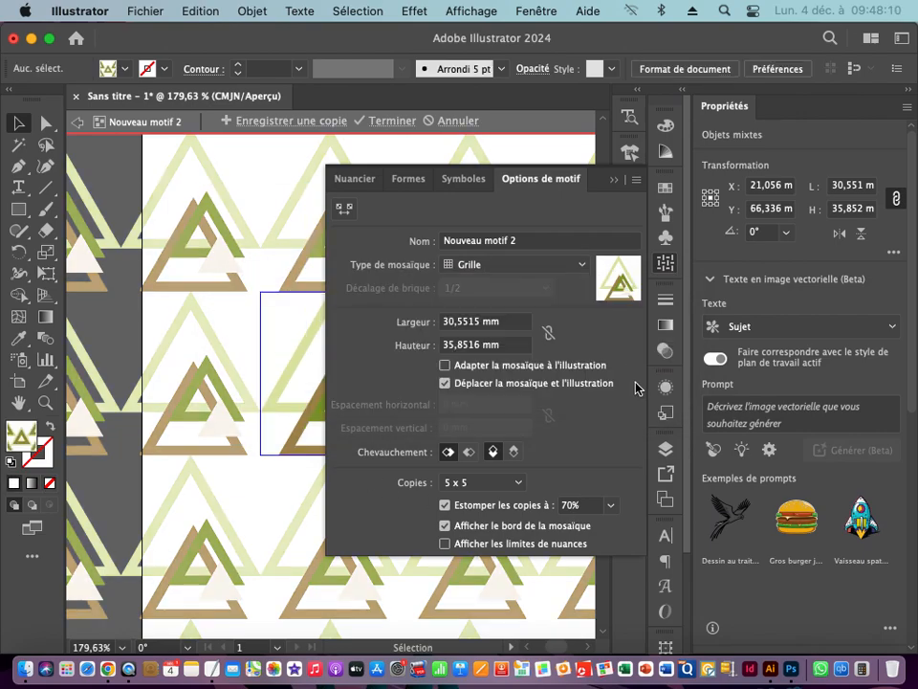
# Step: Try Hex par rangée as the new pattern's tile type, switch it to Hex par colonne, and finish editing the pattern
pyautogui.click(507, 265)
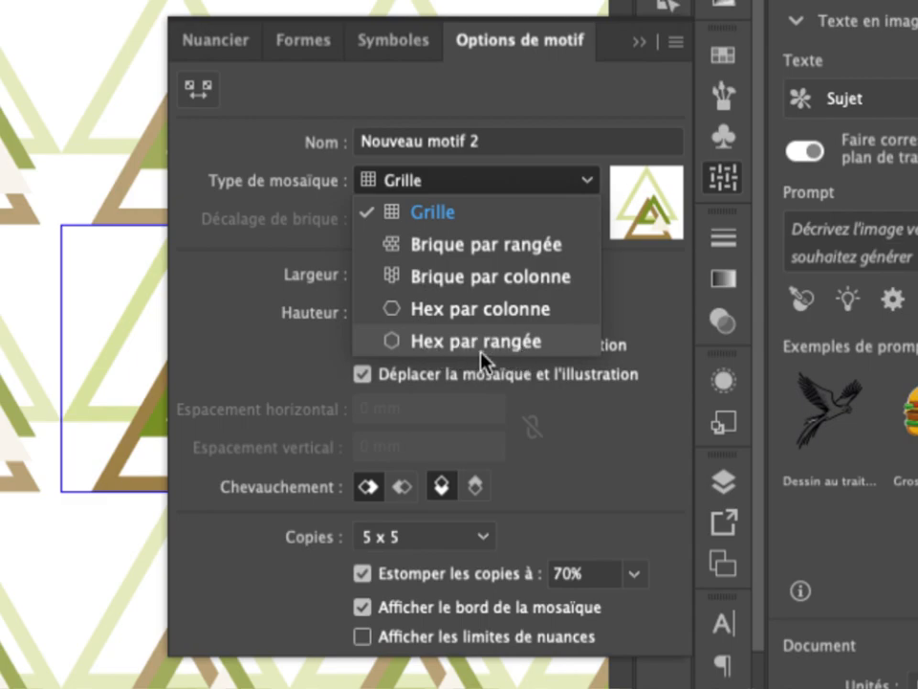
pyautogui.click(484, 347)
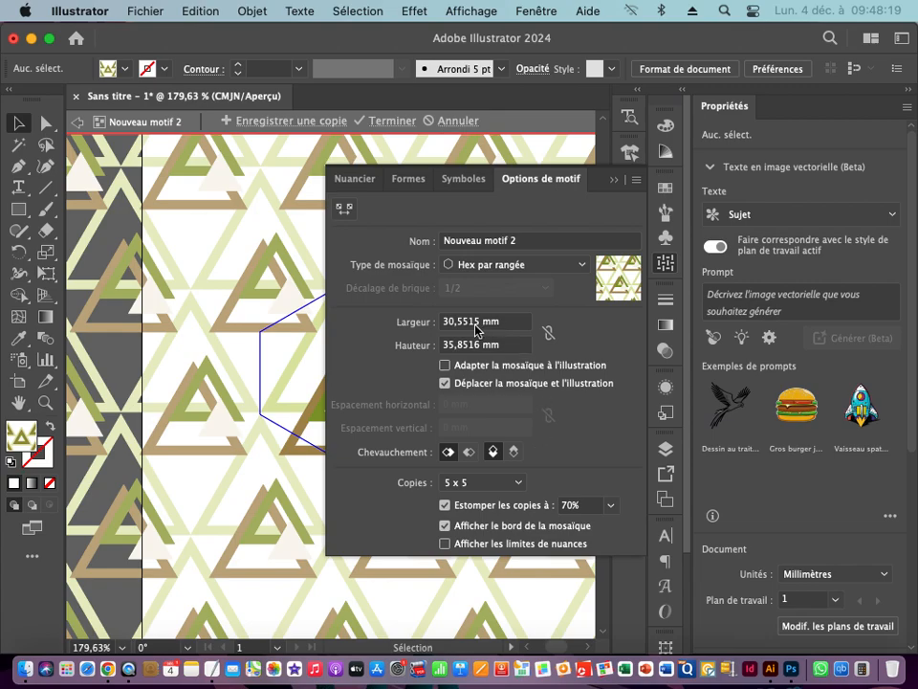
pyautogui.click(460, 272)
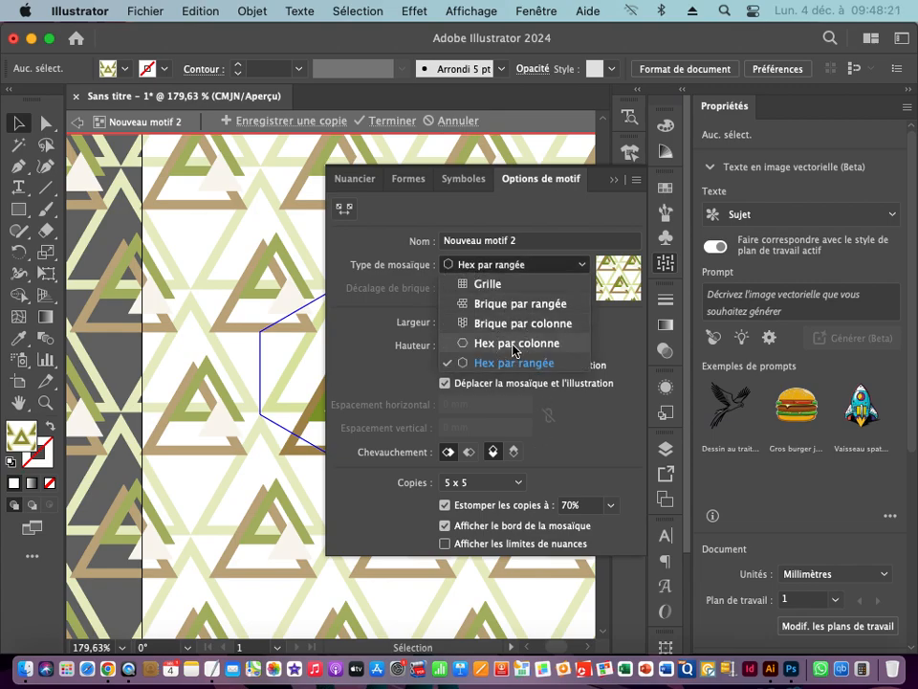
pyautogui.click(514, 346)
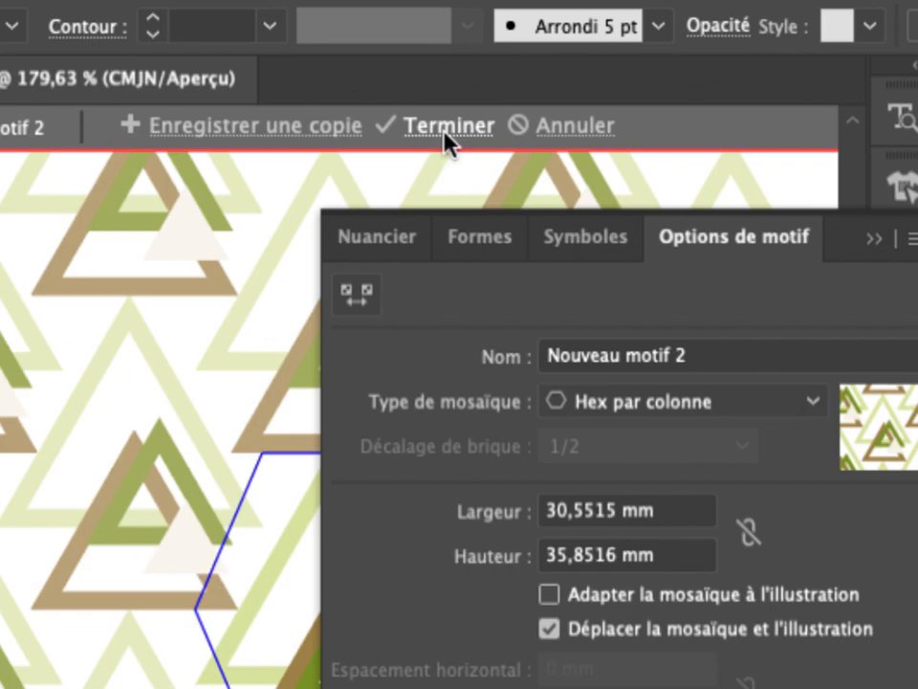
pyautogui.click(445, 126)
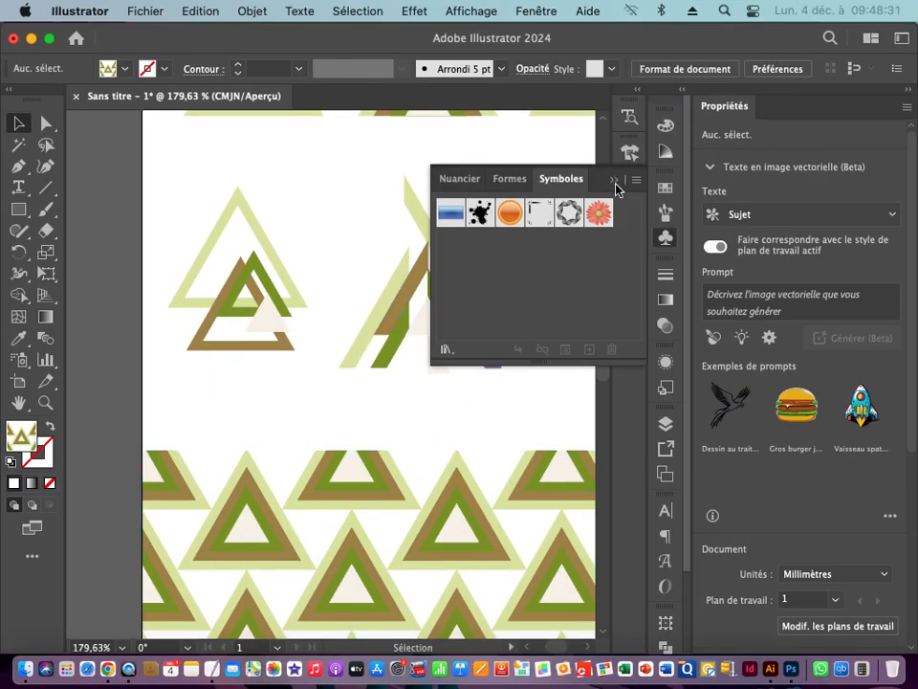
pyautogui.click(615, 181)
# Step: Fill the lower rectangle with the Nouveau motif 2 swatch and inspect the repeat up close
pyautogui.moveTo(447, 336); pyautogui.dragTo(221, 334)
pyautogui.moveTo(407, 396); pyautogui.dragTo(230, 201)
pyautogui.moveTo(447, 405); pyautogui.dragTo(393, 476)
pyautogui.scroll(-5, 325, 410)
pyautogui.click(303, 385)
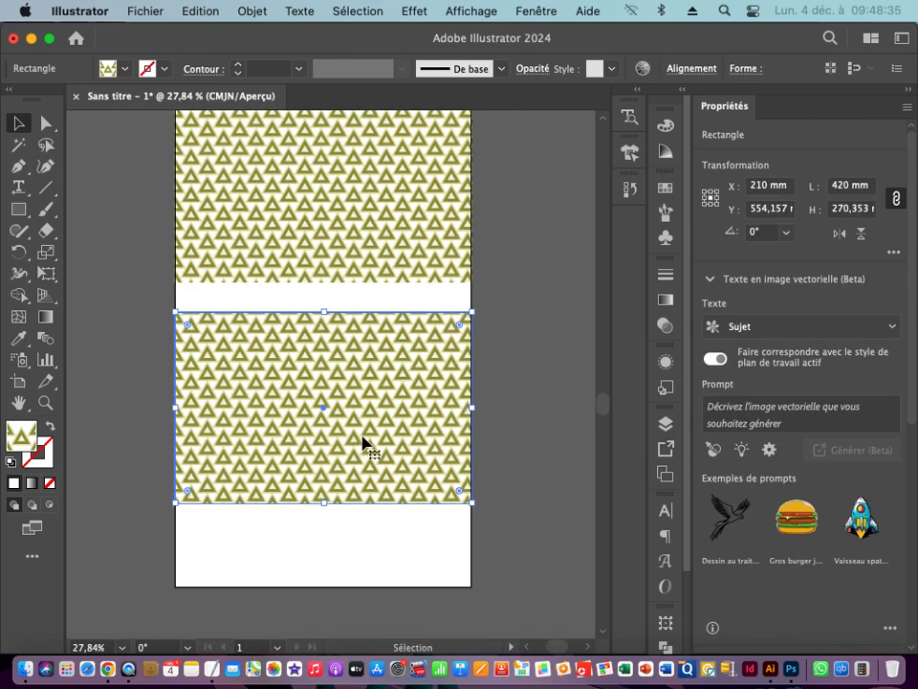
pyautogui.click(664, 191)
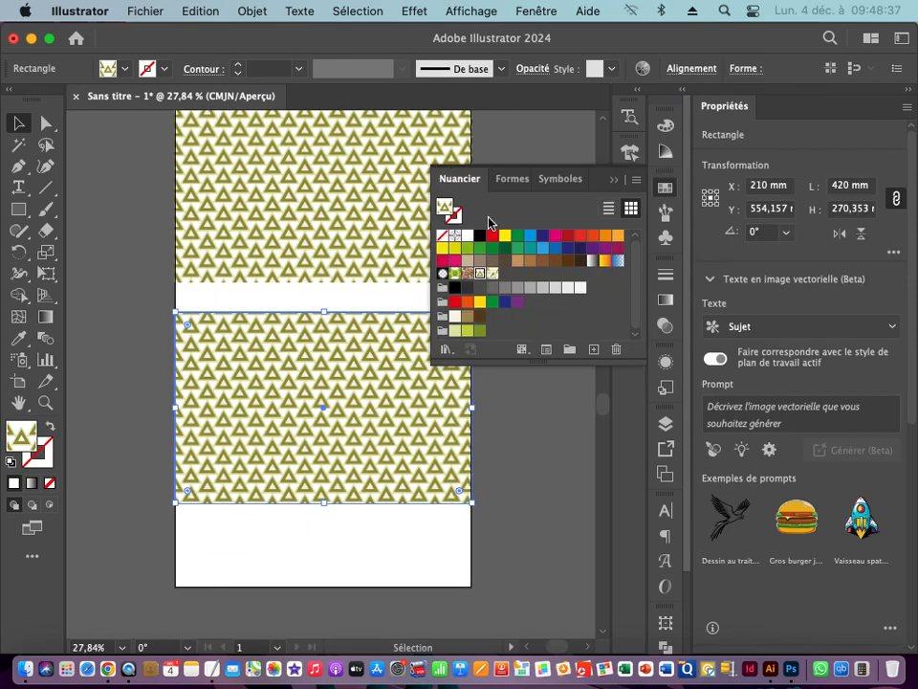
pyautogui.click(492, 274)
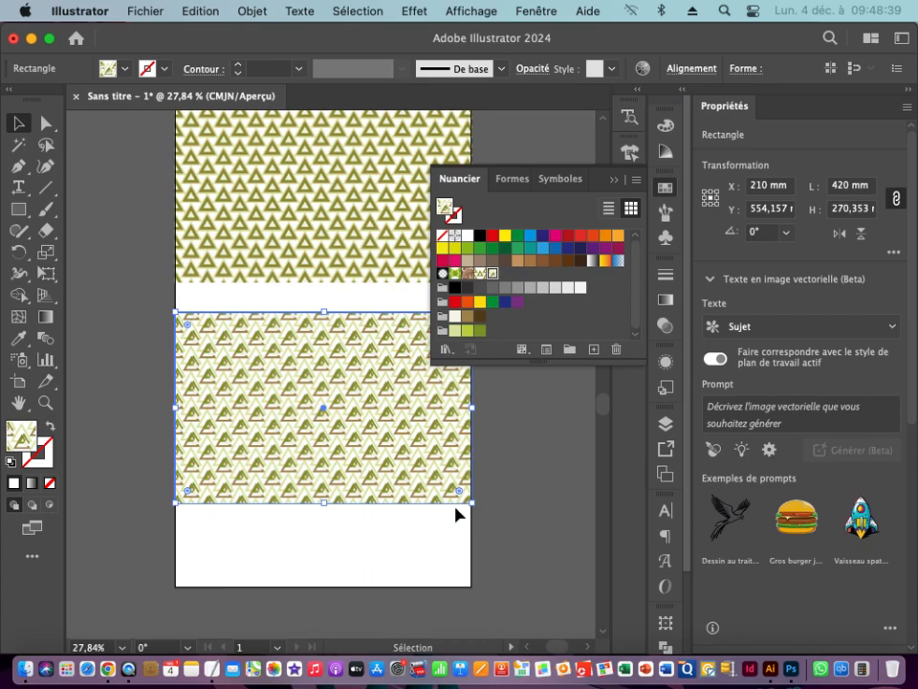
pyautogui.scroll(5, 268, 375)
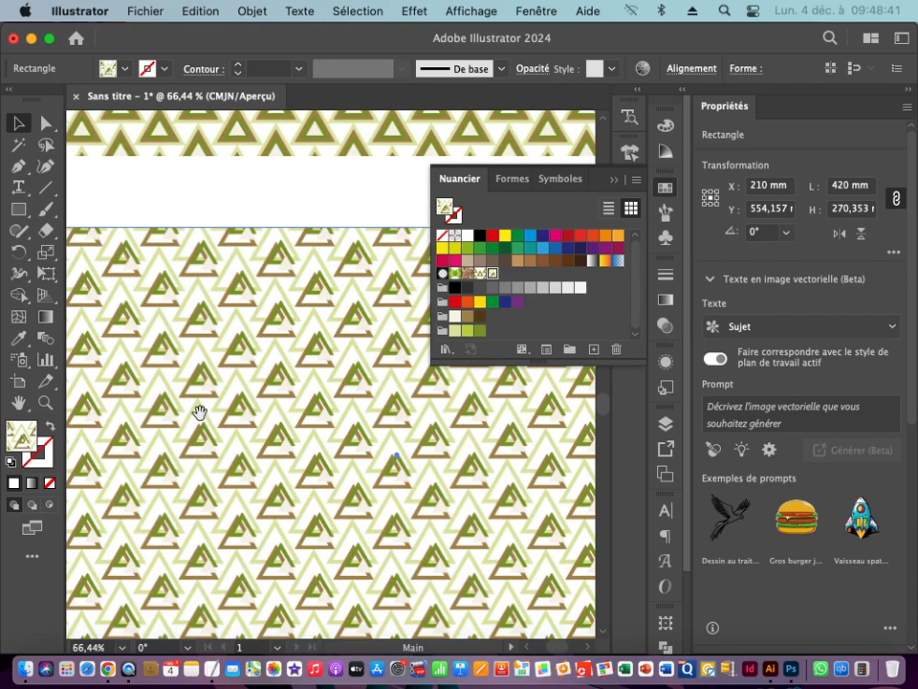
pyautogui.scroll(-6, 122, 389)
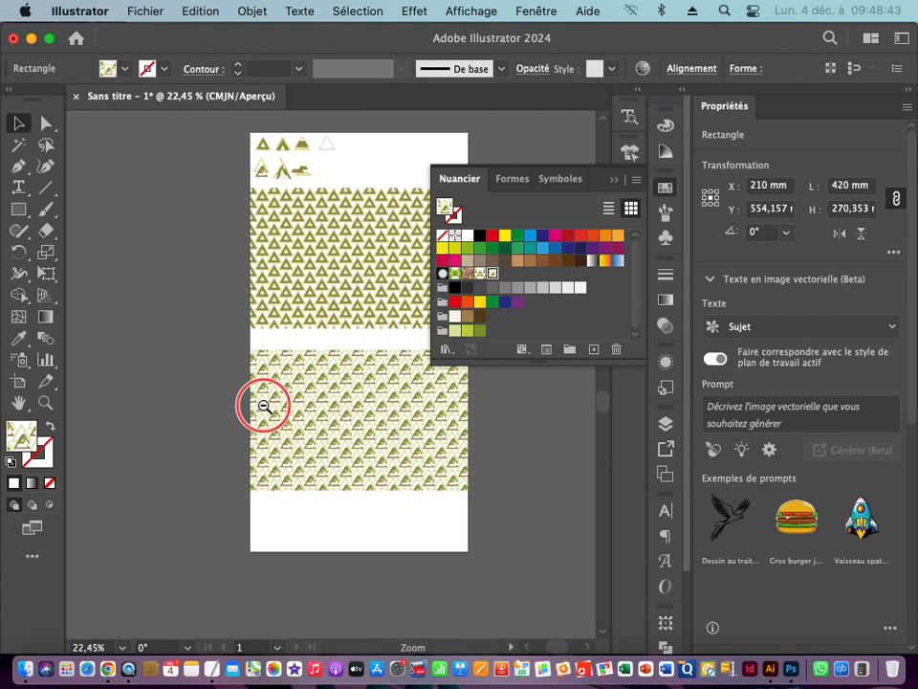
# Step: Copy both pattern-filled rectangles together and place the copies about 529 mm below the originals
pyautogui.moveTo(115, 320); pyautogui.dragTo(291, 477)
pyautogui.click(474, 455)
pyautogui.moveTo(262, 438); pyautogui.dragTo(262, 426)
pyautogui.keyDown('shift'); pyautogui.click(259, 284); pyautogui.keyUp('shift')
pyautogui.moveTo(269, 281); pyautogui.dragTo(268, 542)
pyautogui.click(412, 449)
# Step: Create a pattern from all pieces of the split chevron-triangle module in the middle of the second row
pyautogui.moveTo(155, 190); pyautogui.dragTo(336, 248)
pyautogui.moveTo(195, 338); pyautogui.dragTo(303, 445)
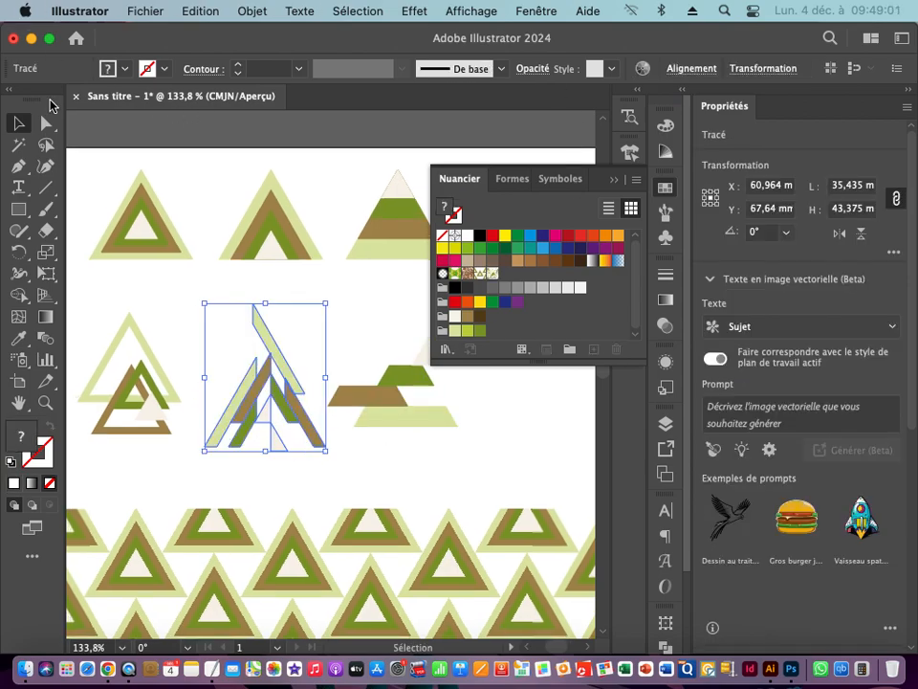
pyautogui.click(254, 11)
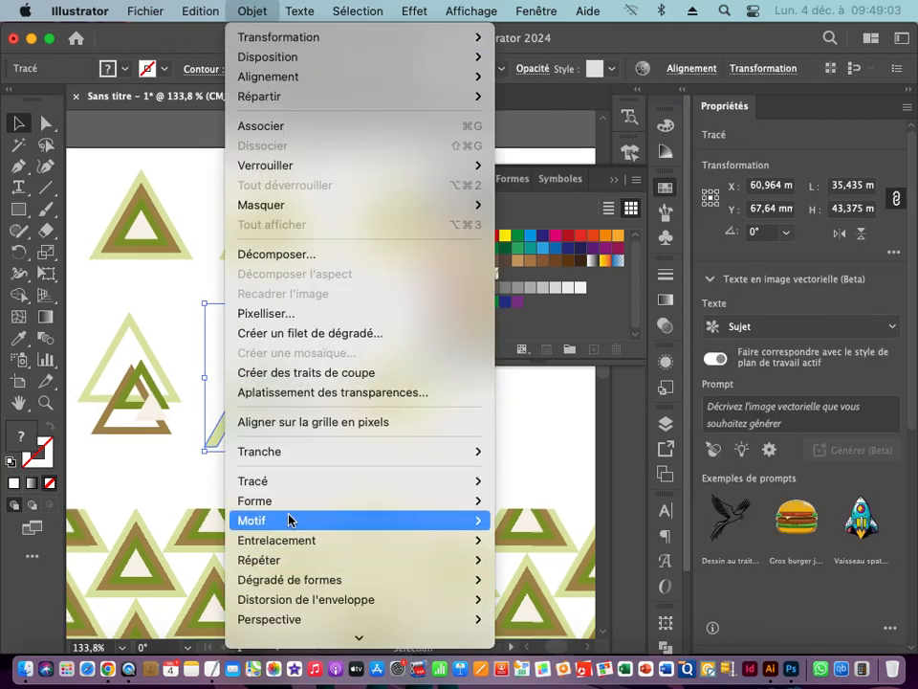
pyautogui.moveTo(289, 519)
pyautogui.click(541, 522)
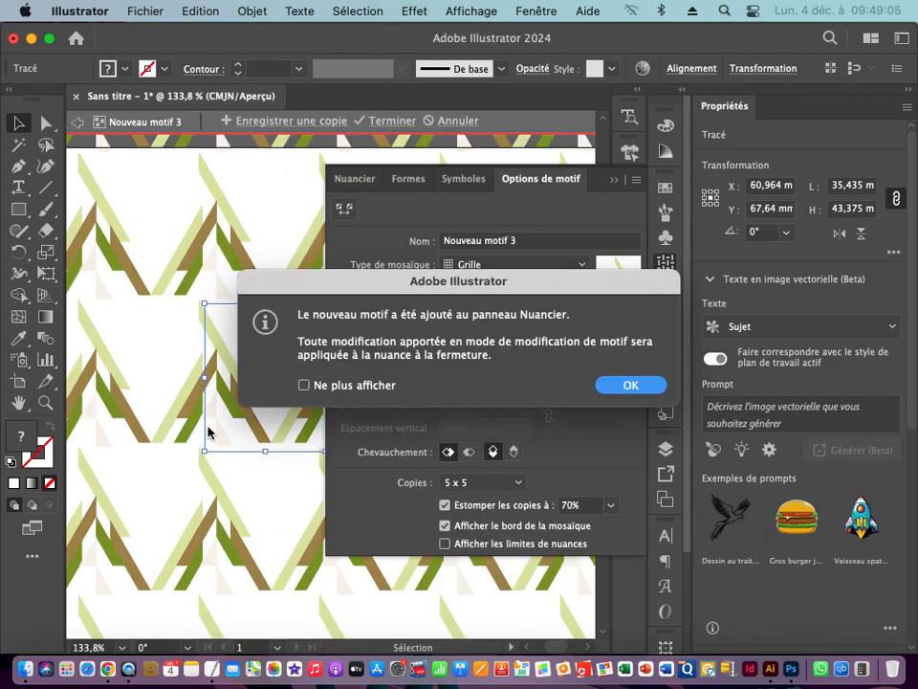
pyautogui.click(627, 384)
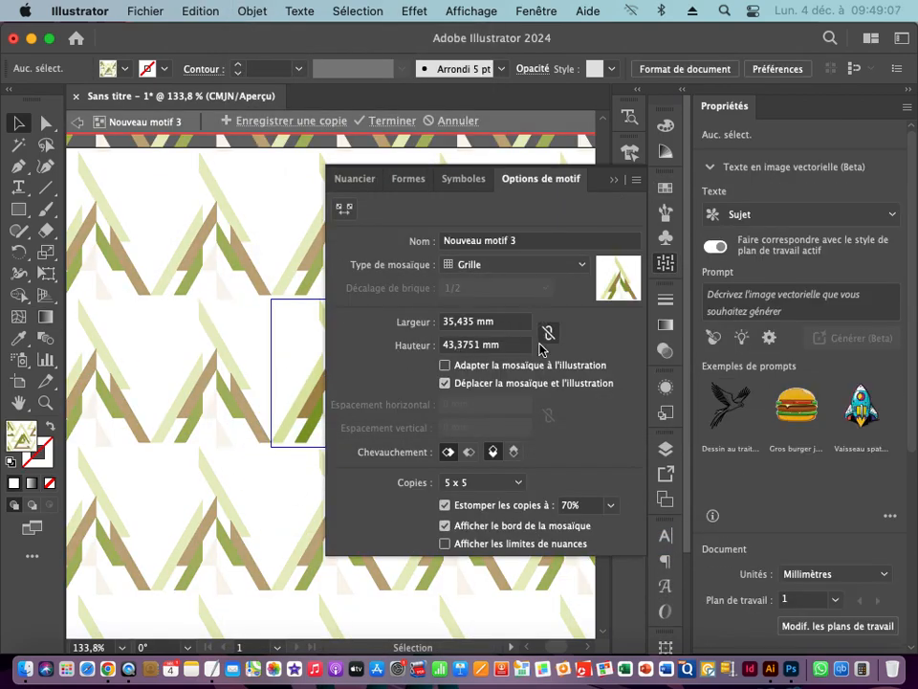
# Step: Set the new pattern's tile type to Brique par colonne and its width to 26 mm, and finish editing the pattern
pyautogui.click(469, 273)
pyautogui.click(476, 322)
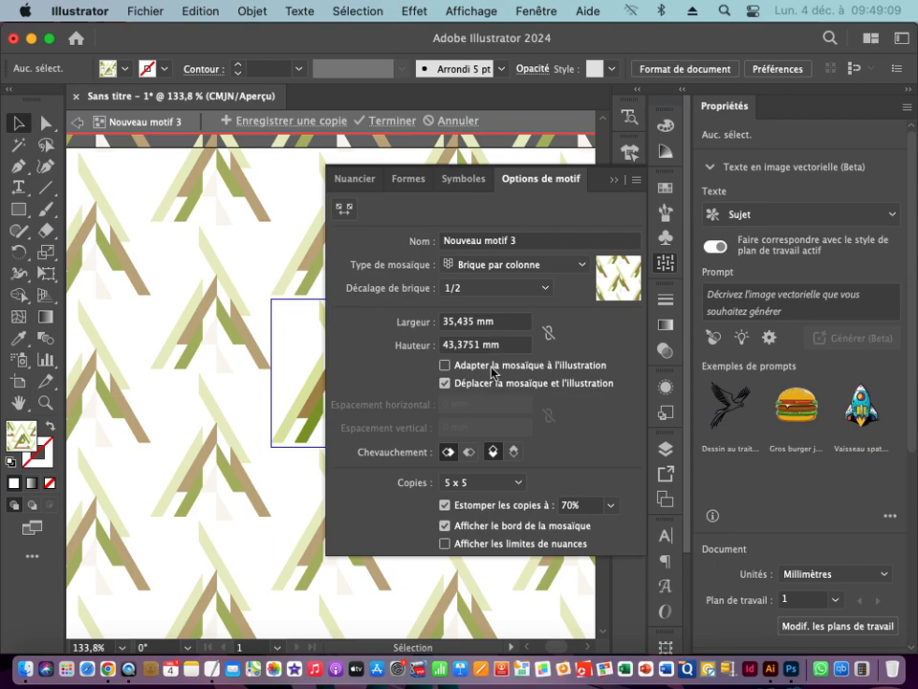
pyautogui.press('Down')
pyautogui.press('Down')
pyautogui.press('Down')
pyautogui.press('Down')
pyautogui.press('Down')
pyautogui.press('Down')
pyautogui.press('Down')
pyautogui.press('Down')
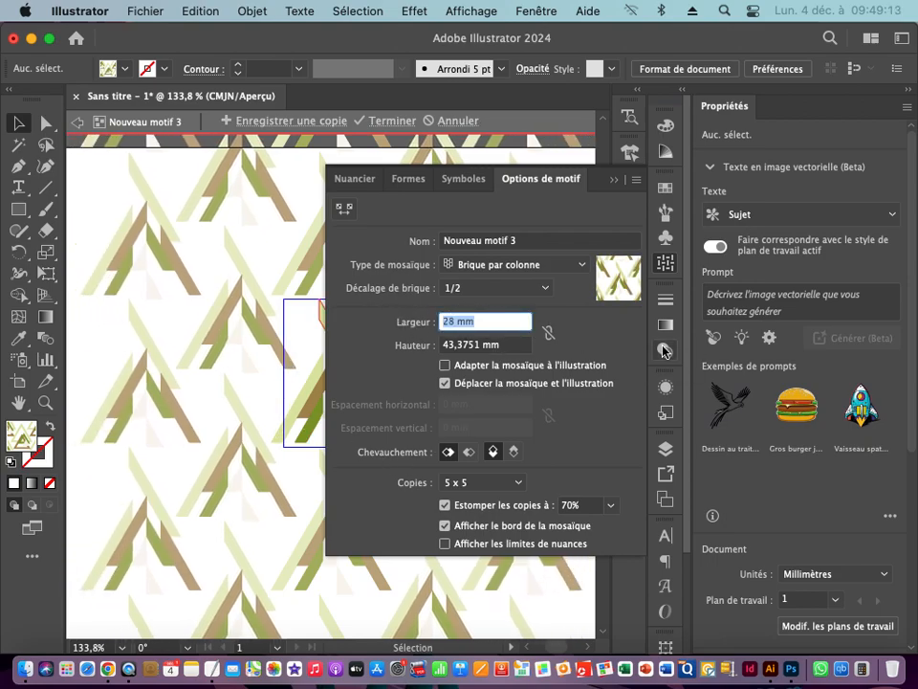
pyautogui.press('Down')
pyautogui.press('Down')
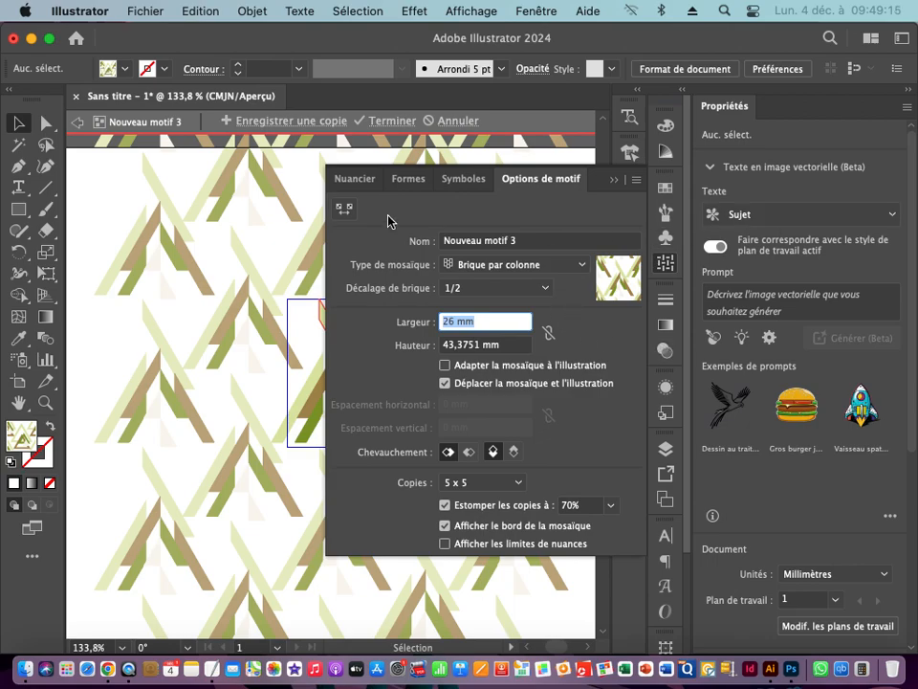
pyautogui.click(391, 123)
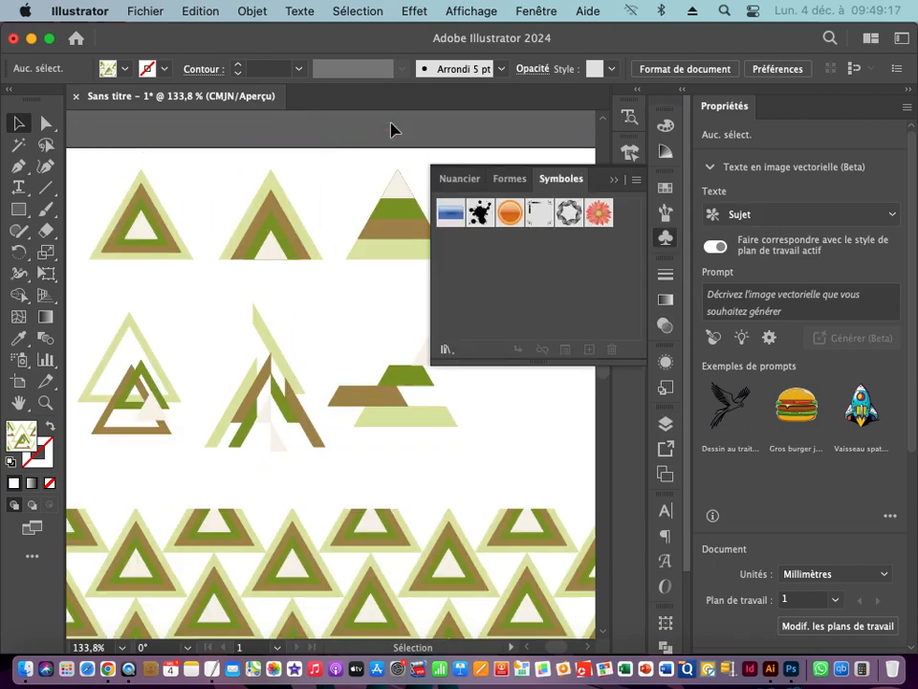
# Step: Extend the artboard downward to a height of about 1340 mm so that it contains the two copied rectangles
pyautogui.moveTo(395, 402); pyautogui.dragTo(225, 412)
pyautogui.moveTo(424, 560); pyautogui.dragTo(366, 399)
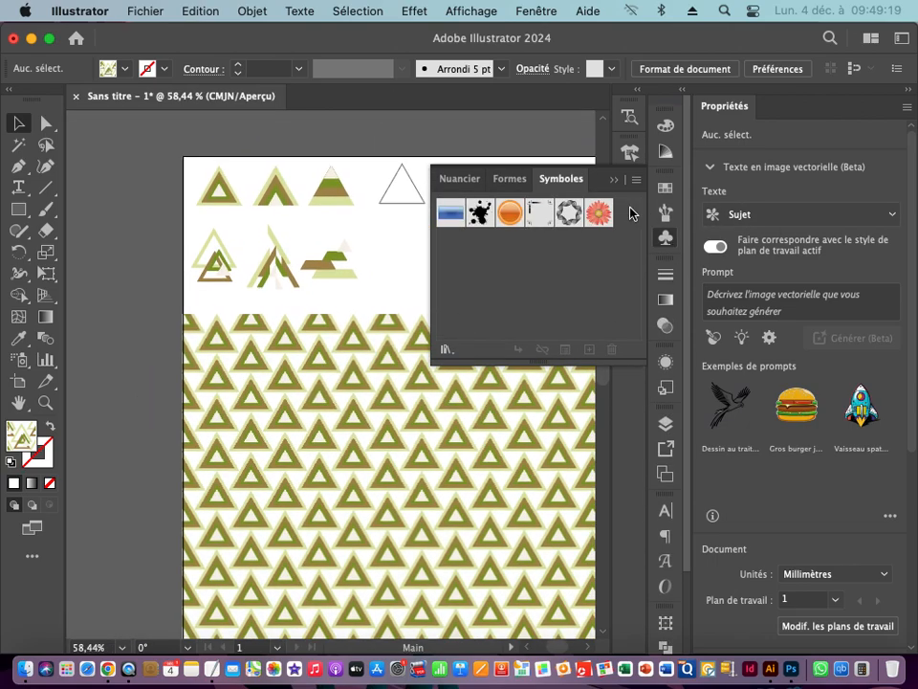
pyautogui.click(613, 181)
pyautogui.moveTo(408, 482); pyautogui.dragTo(273, 498)
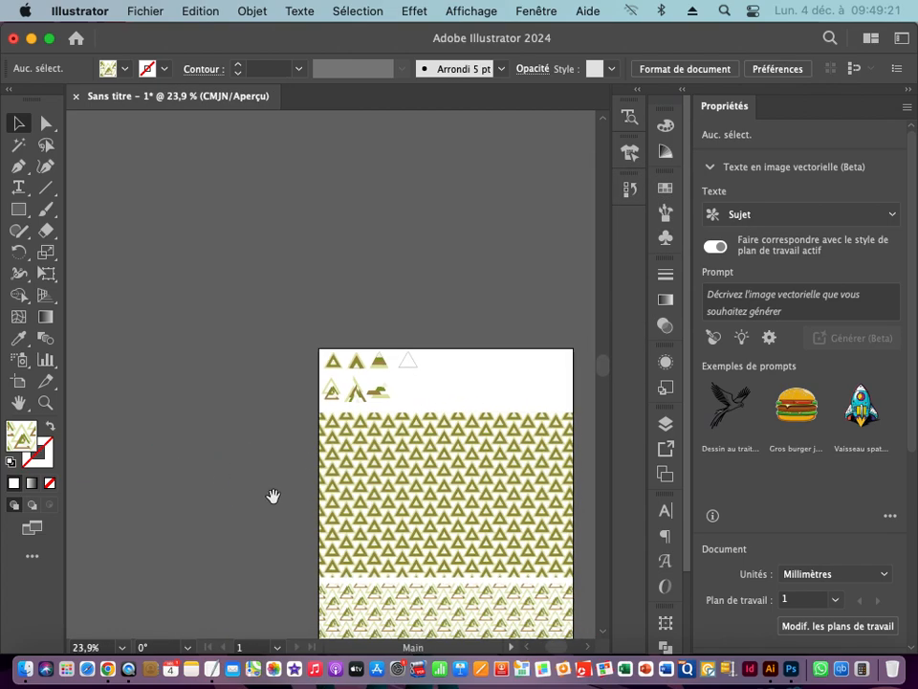
pyautogui.moveTo(453, 627); pyautogui.dragTo(325, 325)
pyautogui.moveTo(320, 497); pyautogui.dragTo(312, 321)
pyautogui.click(321, 324)
pyautogui.scroll(1, 322, 324)
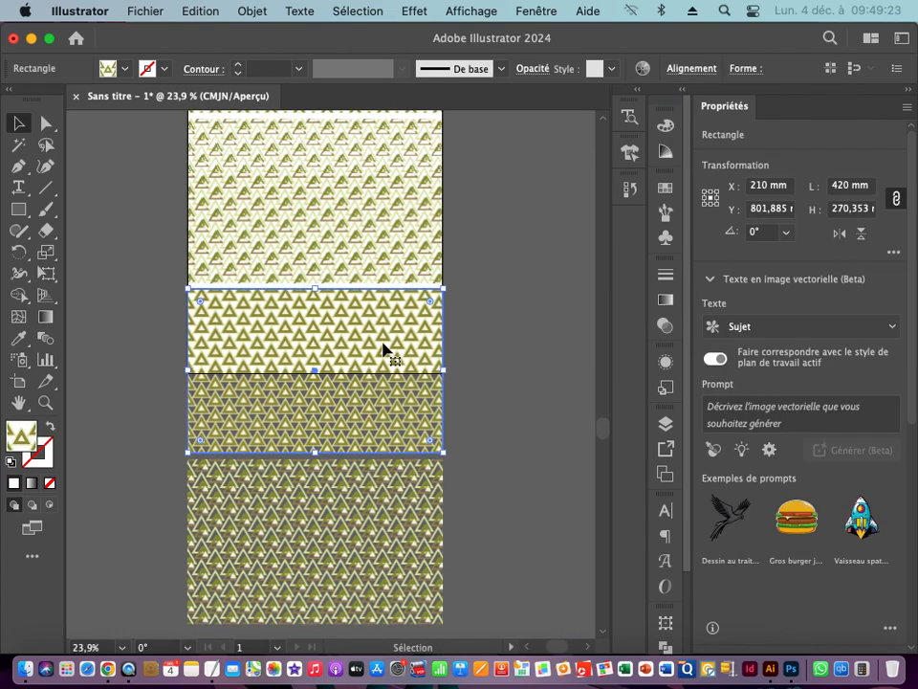
pyautogui.click(518, 346)
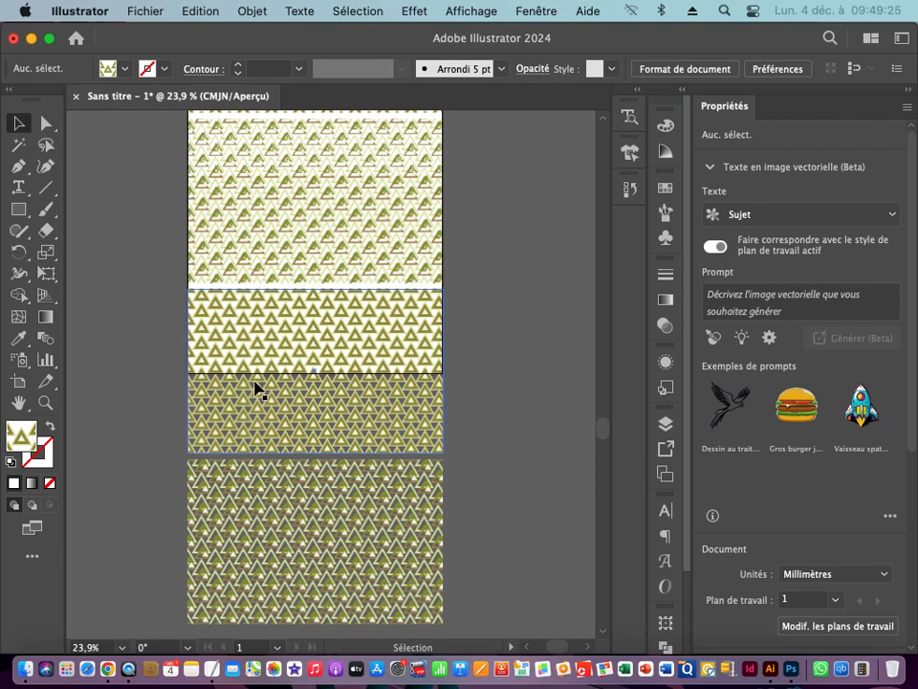
pyautogui.click(20, 383)
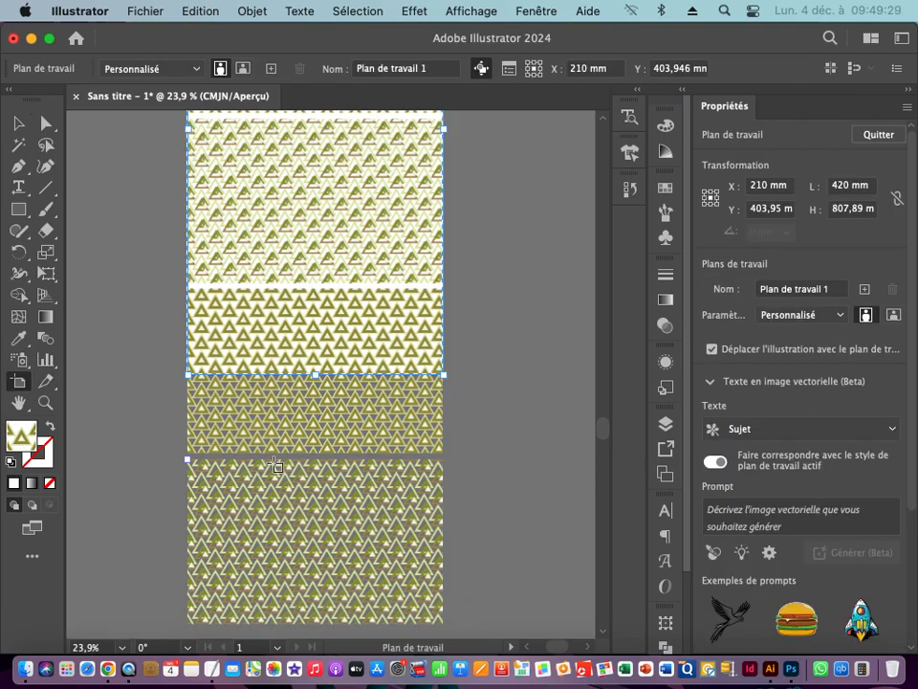
pyautogui.scroll(-5, 384, 414)
pyautogui.hscroll(-3, 383, 414)
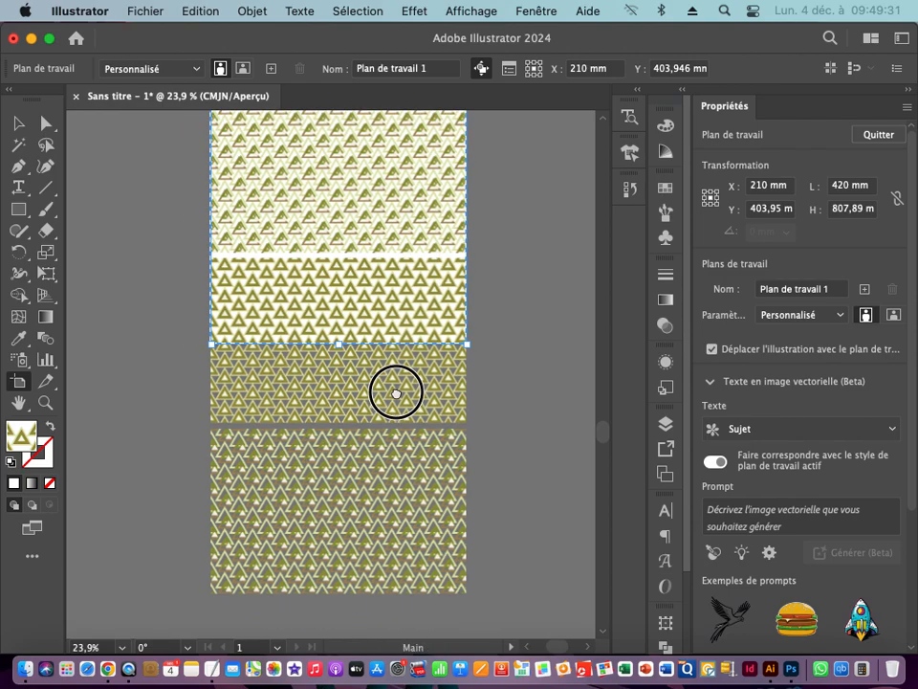
pyautogui.moveTo(400, 232); pyautogui.dragTo(382, 554)
pyautogui.scroll(-5, 314, 498)
pyautogui.hscroll(2, 314, 499)
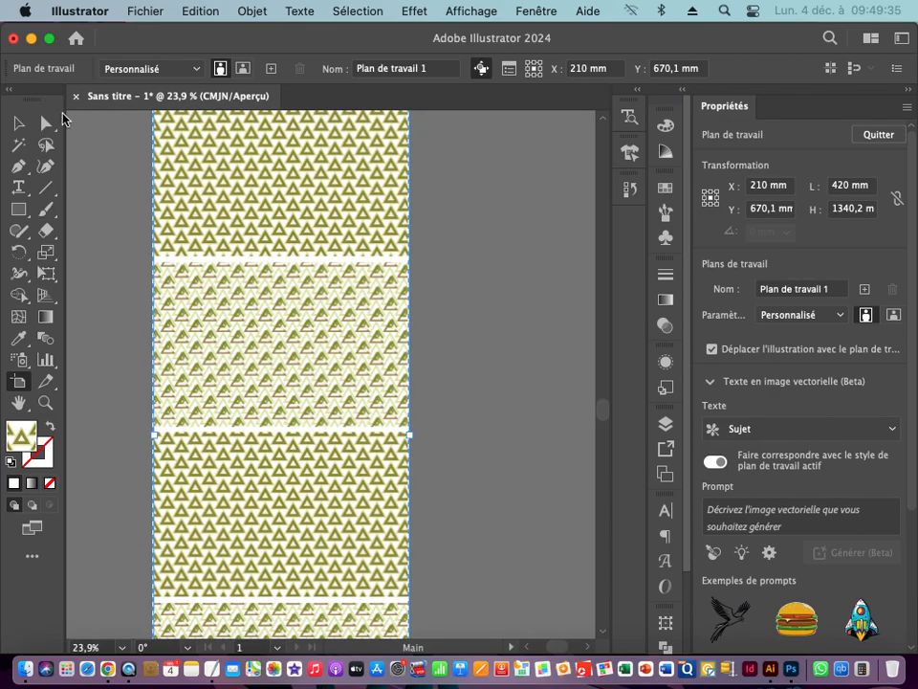
pyautogui.click(18, 123)
# Step: Fill the third large rectangle with the split chevron-triangle pattern swatch
pyautogui.moveTo(332, 294); pyautogui.dragTo(357, 328)
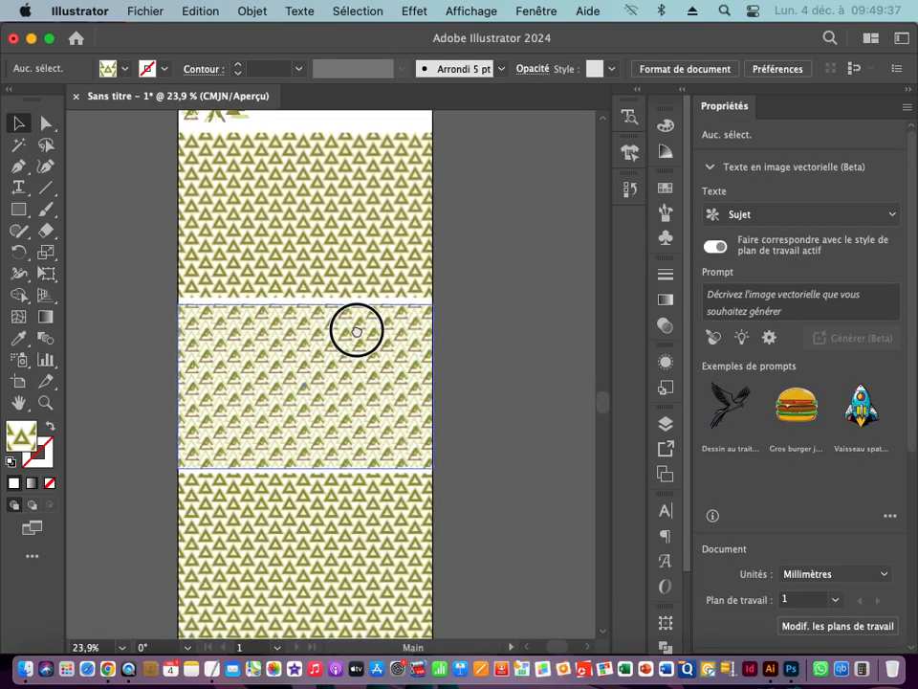
pyautogui.click(311, 430)
pyautogui.moveTo(250, 444); pyautogui.dragTo(447, 382)
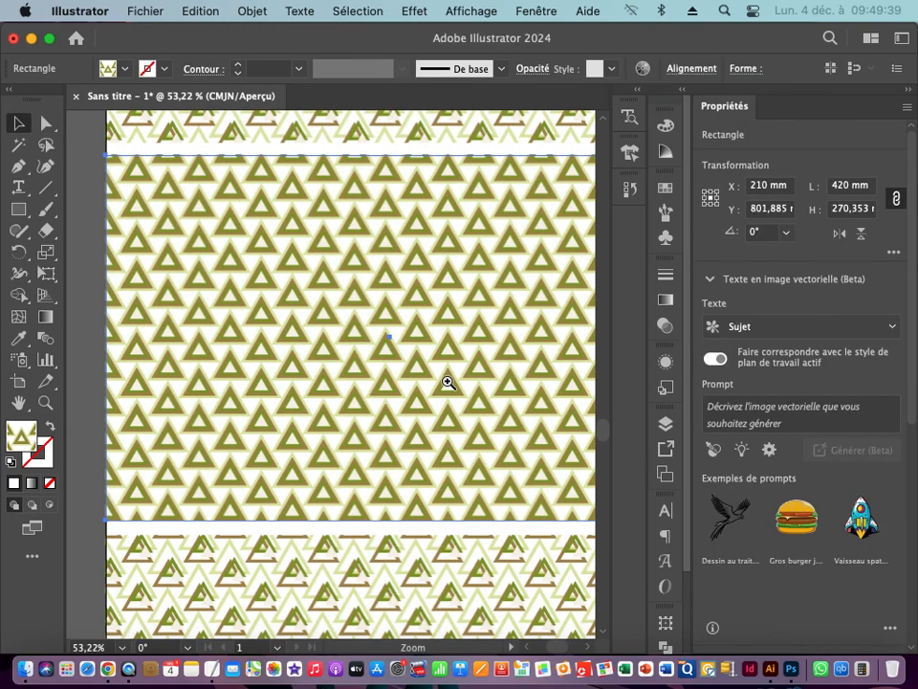
pyautogui.click(665, 188)
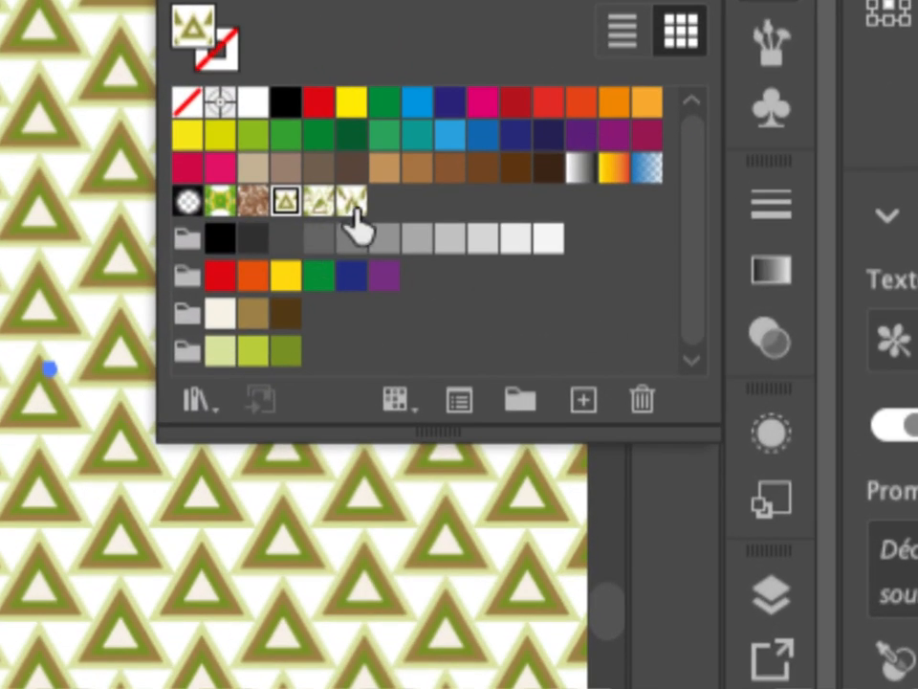
pyautogui.click(353, 202)
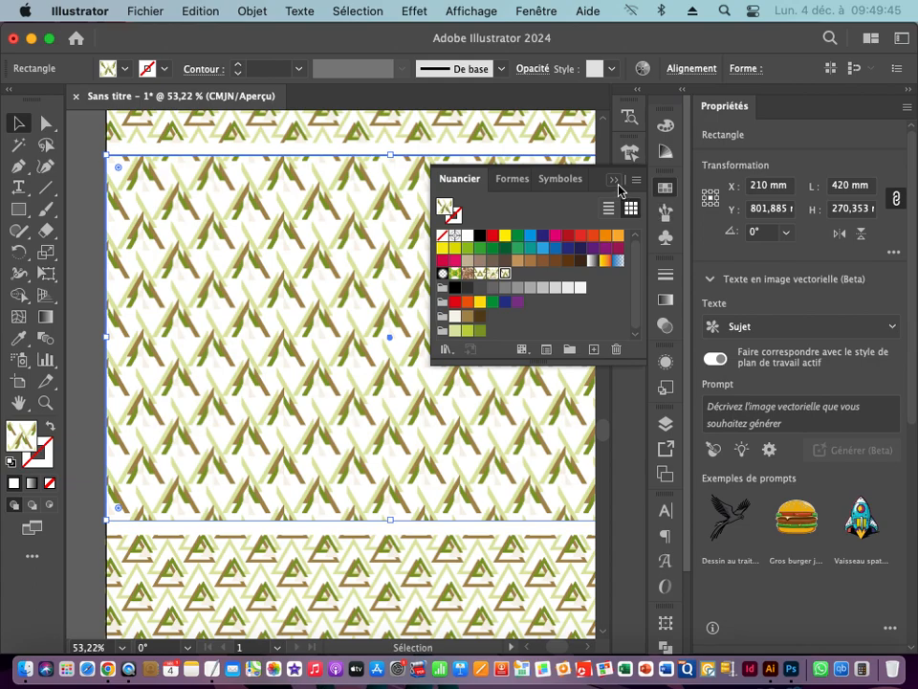
pyautogui.click(614, 179)
# Step: Create a pattern from the four offset pieces of the horizontally striped triangle in the second row
pyautogui.moveTo(486, 371); pyautogui.dragTo(345, 366)
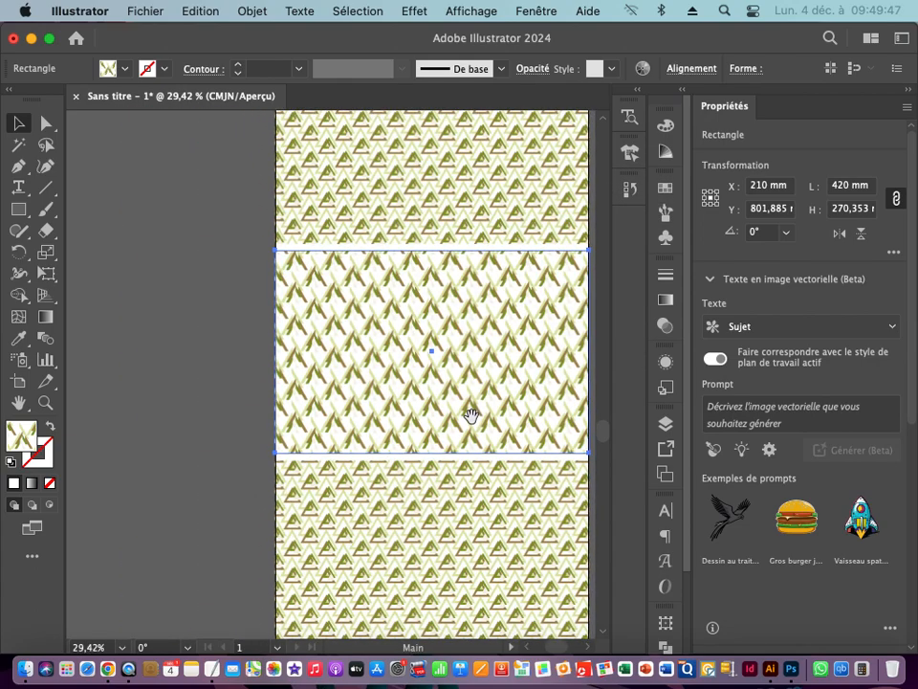
pyautogui.moveTo(490, 396); pyautogui.dragTo(417, 391)
pyautogui.moveTo(489, 282); pyautogui.dragTo(393, 311)
pyautogui.moveTo(368, 182); pyautogui.dragTo(350, 469)
pyautogui.moveTo(255, 305); pyautogui.dragTo(402, 305)
pyautogui.moveTo(240, 255); pyautogui.dragTo(373, 267)
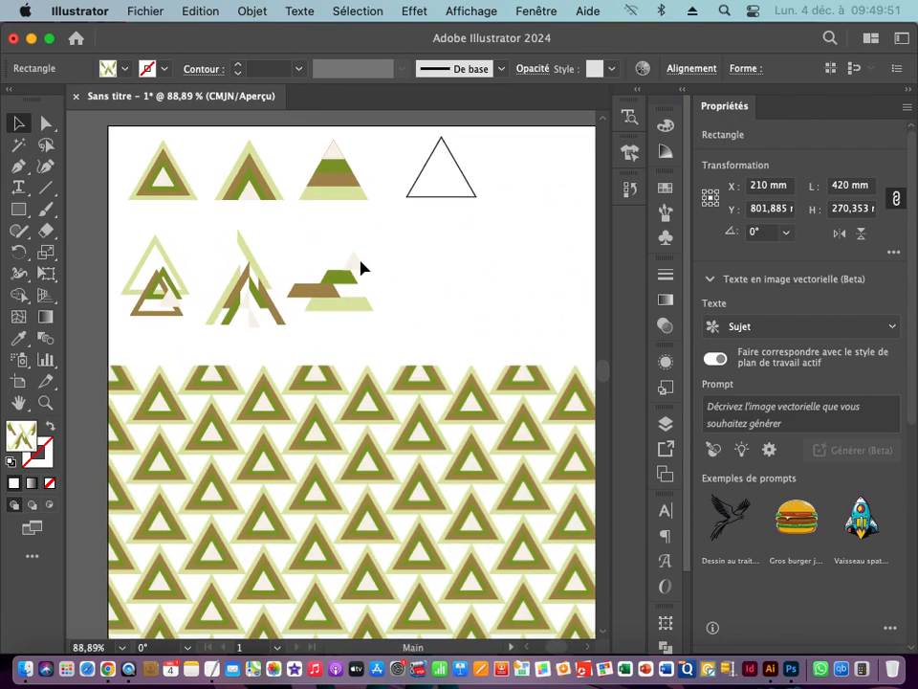
pyautogui.moveTo(296, 235); pyautogui.dragTo(381, 327)
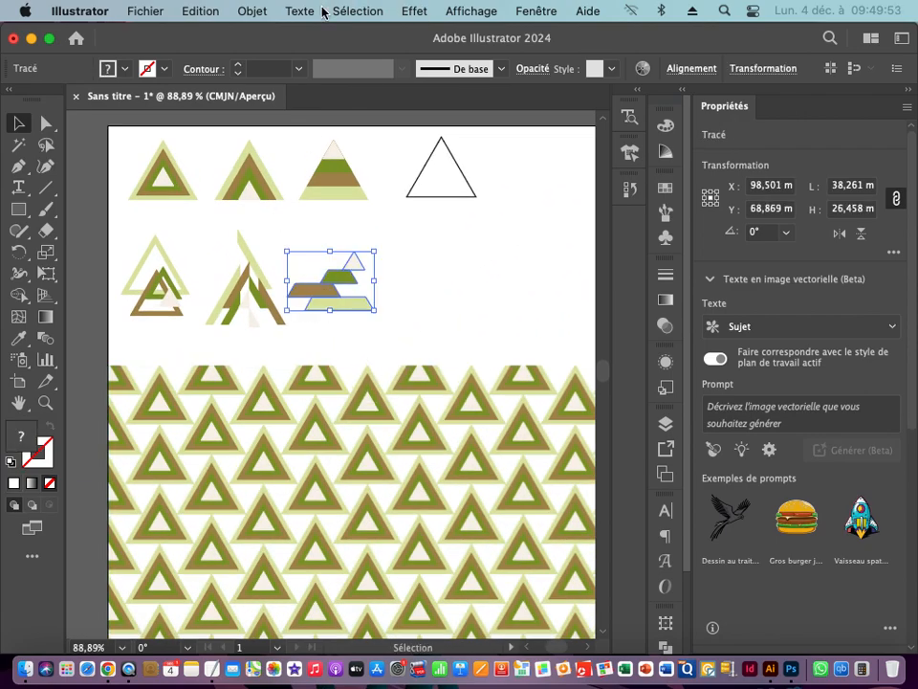
pyautogui.click(253, 11)
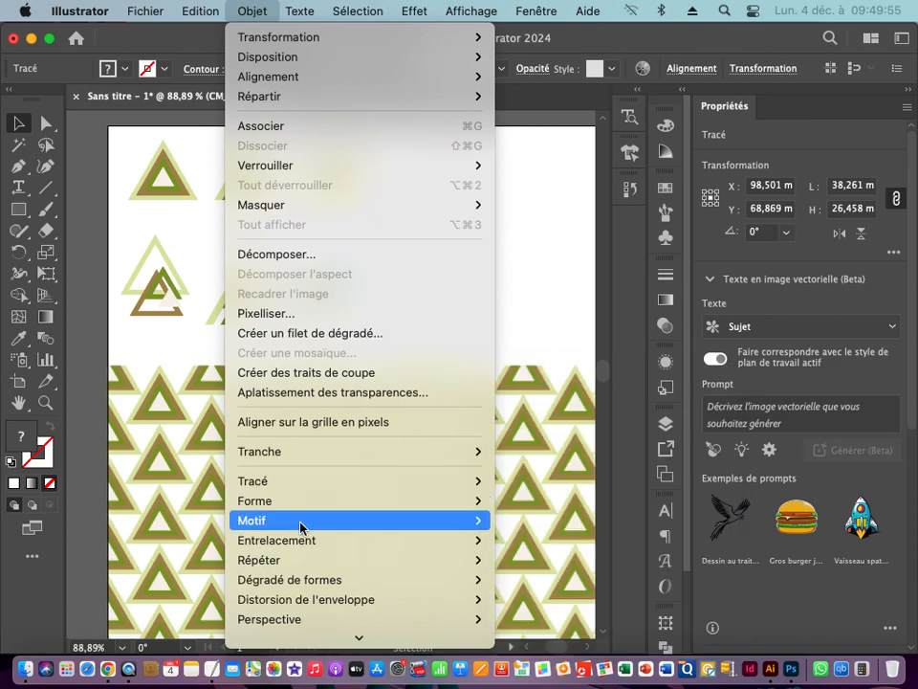
pyautogui.moveTo(438, 528)
pyautogui.click(548, 522)
pyautogui.click(630, 383)
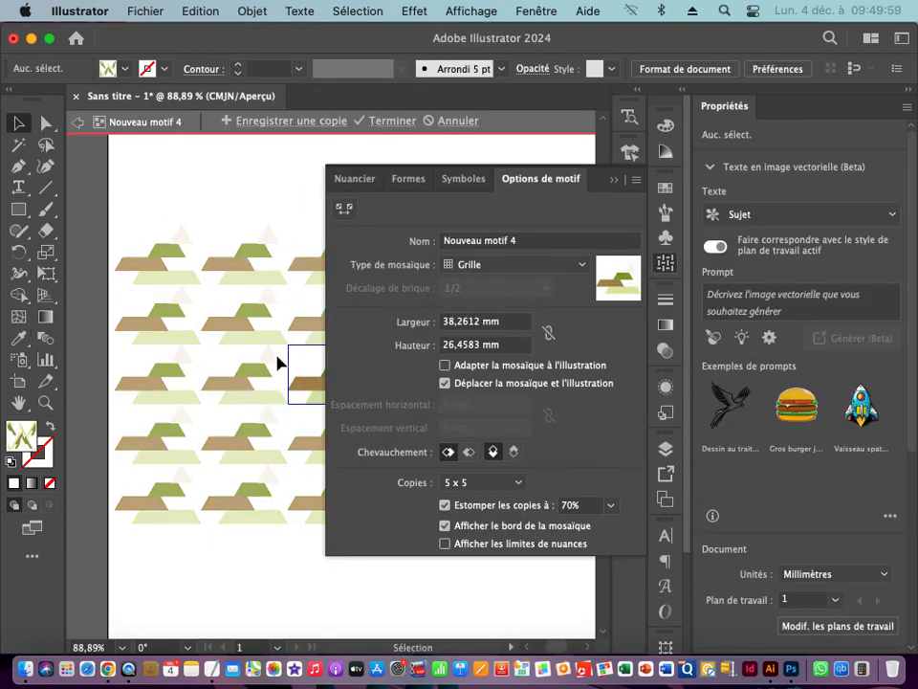
# Step: Try Brique par rangée as the striped-triangle pattern's tile type, and switch it to Brique par colonne
pyautogui.press('super+equal')
pyautogui.press('super+equal')
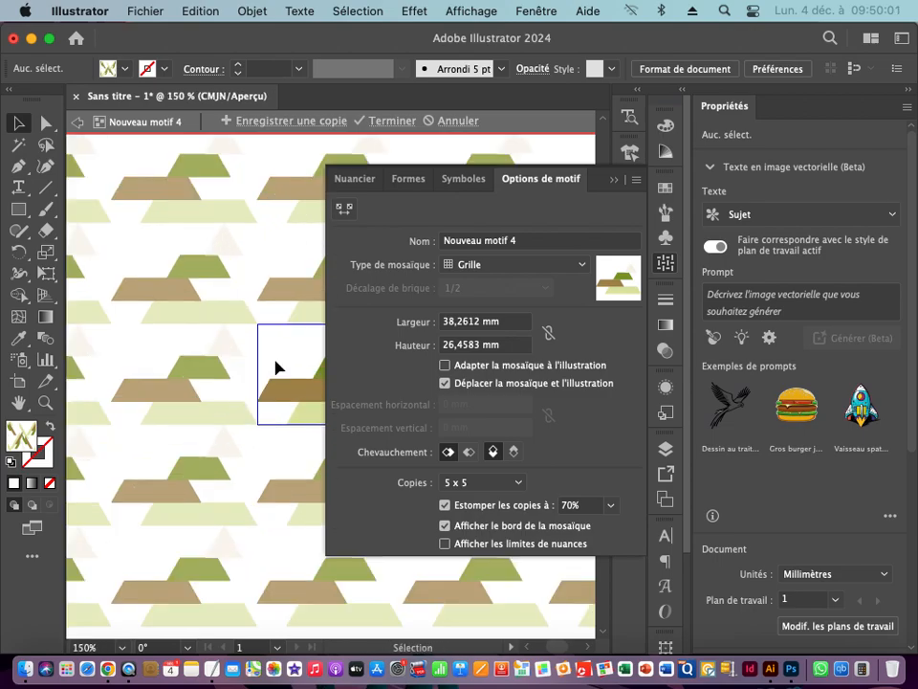
pyautogui.click(469, 264)
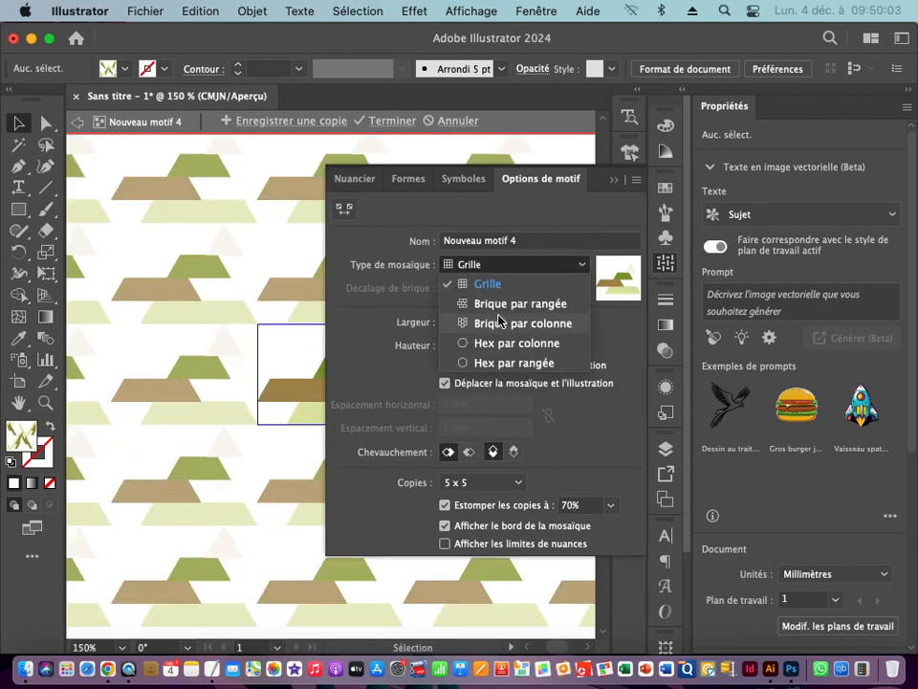
pyautogui.click(474, 303)
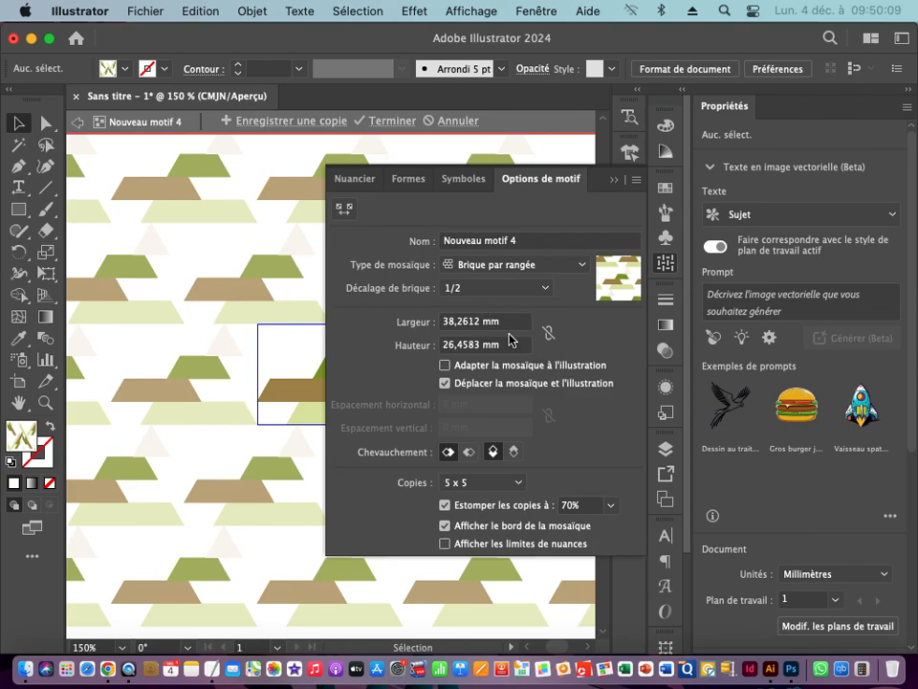
pyautogui.click(469, 264)
pyautogui.click(484, 324)
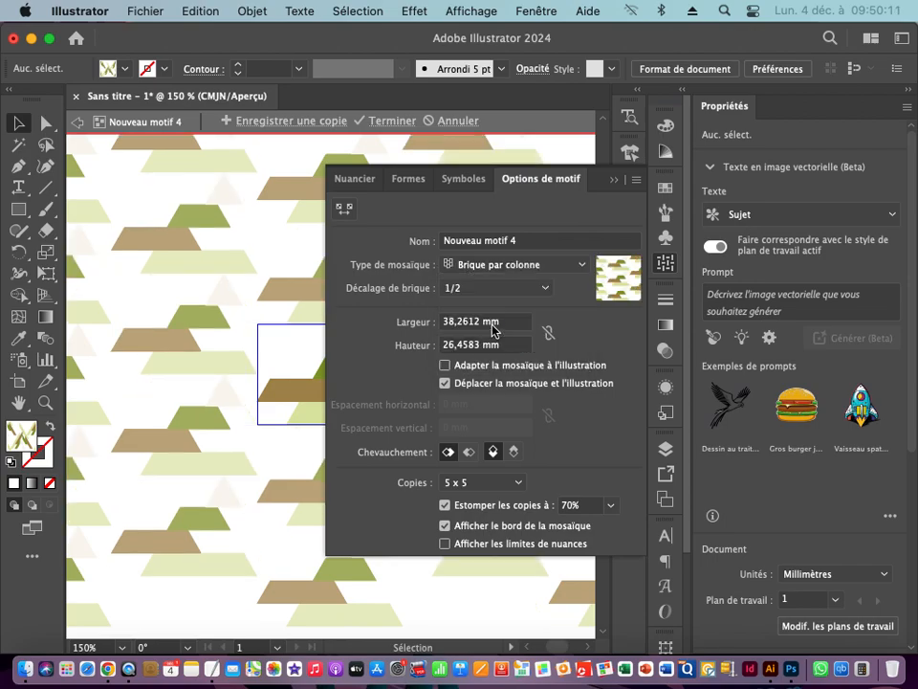
# Step: Try a tile width of 34 mm for the striped-triangle pattern, widen it slightly, and finish editing the pattern
pyautogui.tripleClick(516, 322)
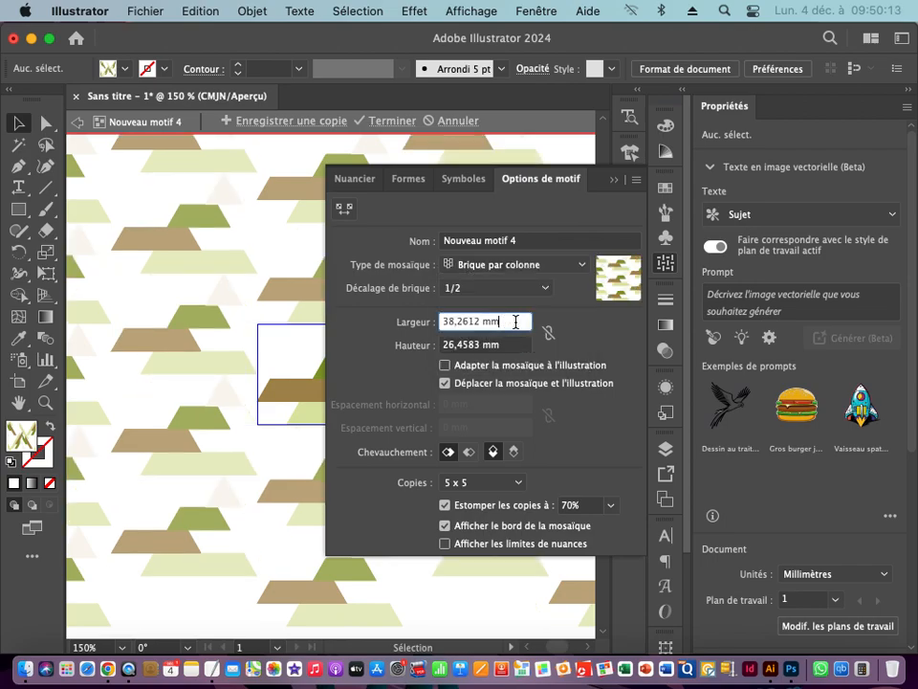
pyautogui.write('35')
pyautogui.press('Return')
pyautogui.press('Down')
pyautogui.press('Down')
pyautogui.press('Down')
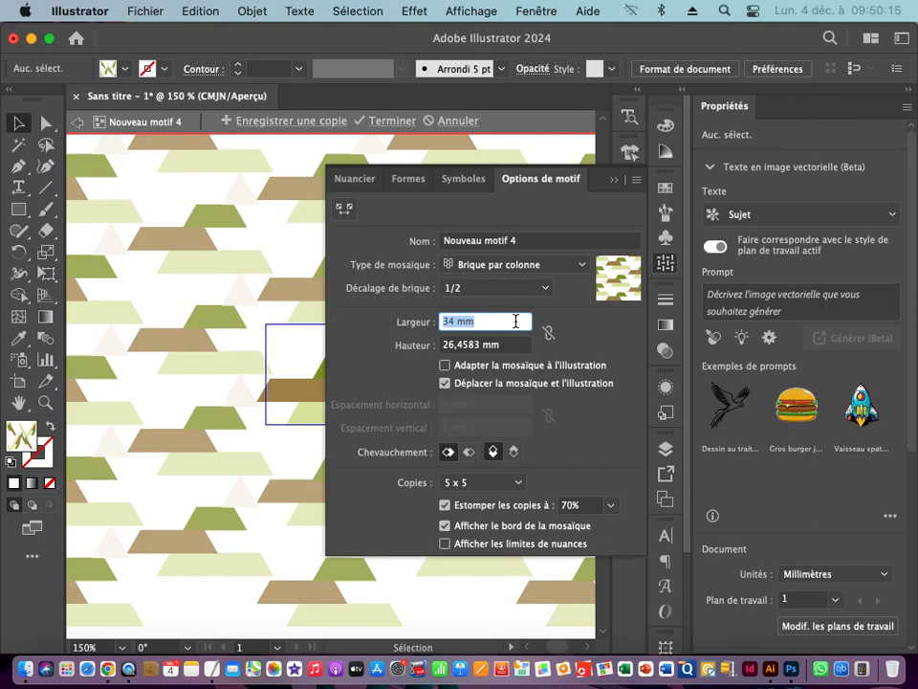
pyautogui.press('Up')
pyautogui.press('Up')
pyautogui.click(392, 121)
# Step: Fill the lowest large rectangle with the offset striped-triangle pattern swatch
pyautogui.click(611, 183)
pyautogui.press('super+space')
pyautogui.moveTo(505, 336); pyautogui.dragTo(198, 330)
pyautogui.moveTo(478, 360); pyautogui.dragTo(349, 361)
pyautogui.moveTo(449, 484); pyautogui.dragTo(287, 191)
pyautogui.moveTo(414, 490); pyautogui.dragTo(369, 221)
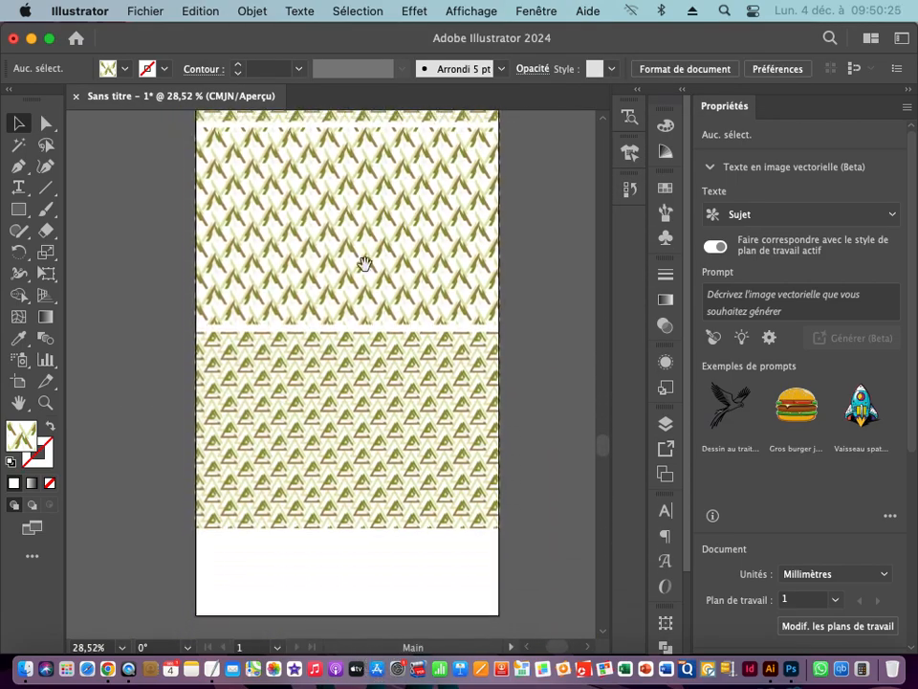
pyautogui.click(341, 396)
pyautogui.click(666, 190)
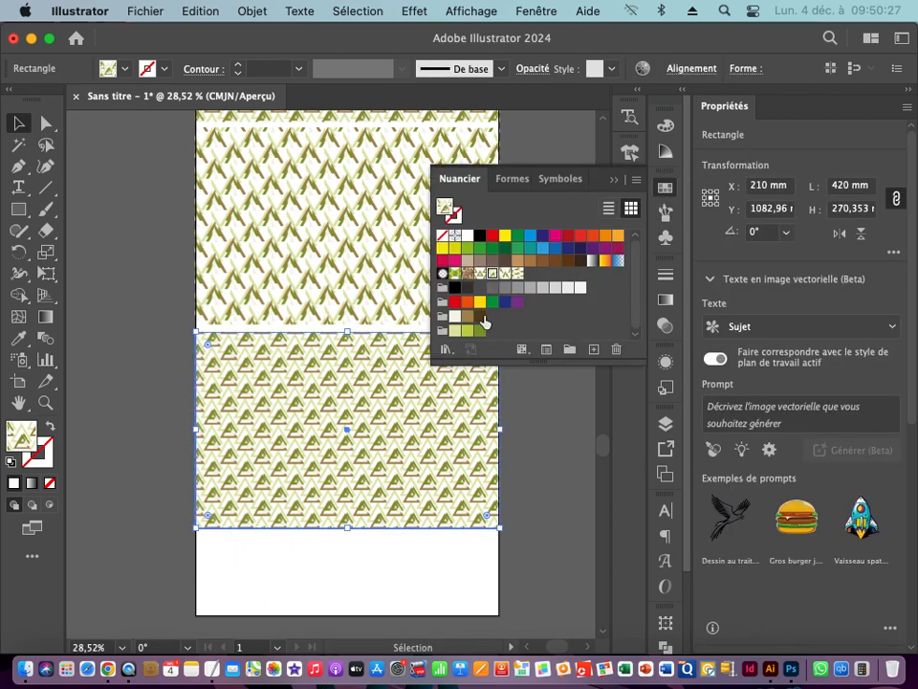
pyautogui.click(518, 274)
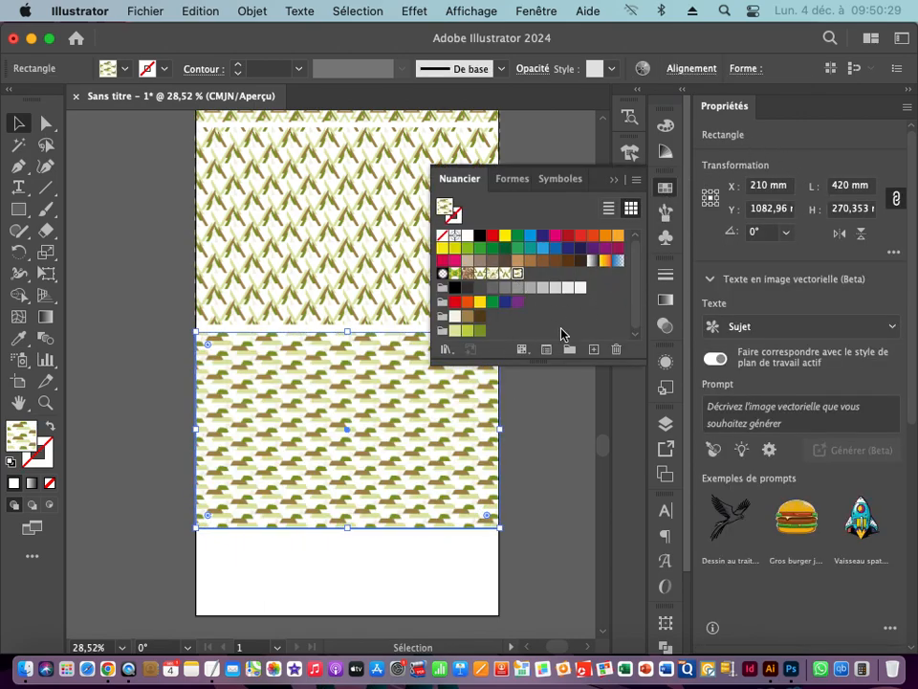
pyautogui.click(615, 180)
# Step: Deselect everything and examine the modules and patterned rectangles from the top of the artboard downward
pyautogui.click(521, 334)
pyautogui.moveTo(521, 312); pyautogui.dragTo(234, 334)
pyautogui.moveTo(480, 252); pyautogui.dragTo(338, 368)
pyautogui.moveTo(263, 253); pyautogui.dragTo(458, 247)
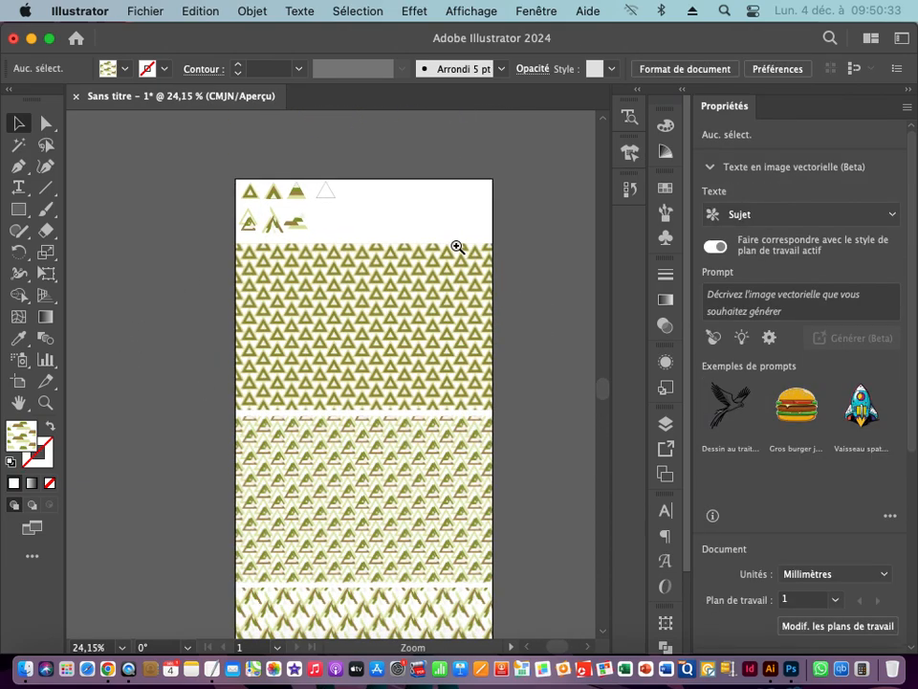
pyautogui.moveTo(450, 325); pyautogui.dragTo(346, 242)
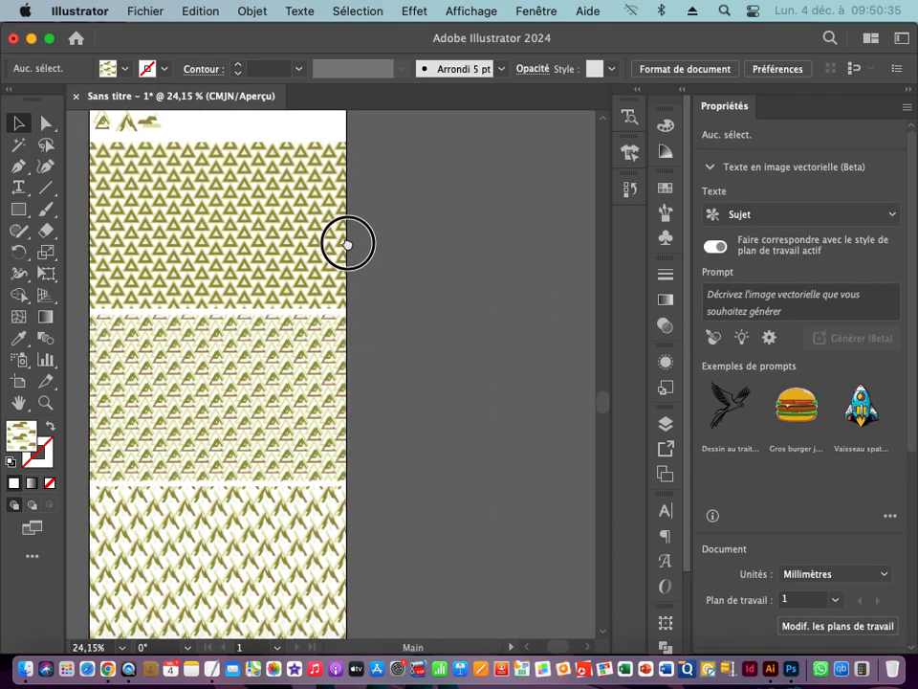
# Step: Widen the artboard to about 784 mm while keeping its height, and leave artboard editing
pyautogui.click(18, 382)
pyautogui.moveTo(411, 424); pyautogui.dragTo(344, 411)
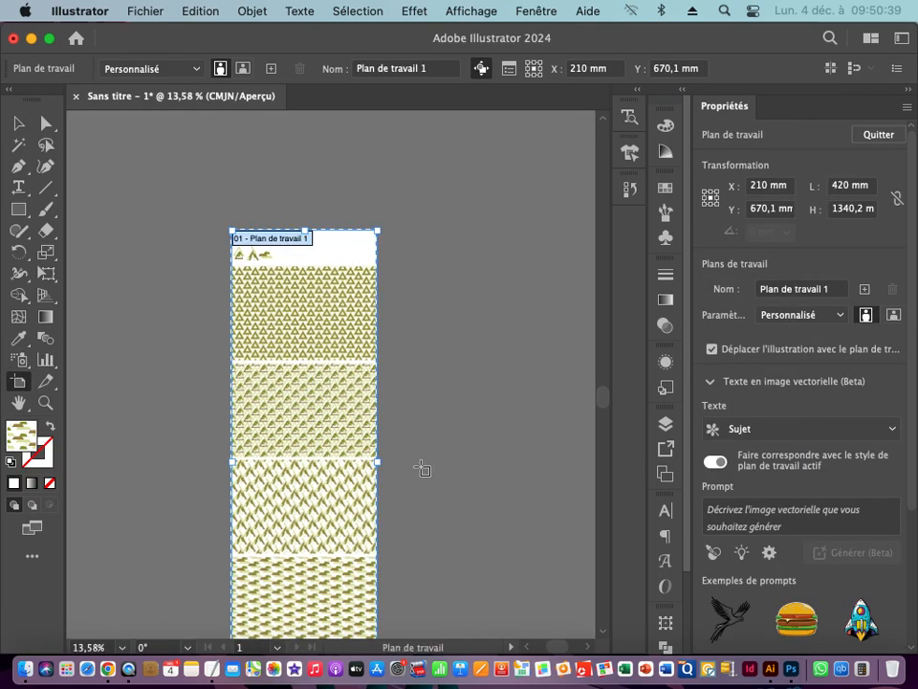
pyautogui.moveTo(378, 461); pyautogui.dragTo(502, 460)
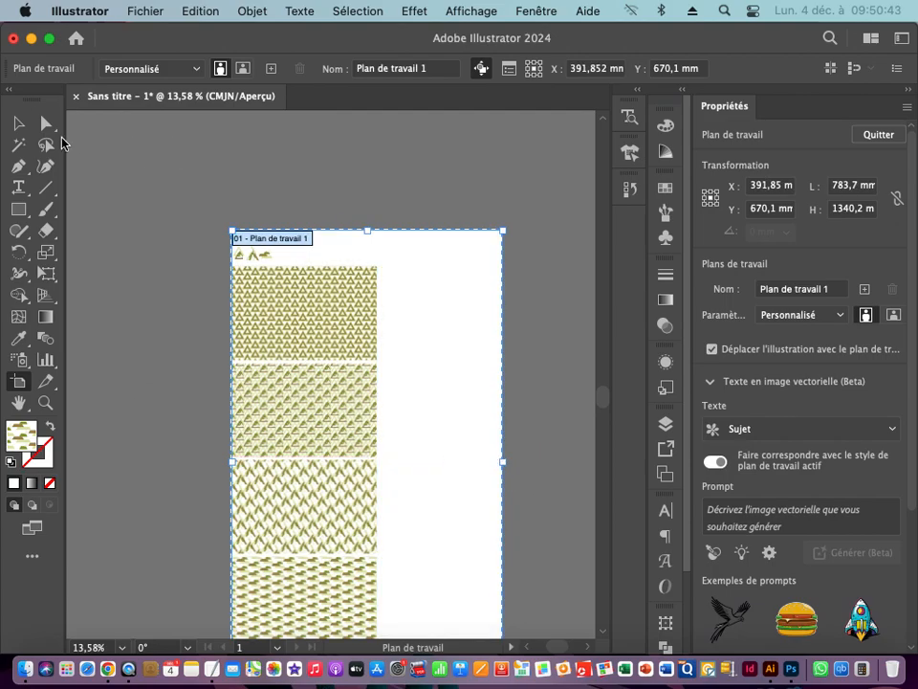
pyautogui.click(18, 123)
pyautogui.click(323, 315)
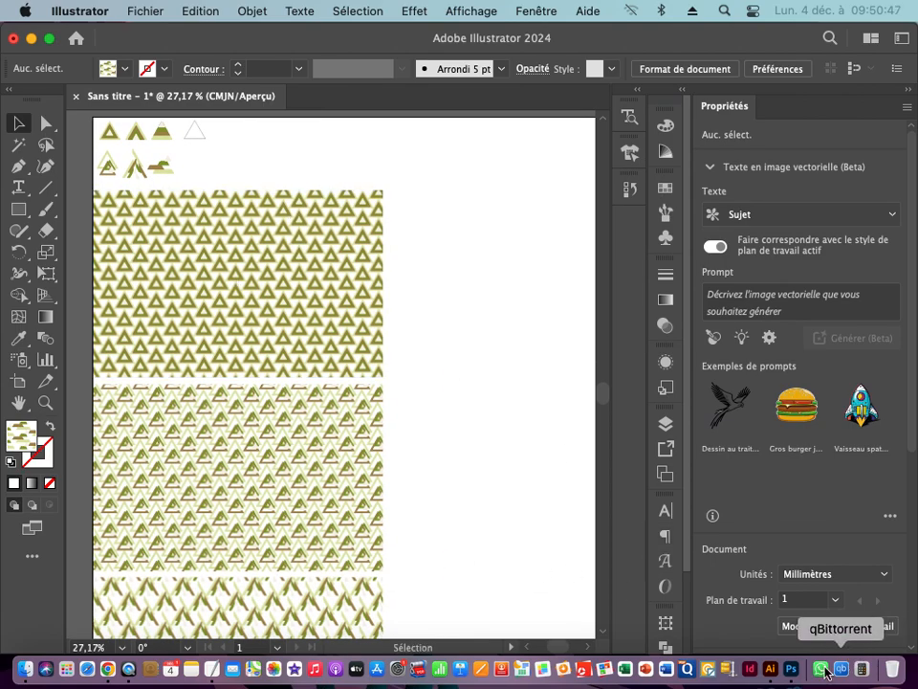
# Step: Switch to Photoshop with the shutterstock_768862042.jpg cushion photo and activate the Quick Selection Tool
pyautogui.click(793, 671)
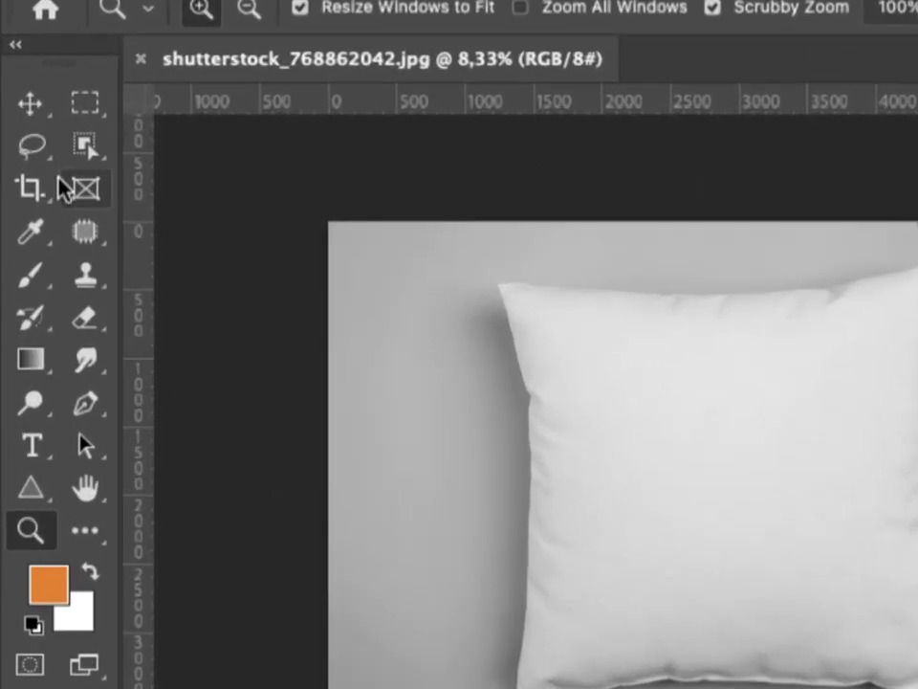
pyautogui.click(85, 148)
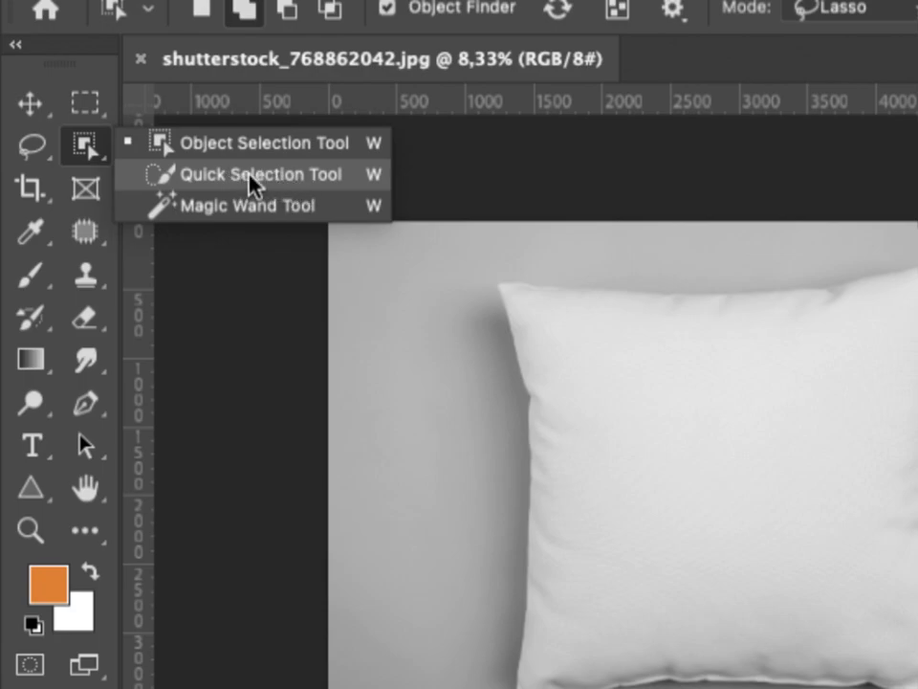
pyautogui.click(264, 175)
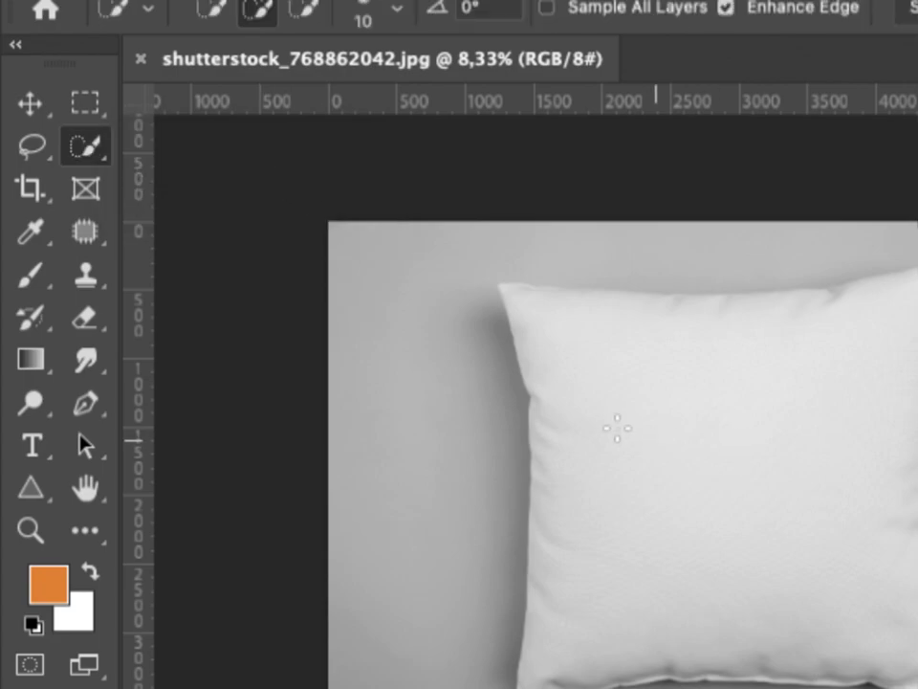
pyautogui.moveTo(631, 419); pyautogui.dragTo(525, 410)
pyautogui.moveTo(687, 431)
pyautogui.mouseDown()
pyautogui.moveTo(484, 379)
pyautogui.moveTo(487, 363)
pyautogui.moveTo(569, 378)
pyautogui.mouseUp()
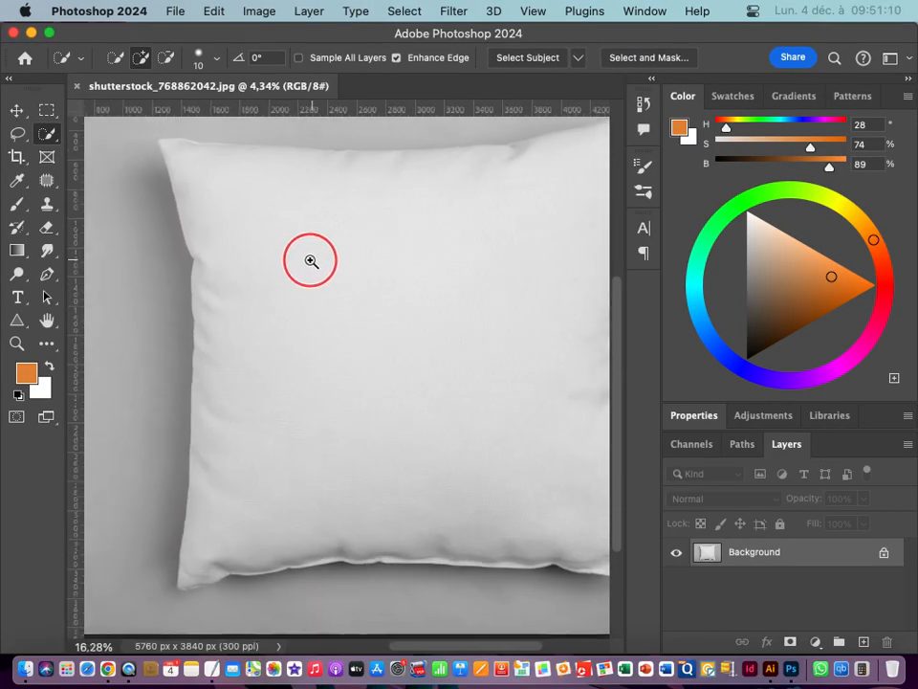
pyautogui.moveTo(310, 260); pyautogui.dragTo(285, 258)
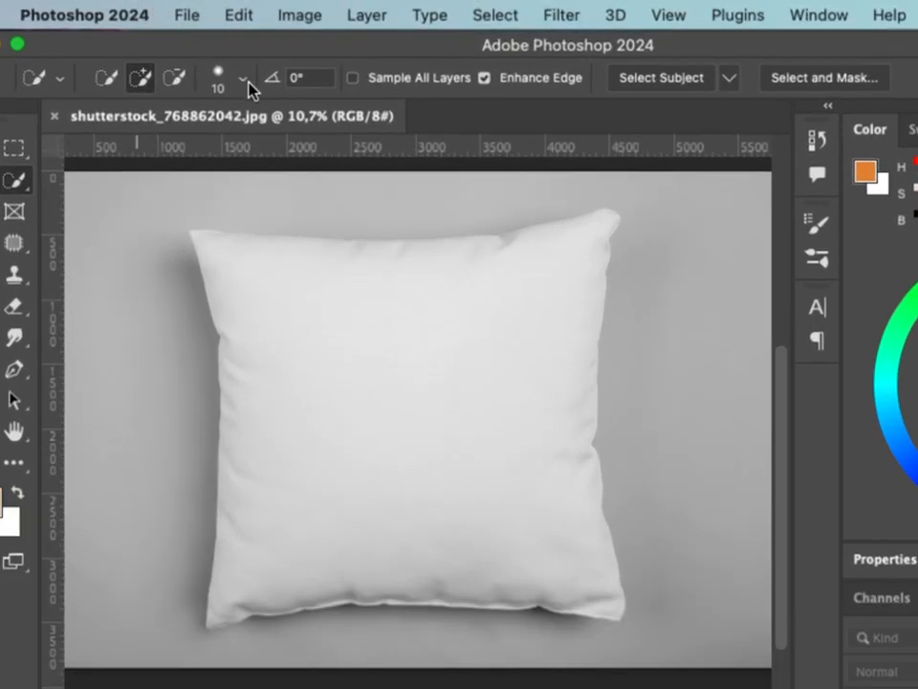
# Step: Set the Quick Selection brush size to 30 px and select the whole white cushion
pyautogui.click(217, 58)
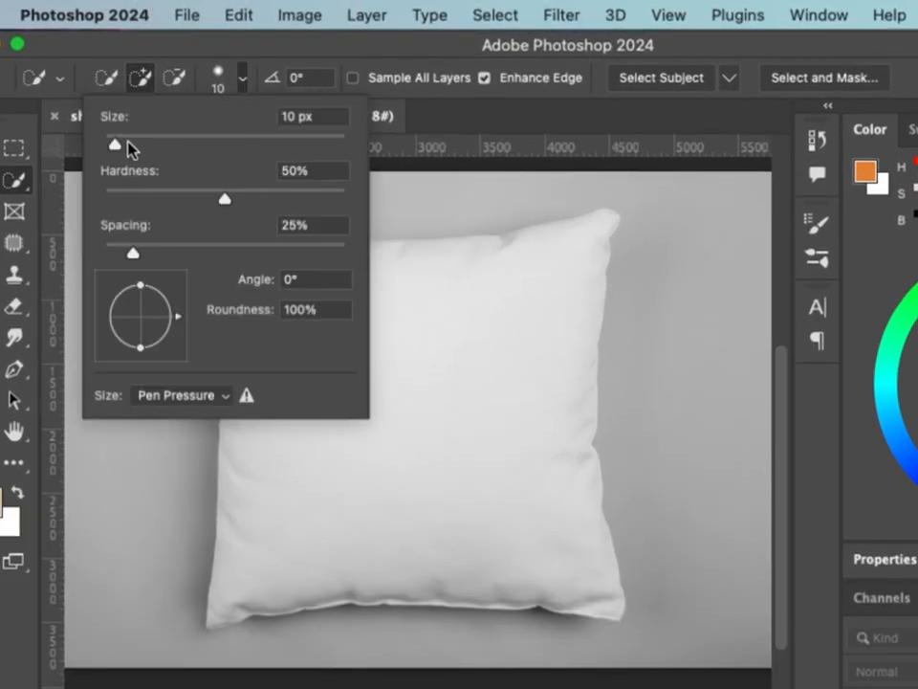
pyautogui.moveTo(119, 147); pyautogui.dragTo(141, 149)
pyautogui.click(256, 39)
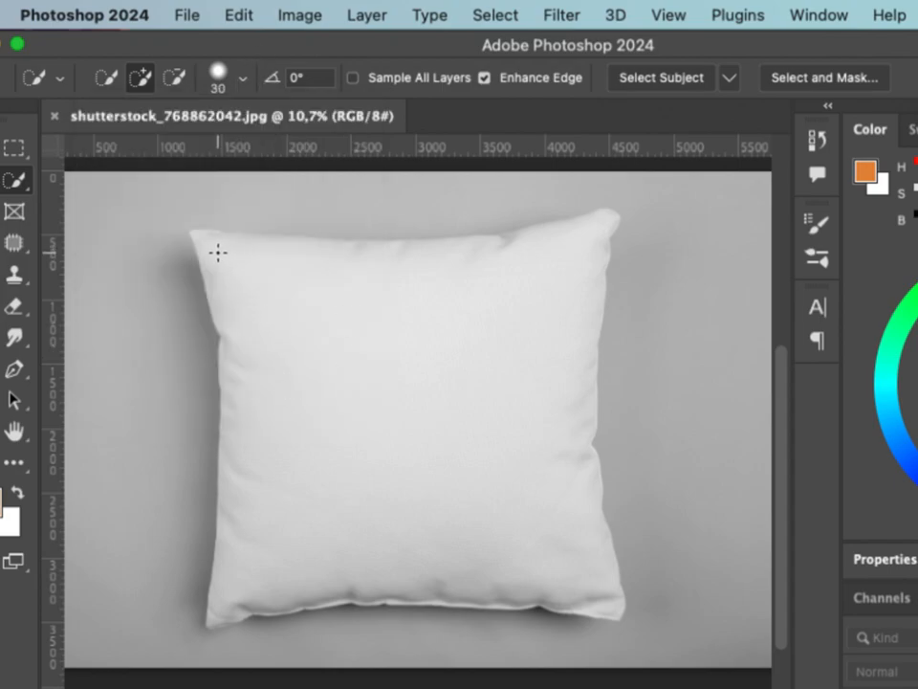
pyautogui.moveTo(259, 278)
pyautogui.mouseDown()
pyautogui.moveTo(311, 303)
pyautogui.moveTo(475, 304)
pyautogui.mouseUp()
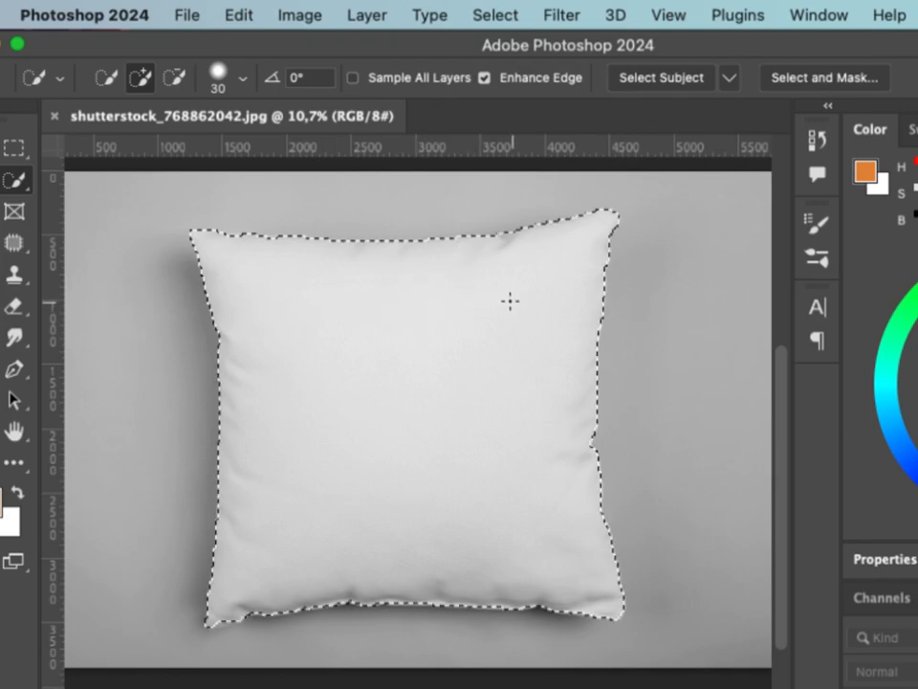
# Step: Add the missed tip and edge slivers at the cushion's upper-left corner to the selection using the Lasso in add mode
pyautogui.moveTo(258, 231); pyautogui.dragTo(423, 251)
pyautogui.moveTo(122, 240); pyautogui.dragTo(366, 257)
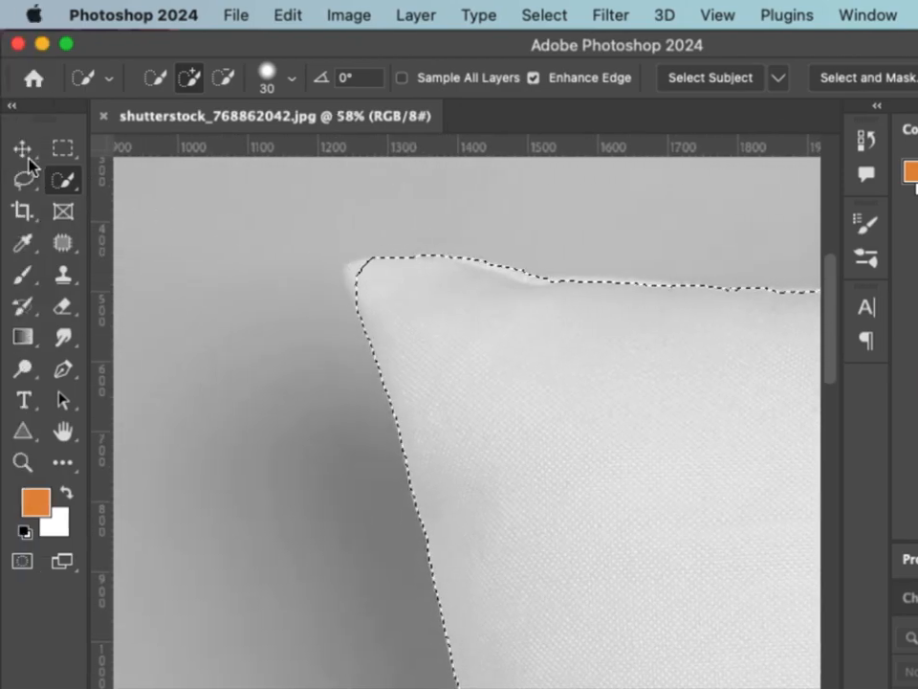
pyautogui.click(25, 182)
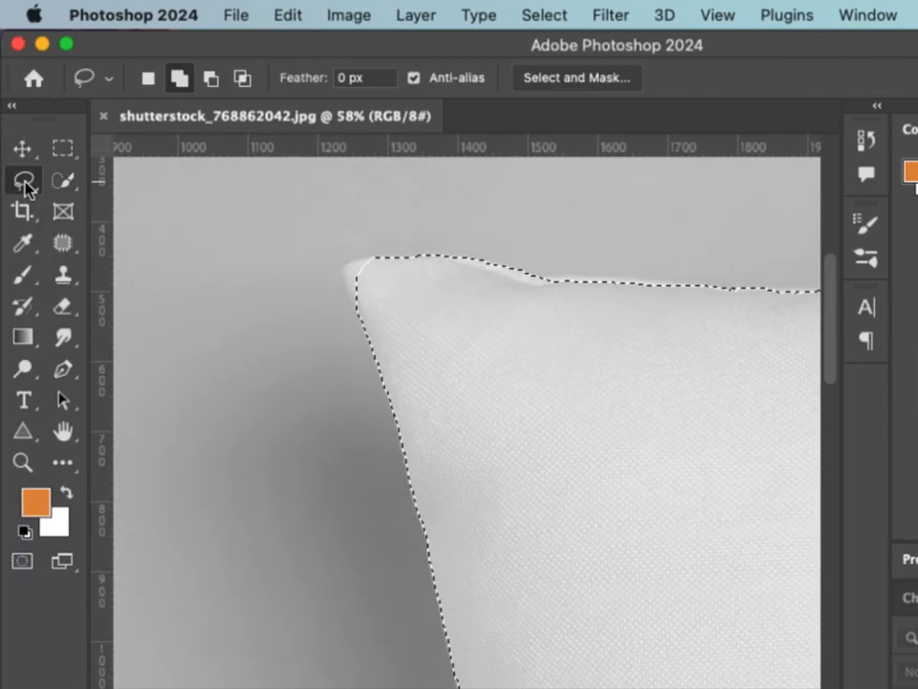
pyautogui.click(181, 79)
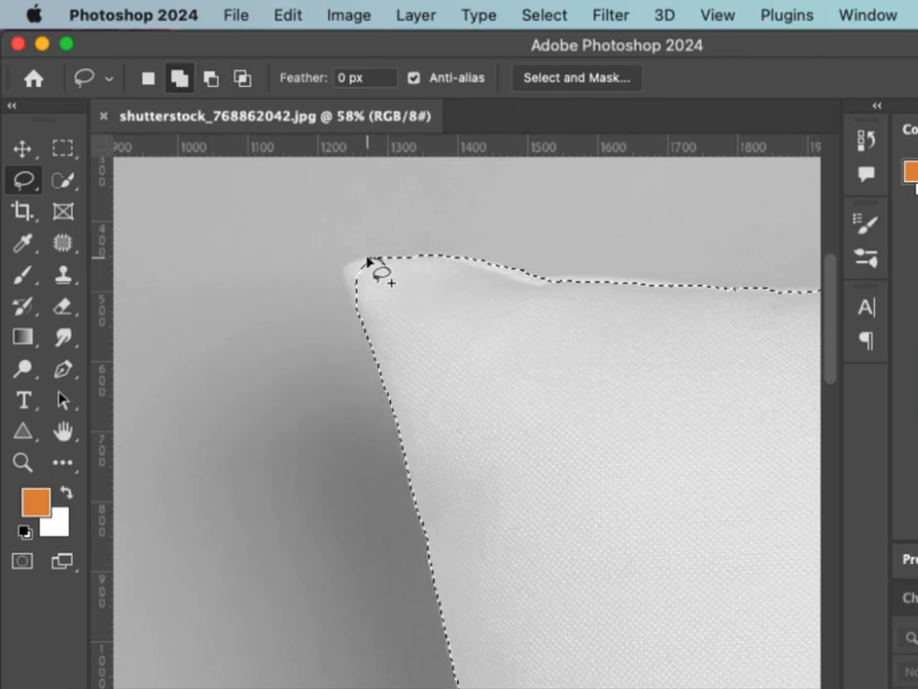
pyautogui.moveTo(362, 322); pyautogui.dragTo(407, 304)
pyautogui.moveTo(639, 332)
pyautogui.mouseDown()
pyautogui.moveTo(537, 295)
pyautogui.moveTo(244, 291)
pyautogui.mouseUp()
pyautogui.moveTo(663, 343); pyautogui.dragTo(89, 293)
pyautogui.moveTo(796, 329); pyautogui.dragTo(103, 317)
# Step: Refine the selection outline with the Lasso around the cushion's remaining corners and edges
pyautogui.moveTo(441, 242); pyautogui.dragTo(63, 462)
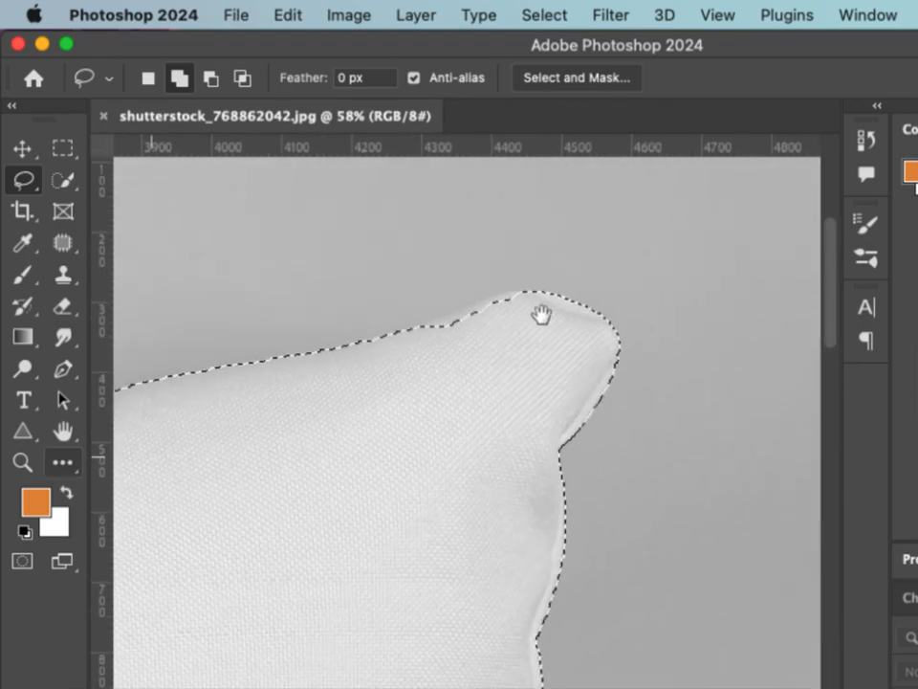
pyautogui.scroll(3, 472, 303)
pyautogui.moveTo(549, 283)
pyautogui.mouseDown()
pyautogui.moveTo(364, 361)
pyautogui.moveTo(449, 394)
pyautogui.mouseUp()
pyautogui.moveTo(640, 467); pyautogui.dragTo(411, 467)
pyautogui.moveTo(576, 454); pyautogui.dragTo(622, 162)
pyautogui.moveTo(617, 565); pyautogui.dragTo(523, 260)
pyautogui.moveTo(660, 351); pyautogui.dragTo(787, 332)
pyautogui.moveTo(224, 255); pyautogui.dragTo(707, 301)
pyautogui.moveTo(144, 269); pyautogui.dragTo(674, 290)
pyautogui.moveTo(529, 448); pyautogui.dragTo(660, 408)
pyautogui.moveTo(588, 301)
pyautogui.mouseDown()
pyautogui.moveTo(596, 312)
pyautogui.moveTo(583, 332)
pyautogui.moveTo(529, 355)
pyautogui.moveTo(392, 375)
pyautogui.moveTo(445, 315)
pyautogui.moveTo(600, 306)
pyautogui.moveTo(420, 316)
pyautogui.mouseUp()
pyautogui.moveTo(522, 295); pyautogui.dragTo(371, 307)
pyautogui.moveTo(558, 325); pyautogui.dragTo(475, 373)
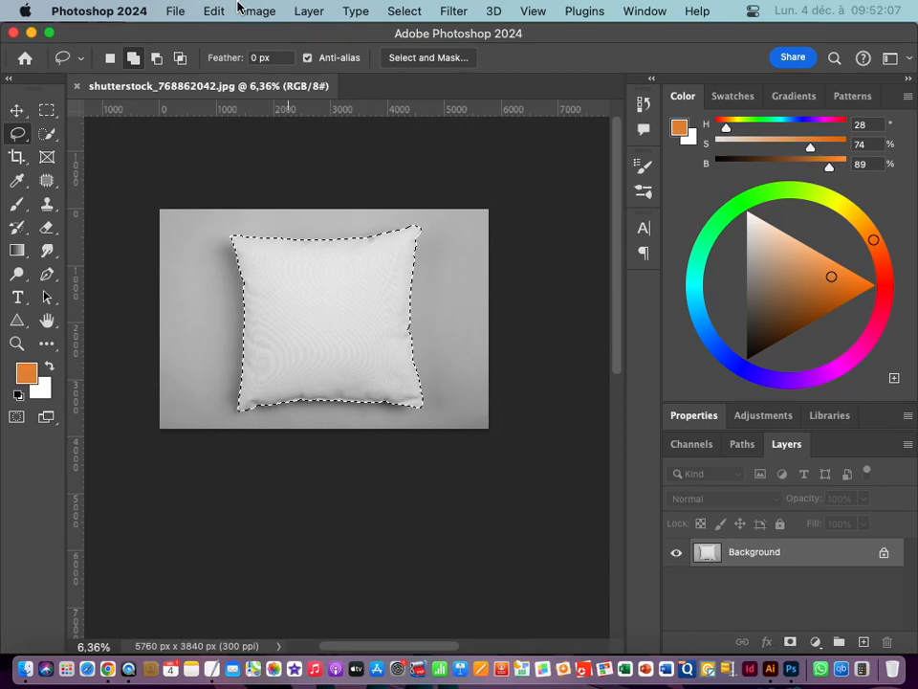
# Step: Create a new layer from the selected cushion with Layer Via Copy
pyautogui.click(307, 13)
pyautogui.moveTo(322, 42)
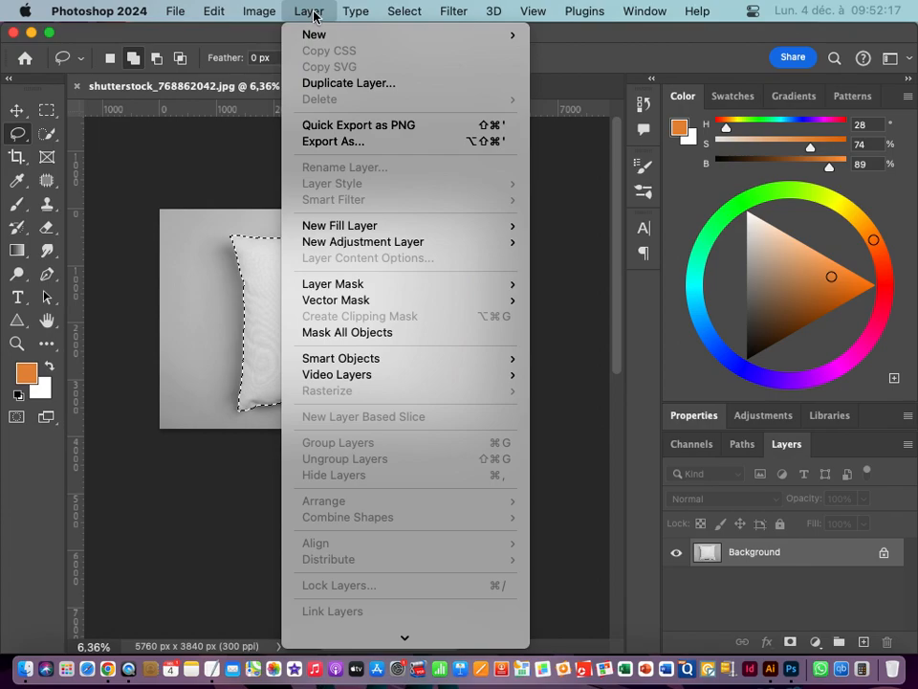
pyautogui.moveTo(322, 35)
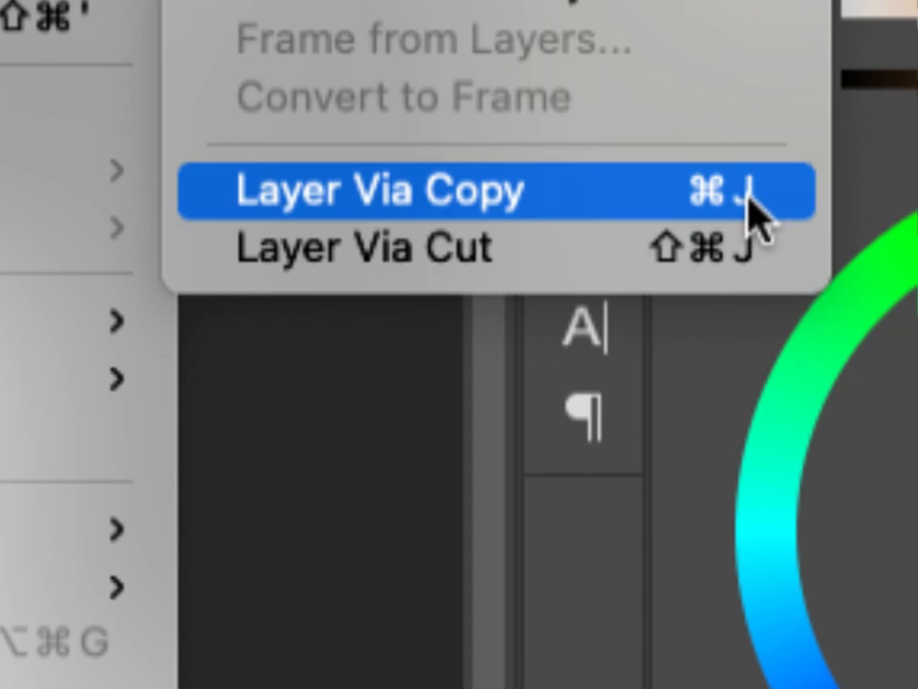
pyautogui.click(475, 204)
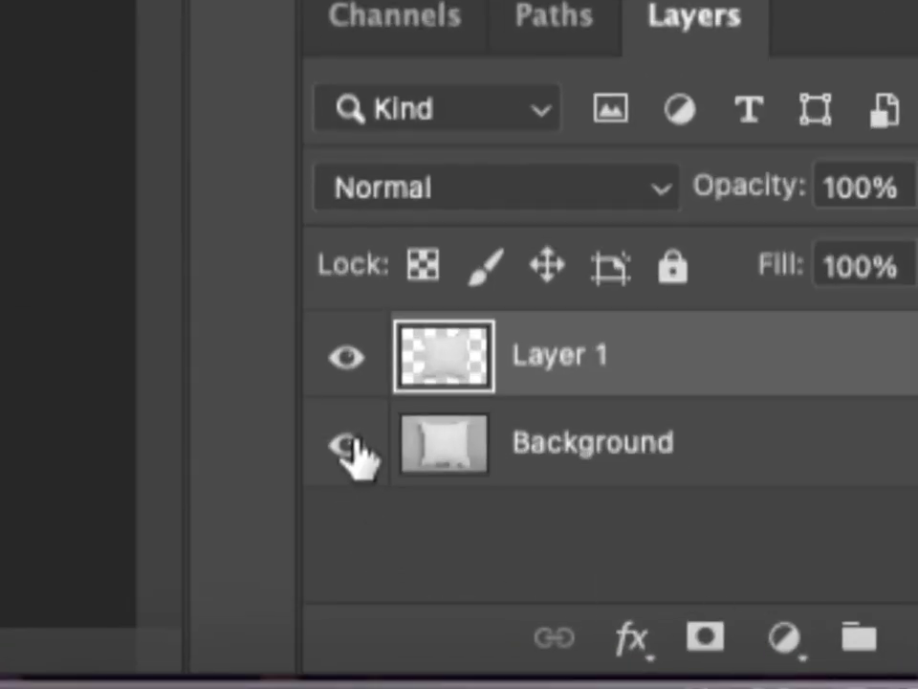
# Step: Check the cushion cut-out by hiding and showing the Background layer
pyautogui.click(348, 446)
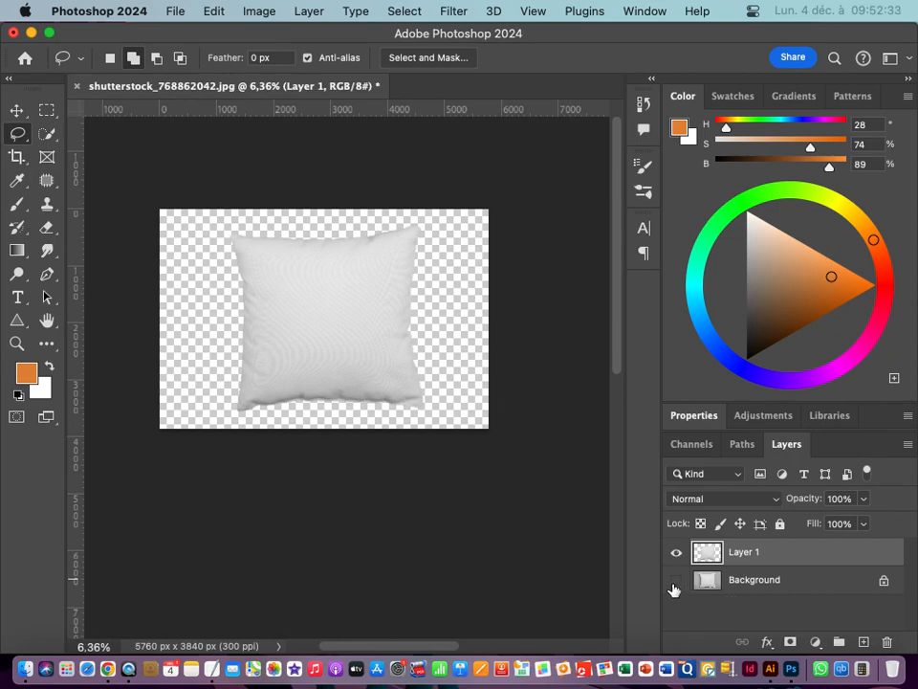
pyautogui.click(675, 582)
pyautogui.click(676, 583)
pyautogui.click(676, 583)
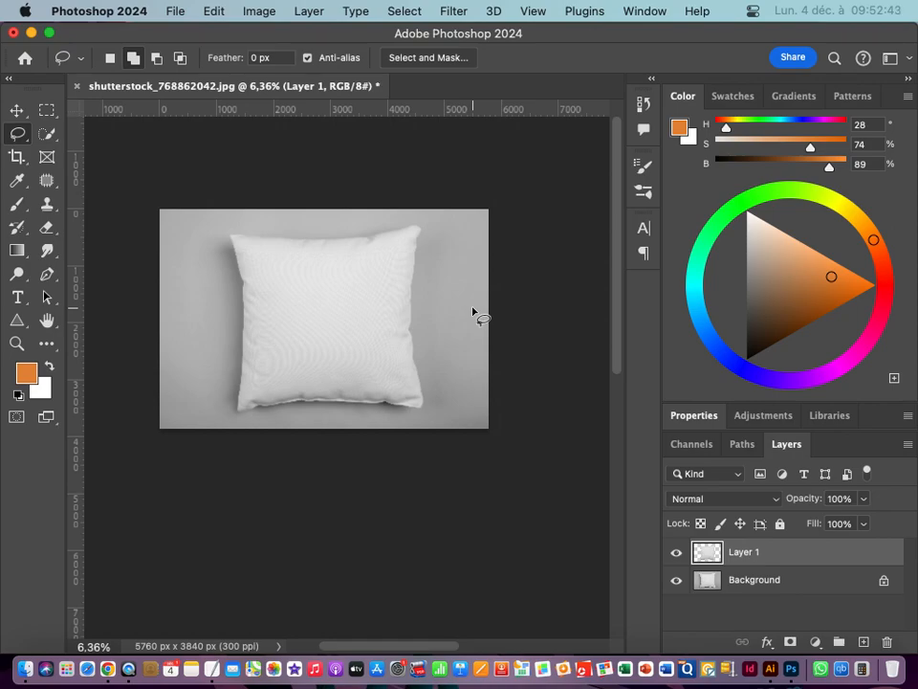
# Step: Switch to Illustrator and copy the uppermost large rectangle filled with the concentric-triangle pattern
pyautogui.press('super+Tab')
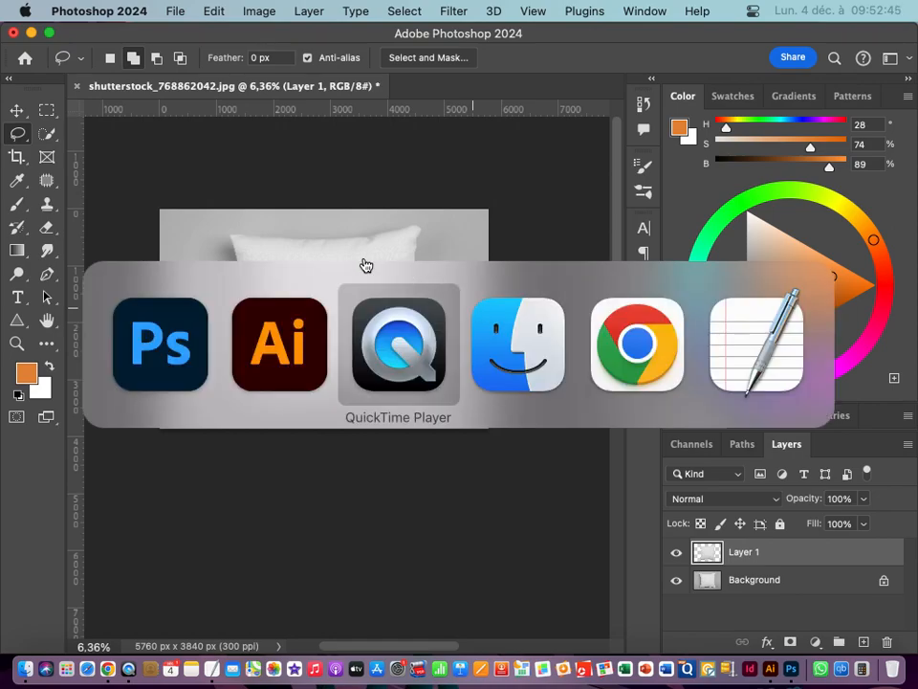
pyautogui.click(250, 352)
pyautogui.hscroll(-5, 328, 297)
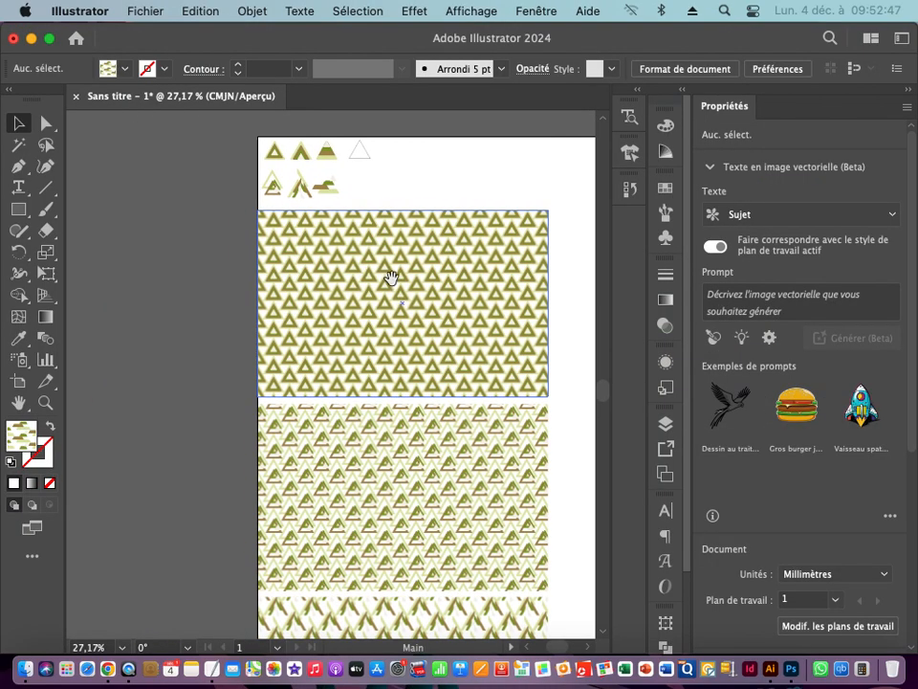
pyautogui.click(361, 262)
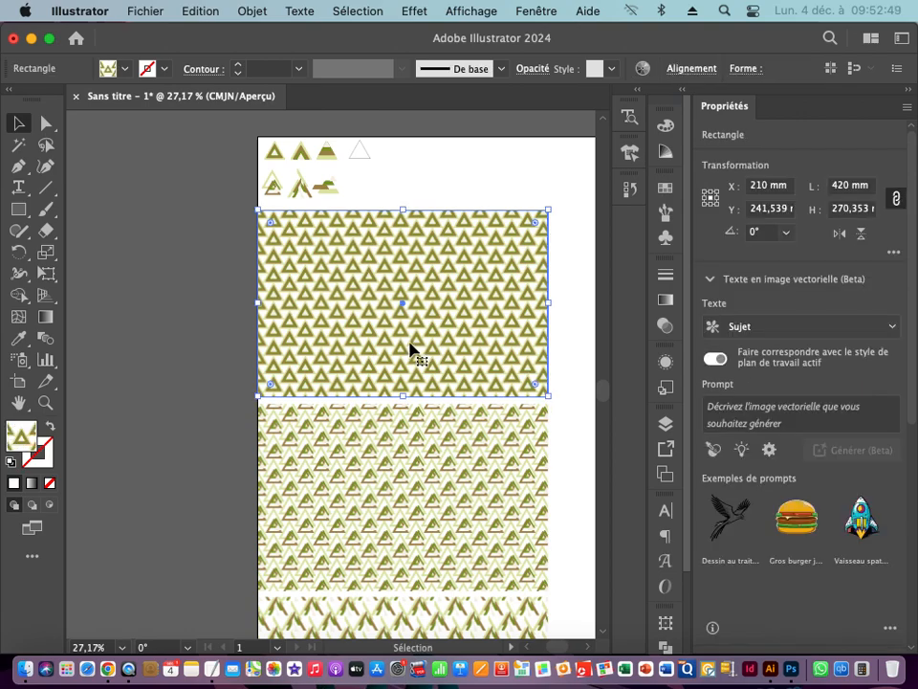
pyautogui.click(200, 10)
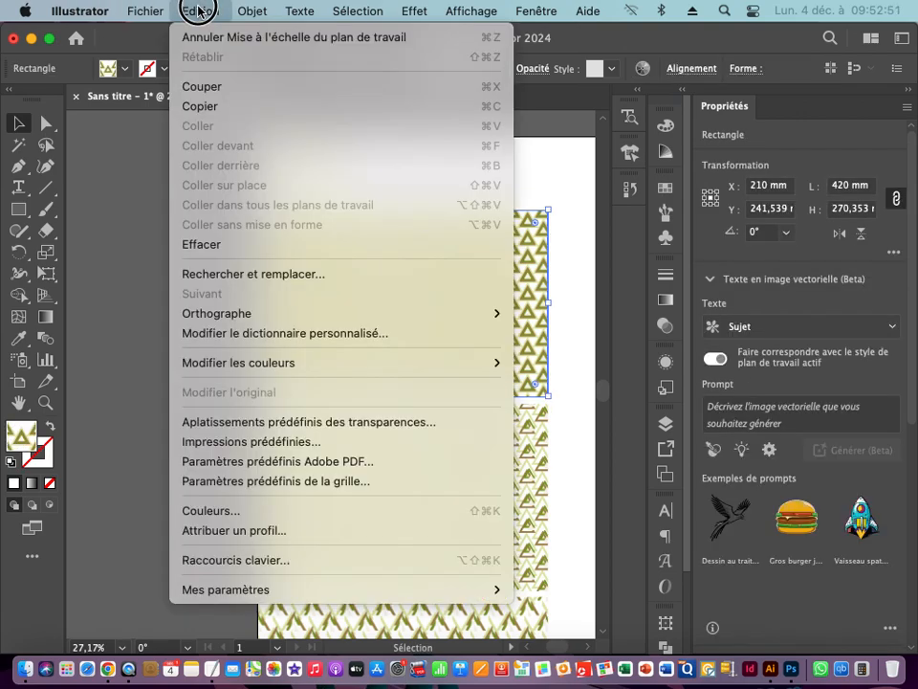
pyautogui.click(208, 111)
# Step: Switch back to Photoshop, make the Background layer active and hide Layer 1
pyautogui.press('super+Tab')
pyautogui.click(287, 314)
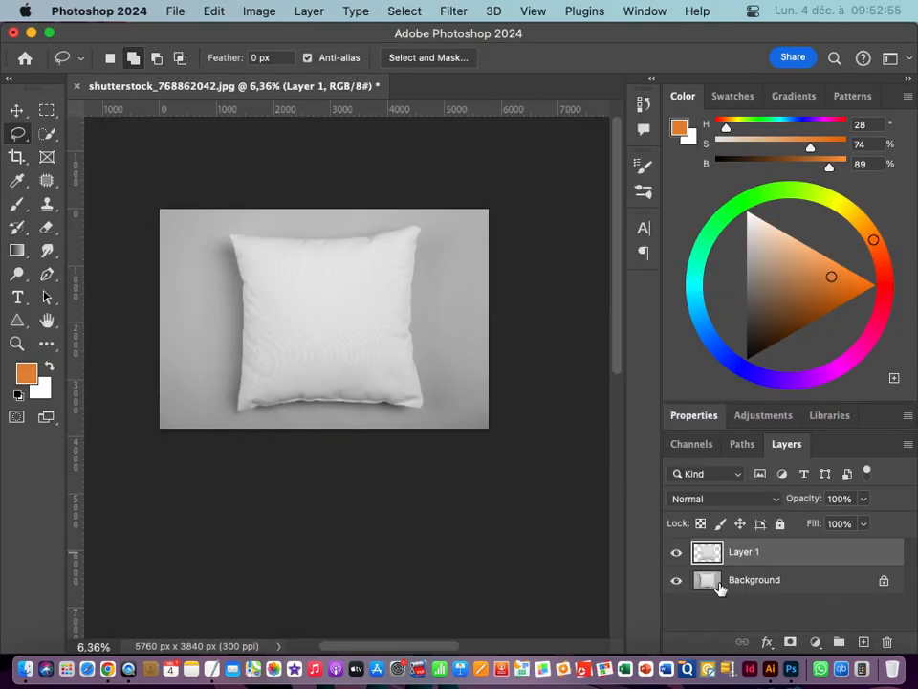
pyautogui.click(786, 581)
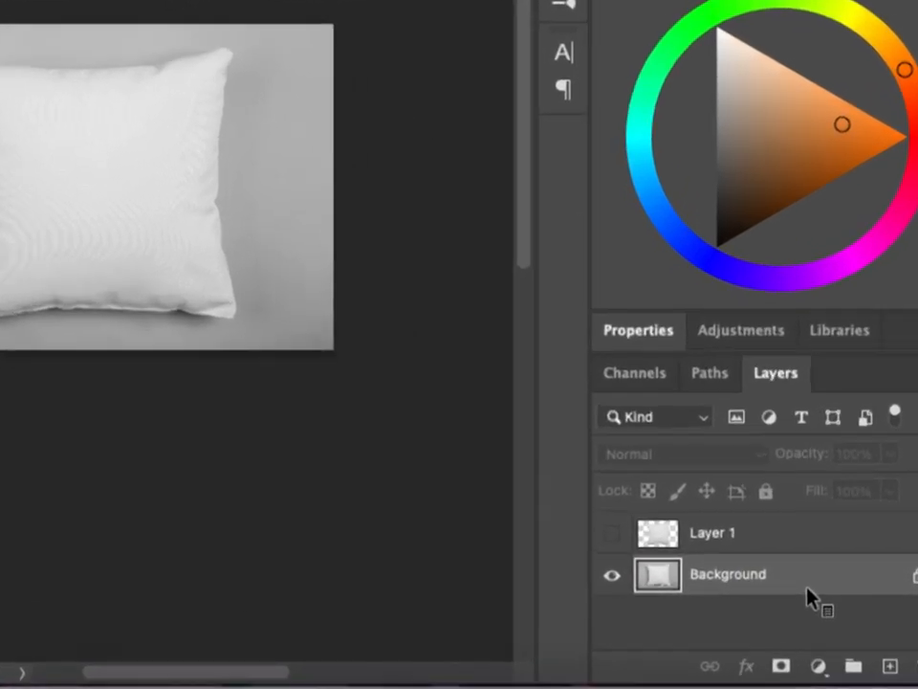
pyautogui.click(677, 552)
pyautogui.click(604, 536)
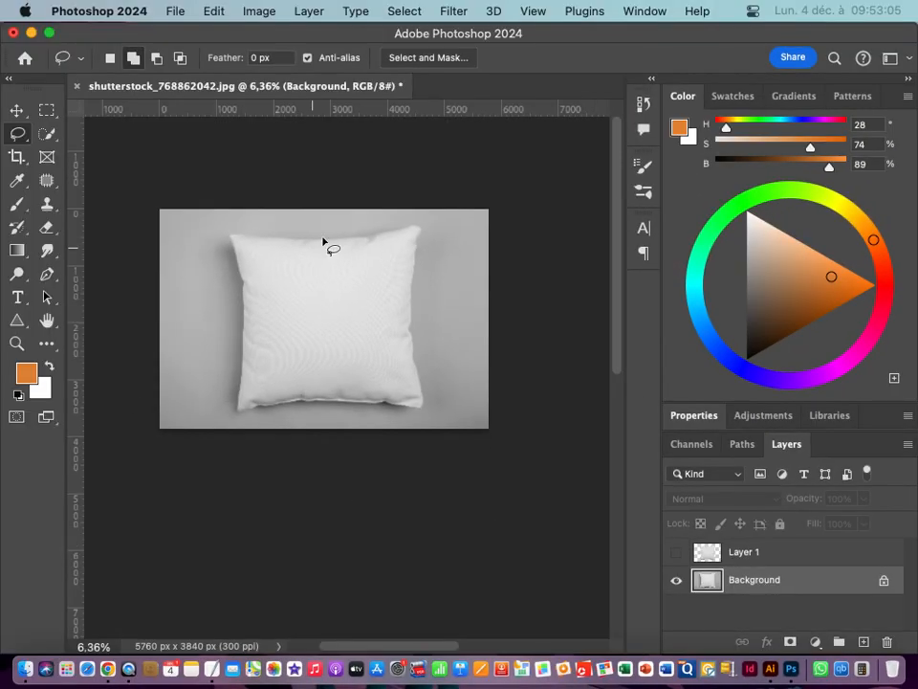
# Step: Paste the copied pattern as a Smart Object and scale it to about 180% so it covers the whole photo
pyautogui.click(226, 11)
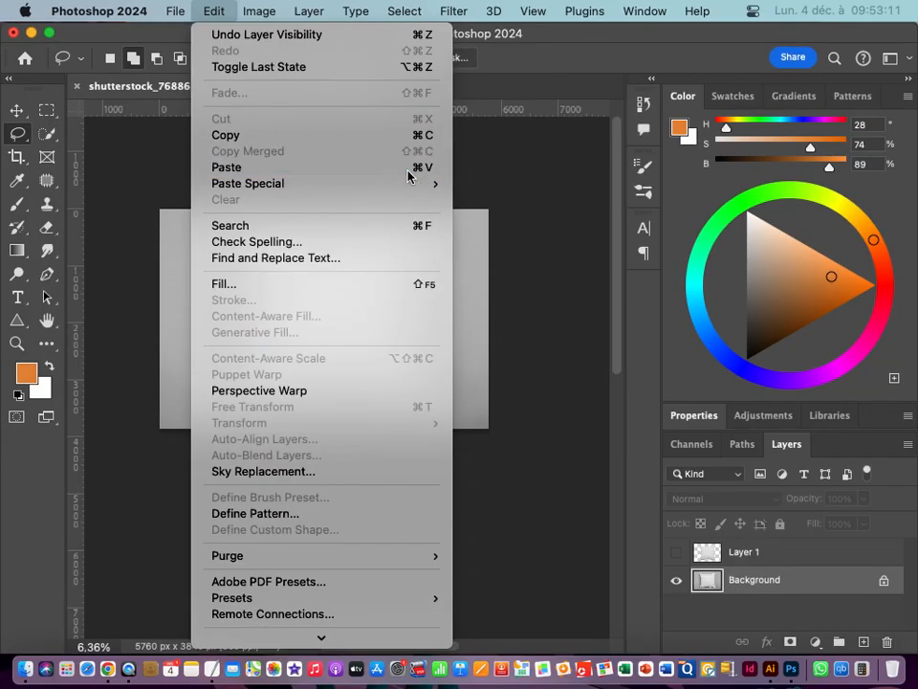
pyautogui.click(410, 170)
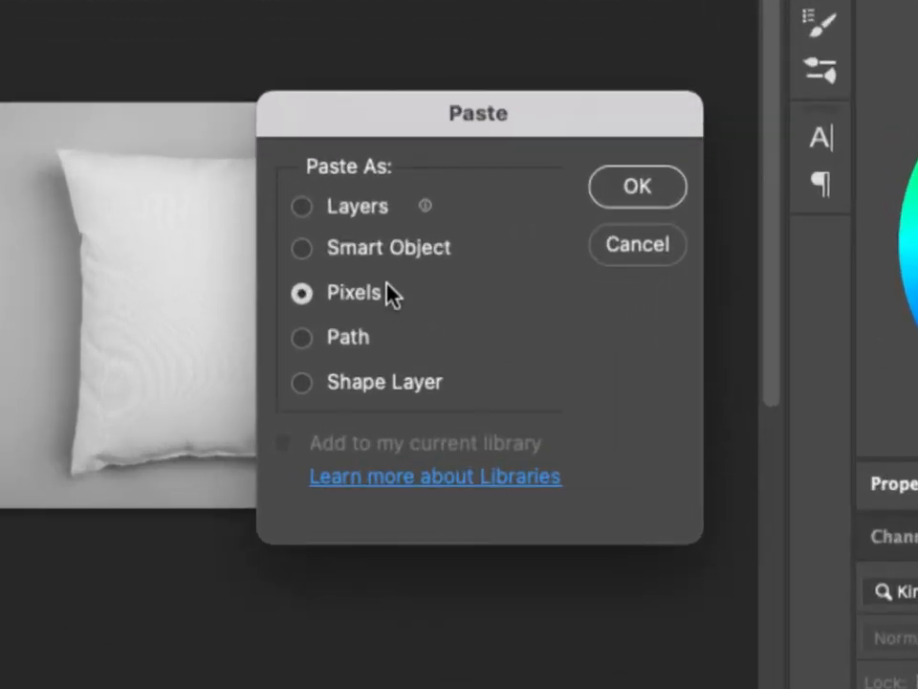
pyautogui.click(372, 254)
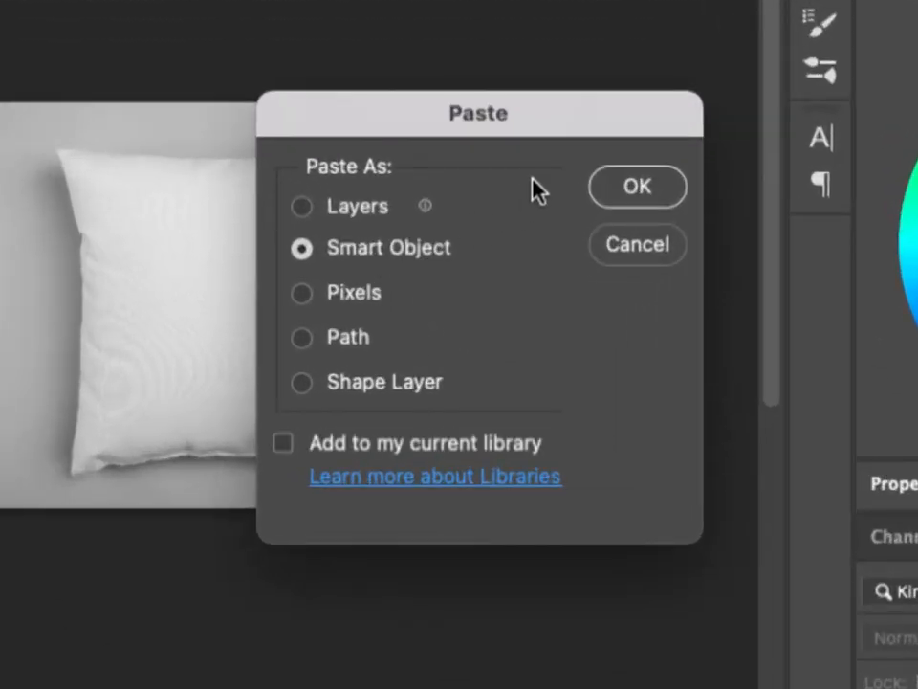
pyautogui.click(633, 191)
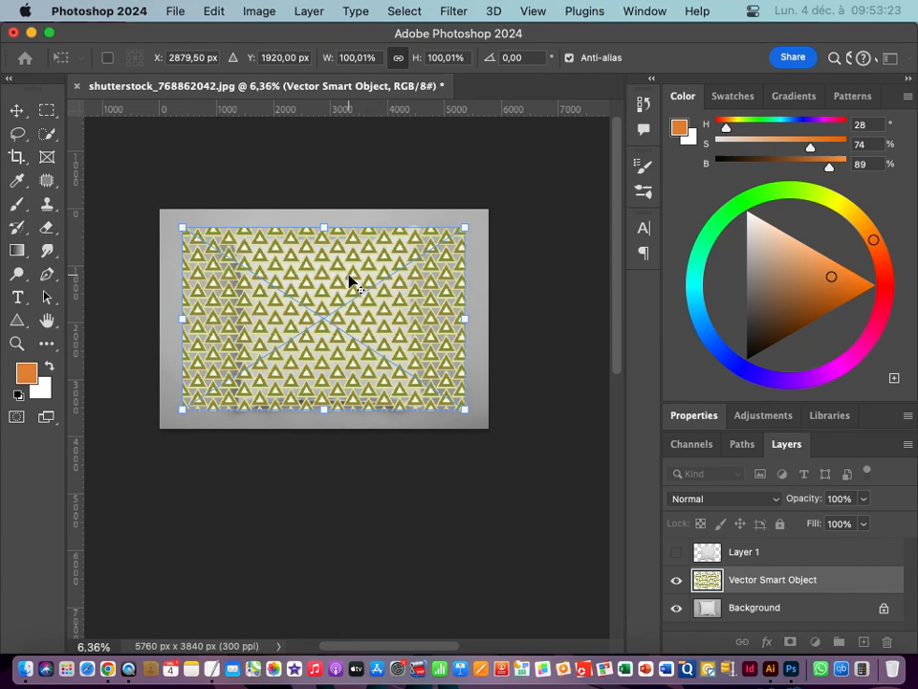
pyautogui.moveTo(325, 227); pyautogui.dragTo(310, 161)
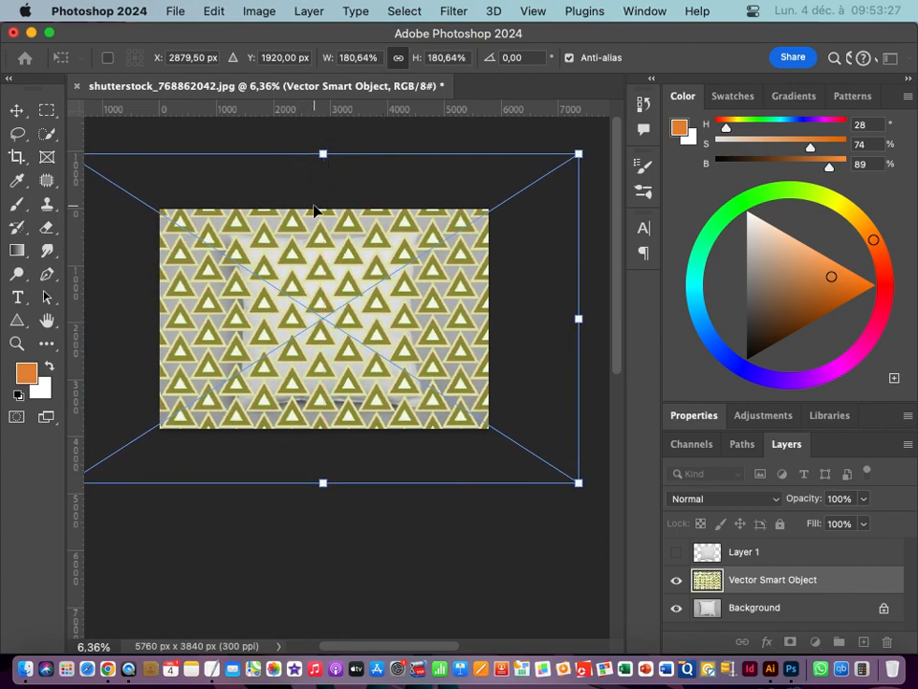
pyautogui.press('Return')
# Step: Load the cushion outline of Layer 1 as a selection, keeping the Vector Smart Object layer active
pyautogui.press('l')
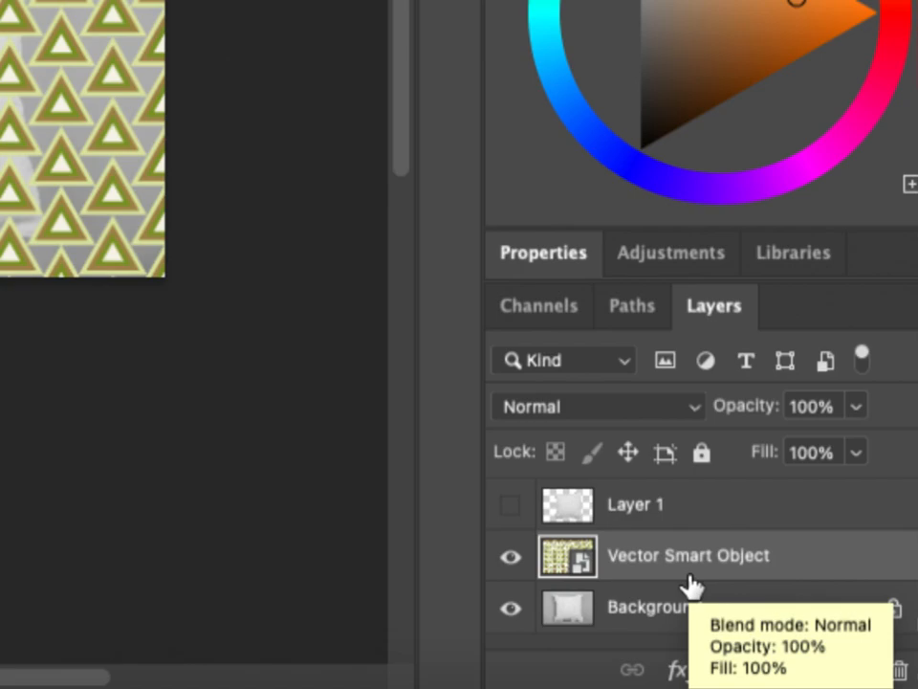
pyautogui.moveTo(585, 523)
pyautogui.mouseDown()
pyautogui.moveTo(561, 513)
pyautogui.moveTo(574, 513)
pyautogui.mouseUp()
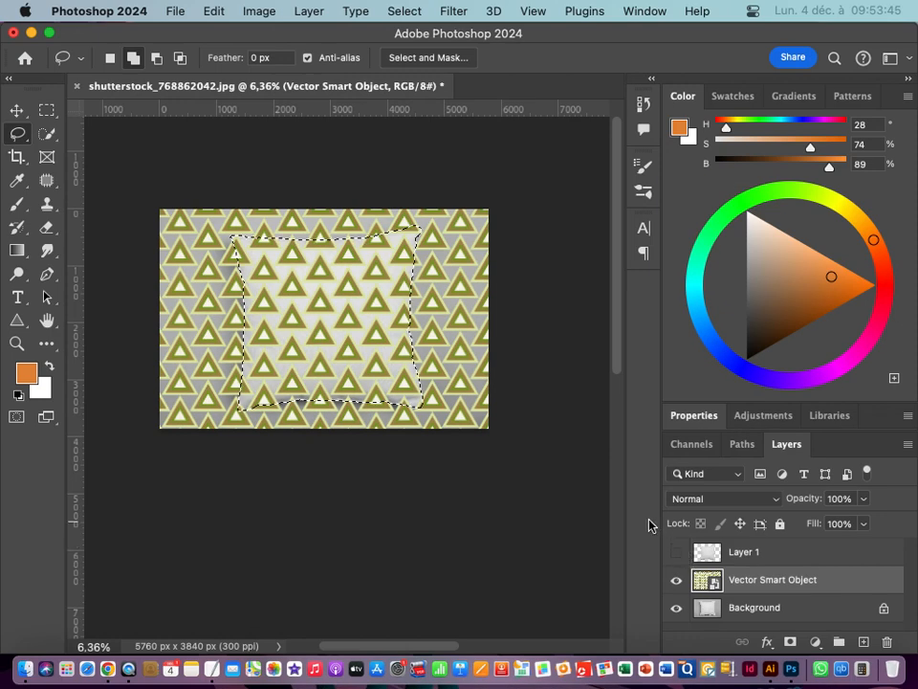
# Step: Mask the Vector Smart Object layer with the active selection so the pattern shows only on the cushion
pyautogui.moveTo(252, 352); pyautogui.dragTo(365, 336)
pyautogui.moveTo(204, 308); pyautogui.dragTo(349, 346)
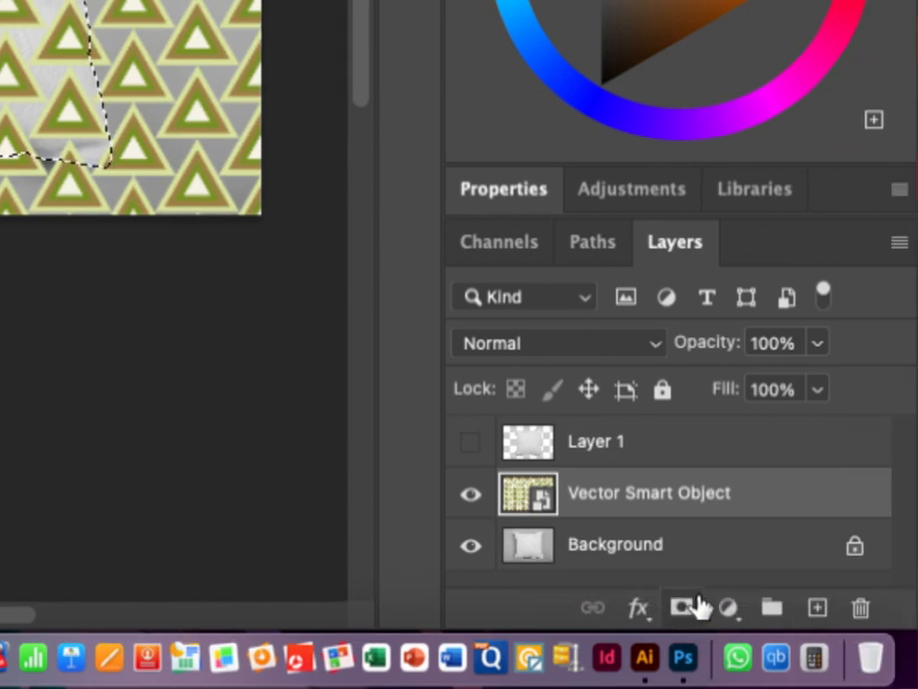
pyautogui.click(681, 610)
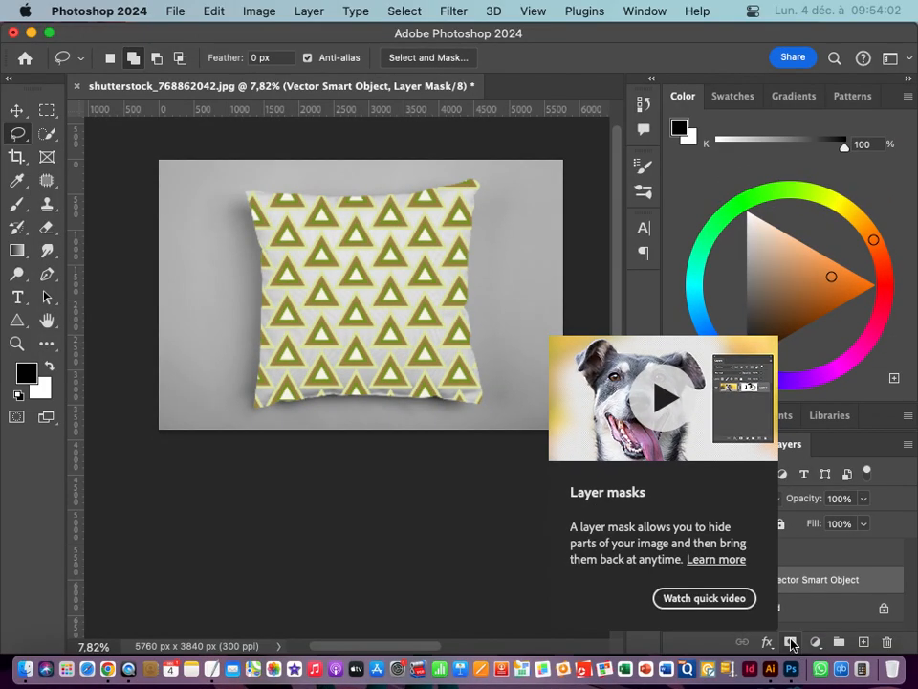
pyautogui.moveTo(350, 249); pyautogui.dragTo(400, 262)
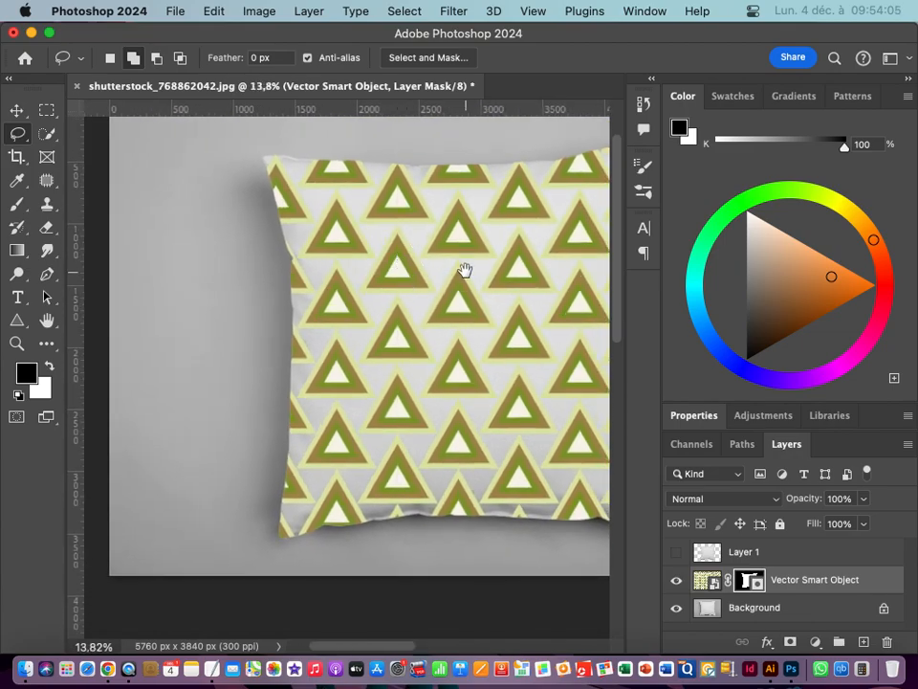
pyautogui.moveTo(467, 269); pyautogui.dragTo(364, 242)
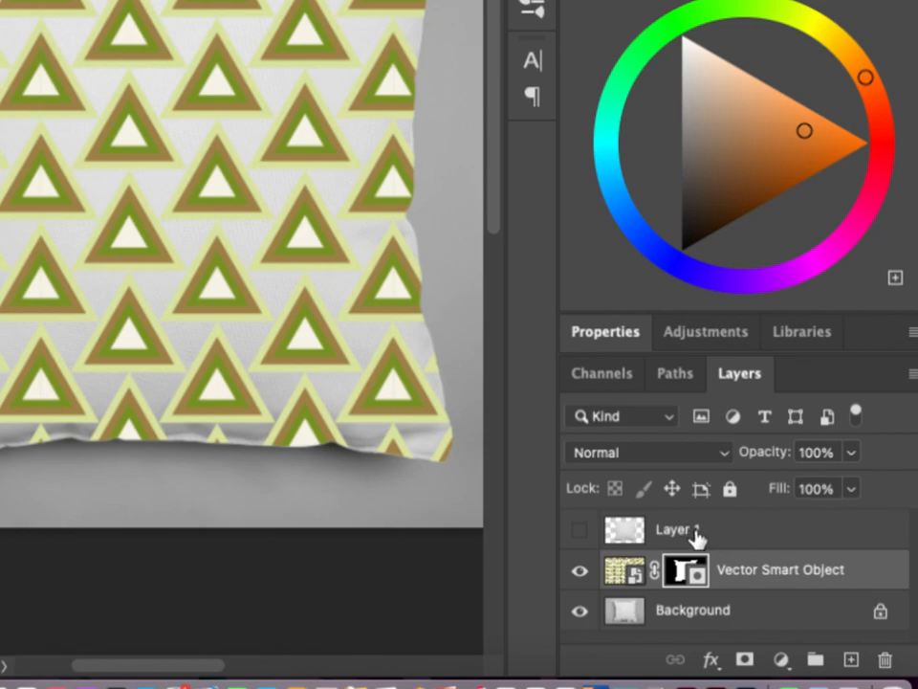
# Step: Make Layer 1 active and visible, and set its blend mode to Multiply
pyautogui.click(693, 534)
pyautogui.click(580, 532)
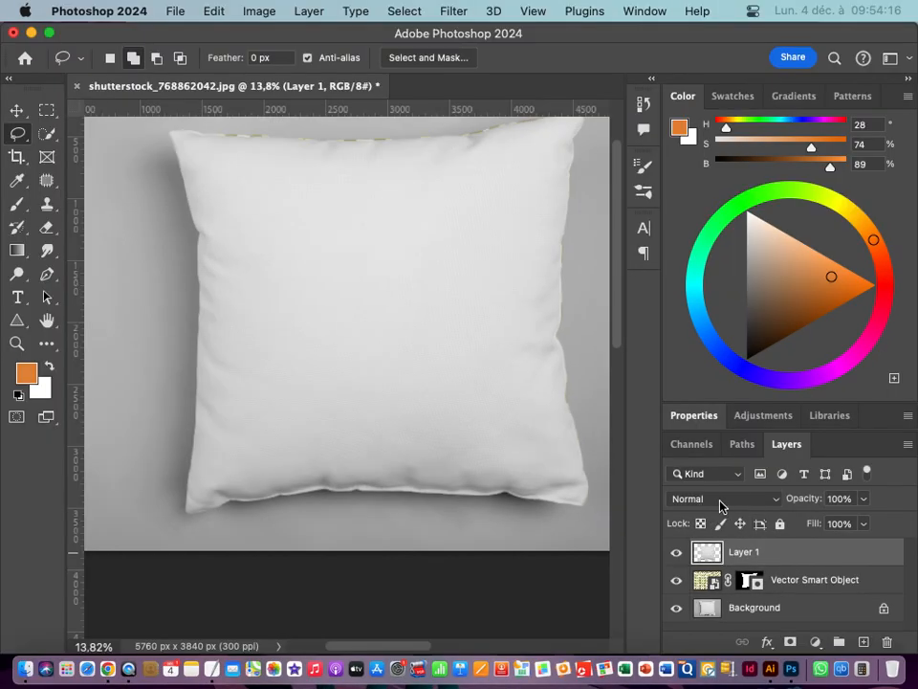
pyautogui.click(606, 403)
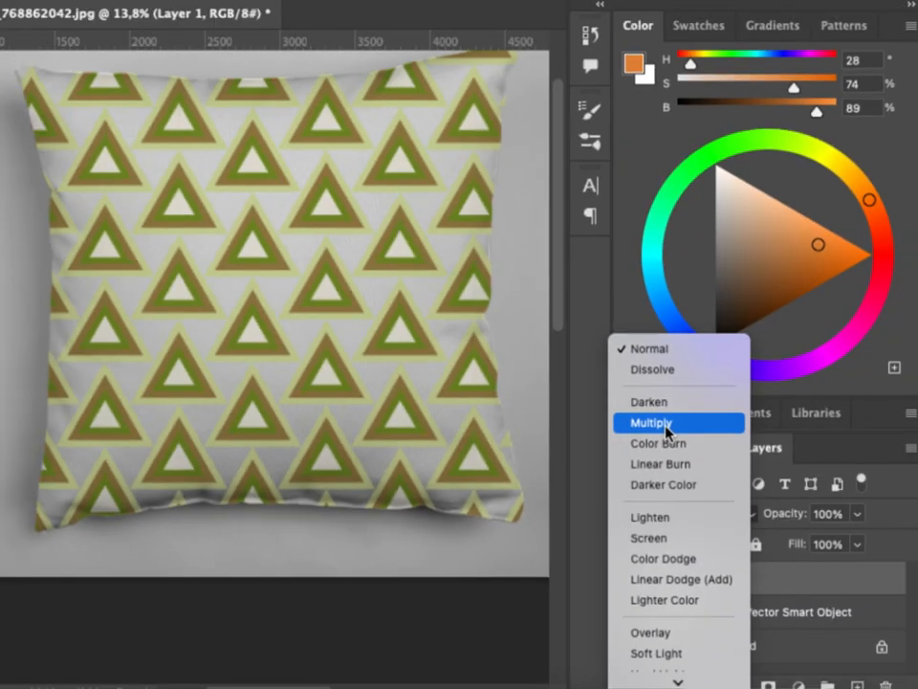
pyautogui.click(668, 427)
pyautogui.scroll(10, 296, 257)
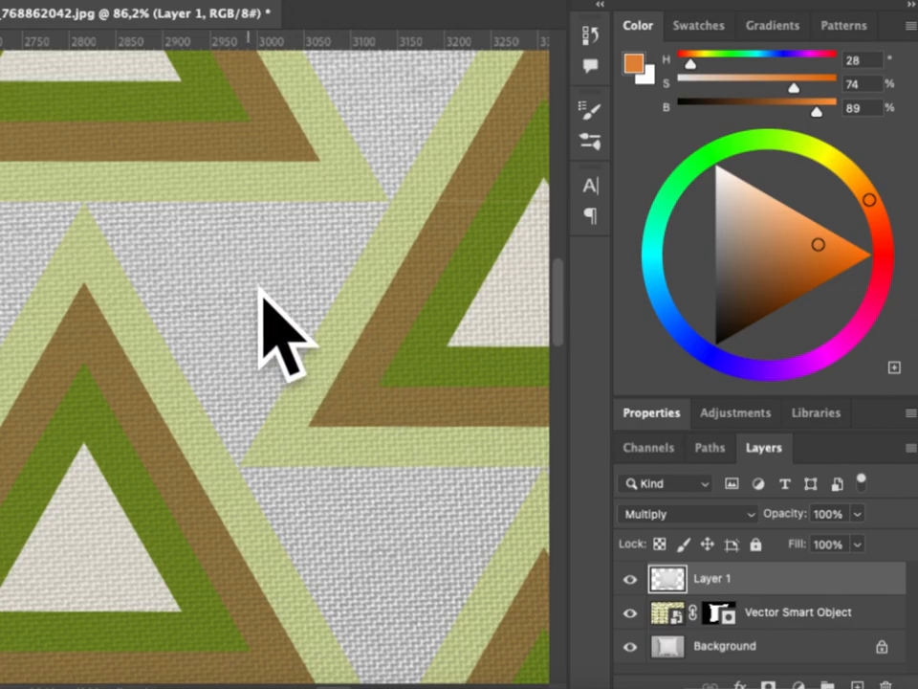
pyautogui.scroll(-1, 342, 336)
pyautogui.scroll(-10, 343, 336)
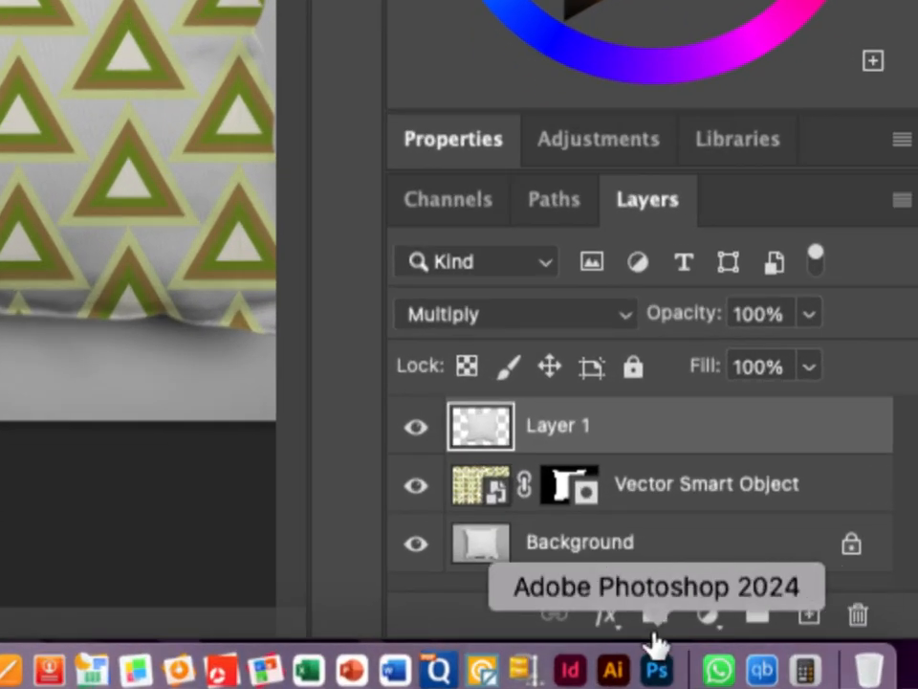
# Step: Add a Brightness/Contrast adjustment layer above Layer 1 with Brightness 49 and Contrast 13
pyautogui.click(708, 615)
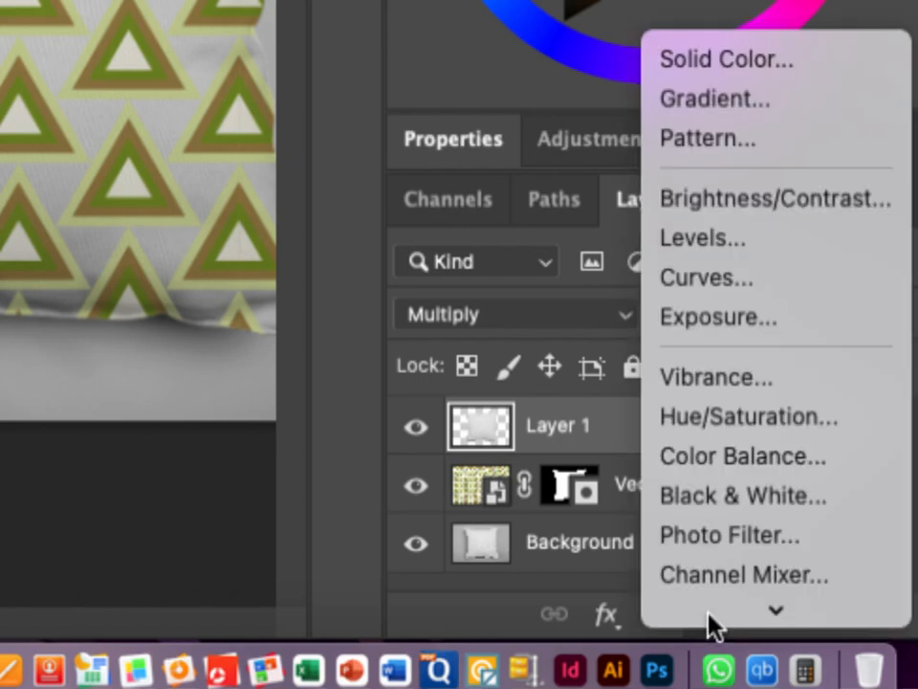
pyautogui.click(755, 201)
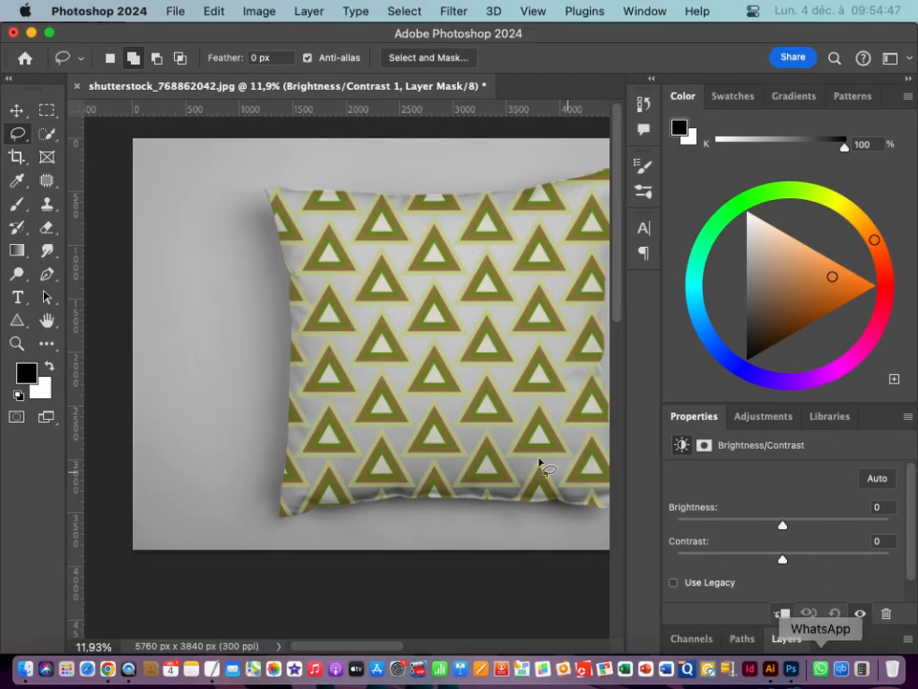
pyautogui.moveTo(188, 263); pyautogui.dragTo(300, 259)
pyautogui.moveTo(492, 426); pyautogui.dragTo(434, 363)
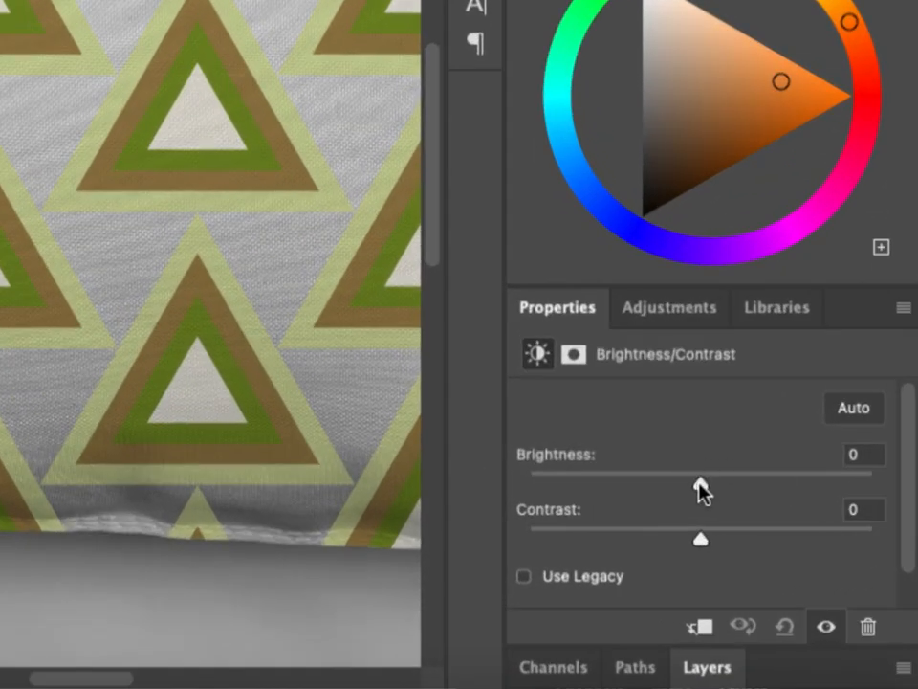
pyautogui.moveTo(697, 480); pyautogui.dragTo(756, 483)
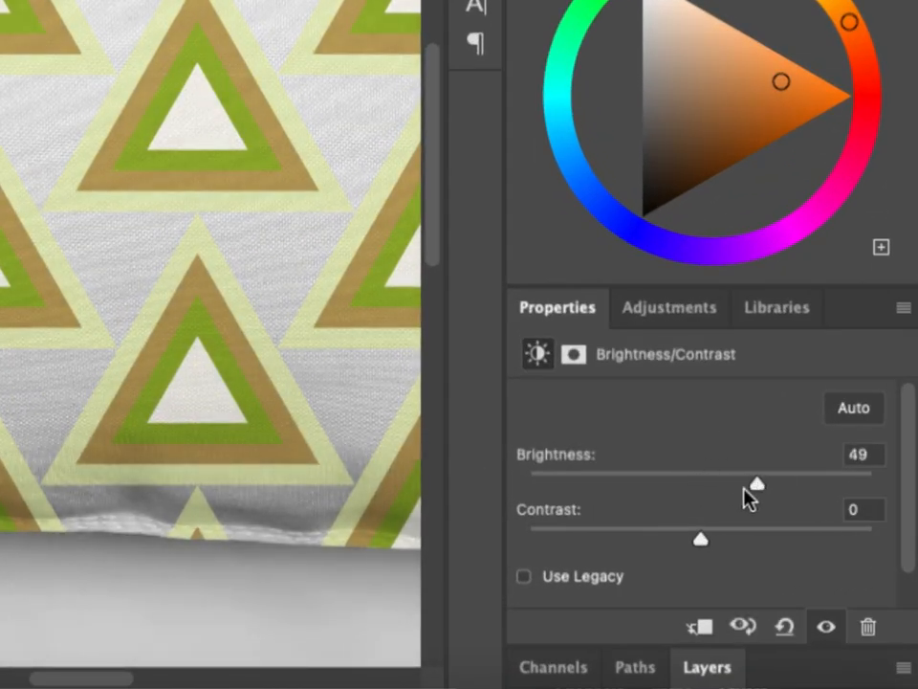
pyautogui.moveTo(702, 537); pyautogui.dragTo(724, 537)
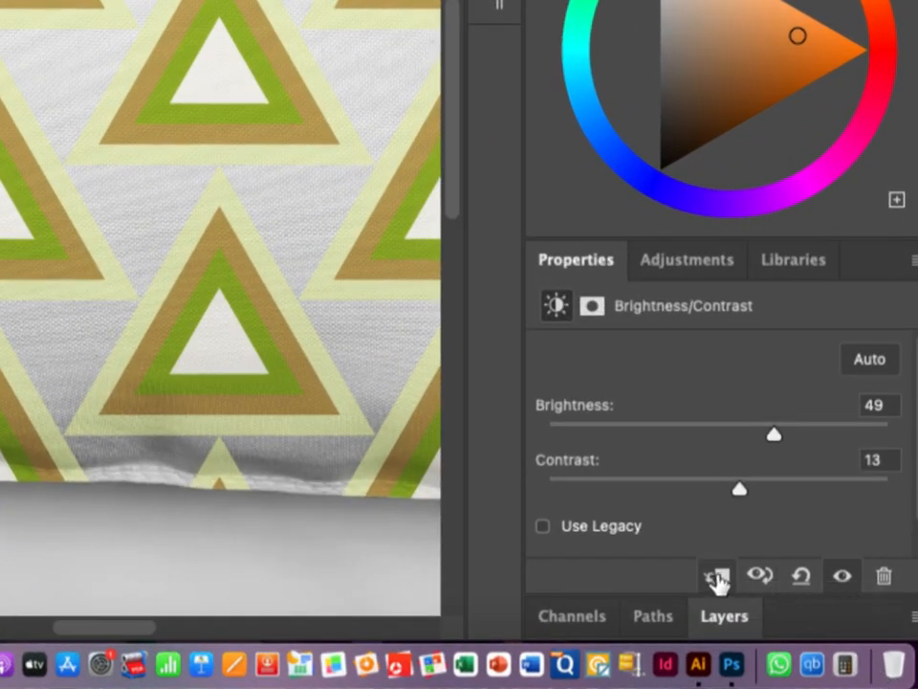
# Step: Clip the Brightness/Contrast adjustment to Layer 1 and bring the whole cushion back into view
pyautogui.click(718, 579)
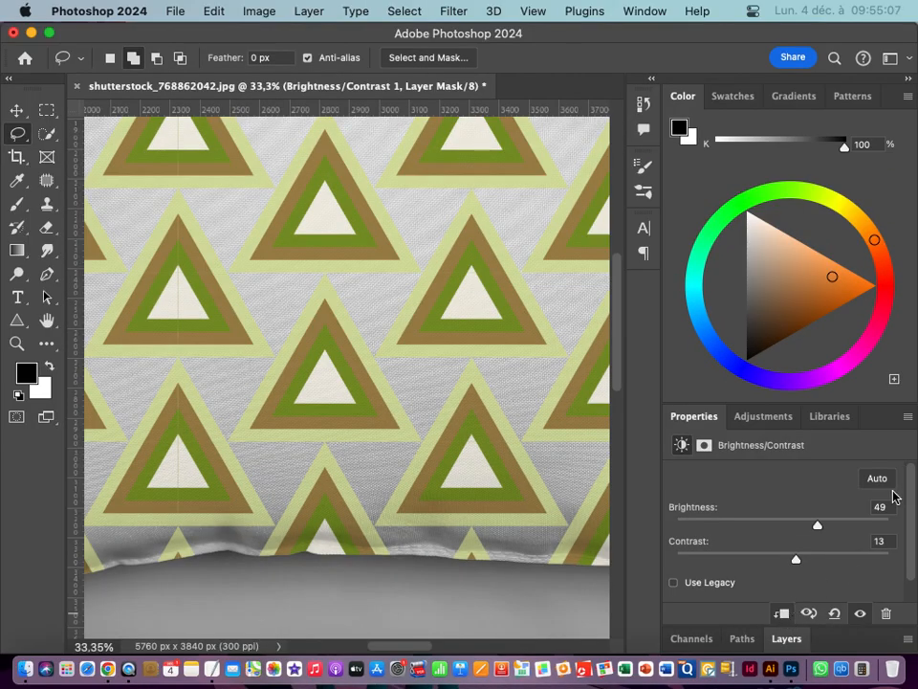
pyautogui.click(787, 638)
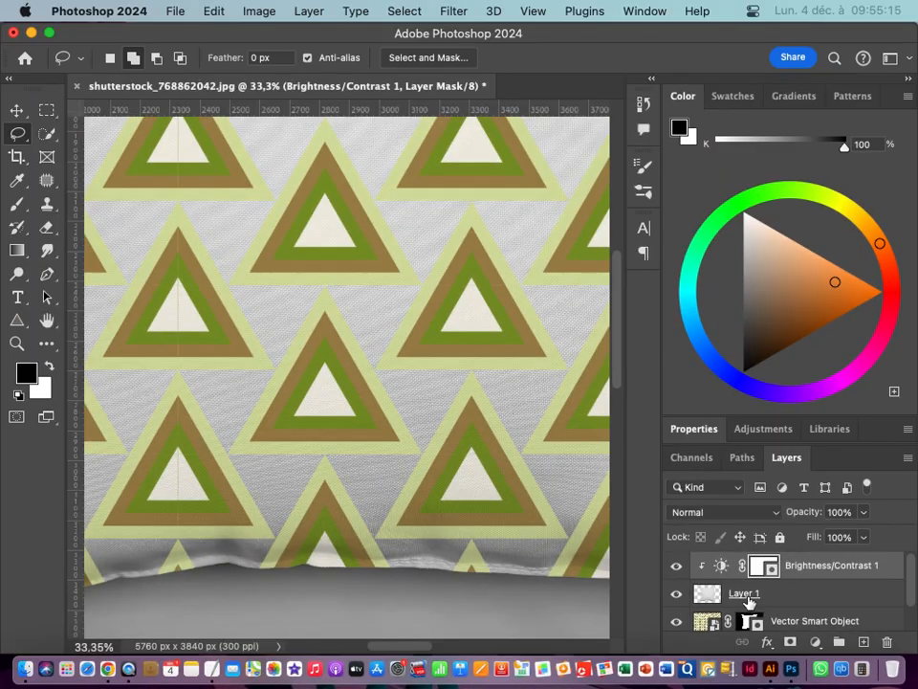
pyautogui.click(355, 363)
pyautogui.press('super+0')
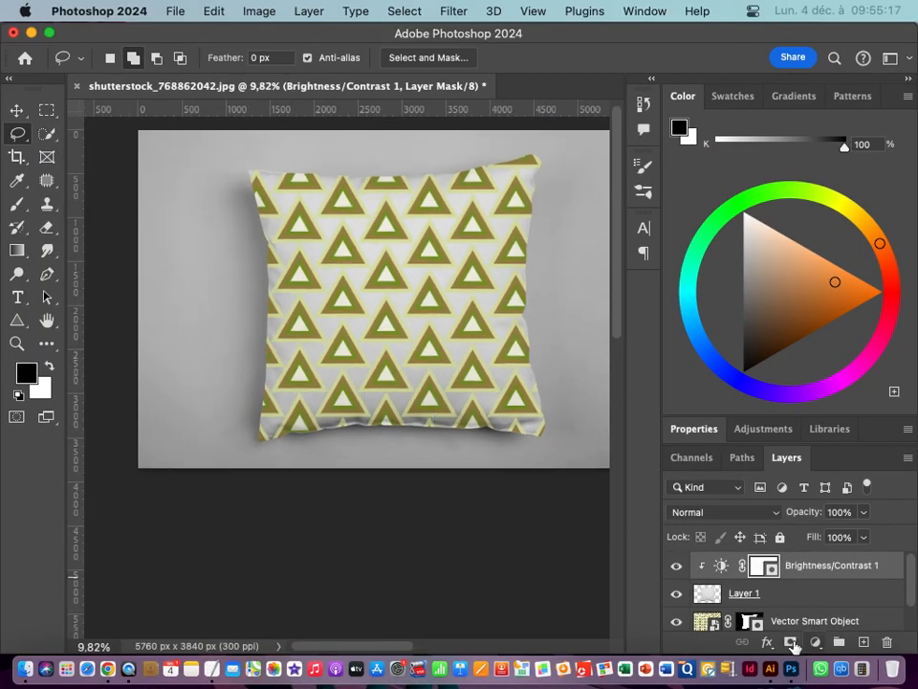
# Step: Load the cushion outline of Layer 1 as a selection and copy its content merged from all visible layers
pyautogui.moveTo(912, 574)
pyautogui.mouseDown()
pyautogui.moveTo(914, 638)
pyautogui.moveTo(913, 553)
pyautogui.mouseUp()
pyautogui.moveTo(704, 600); pyautogui.dragTo(723, 604)
pyautogui.keyDown('super'); pyautogui.click(708, 599); pyautogui.keyUp('super')
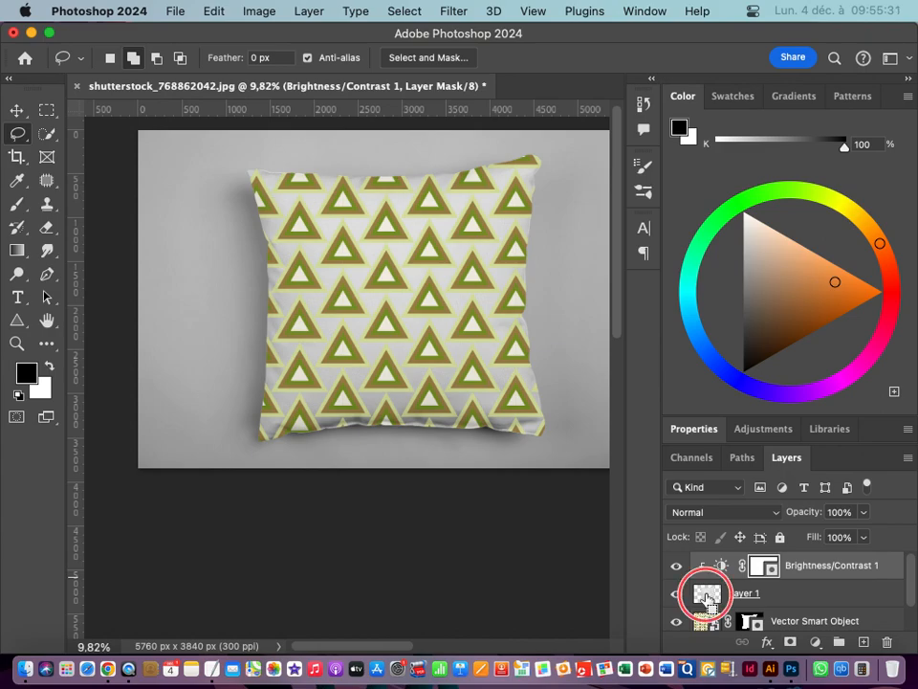
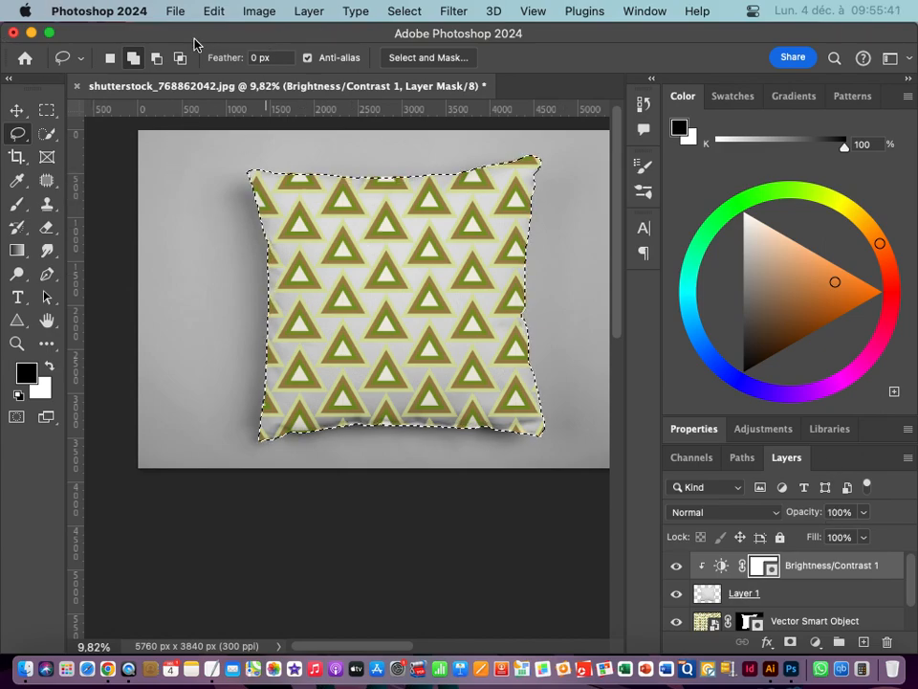
pyautogui.click(213, 13)
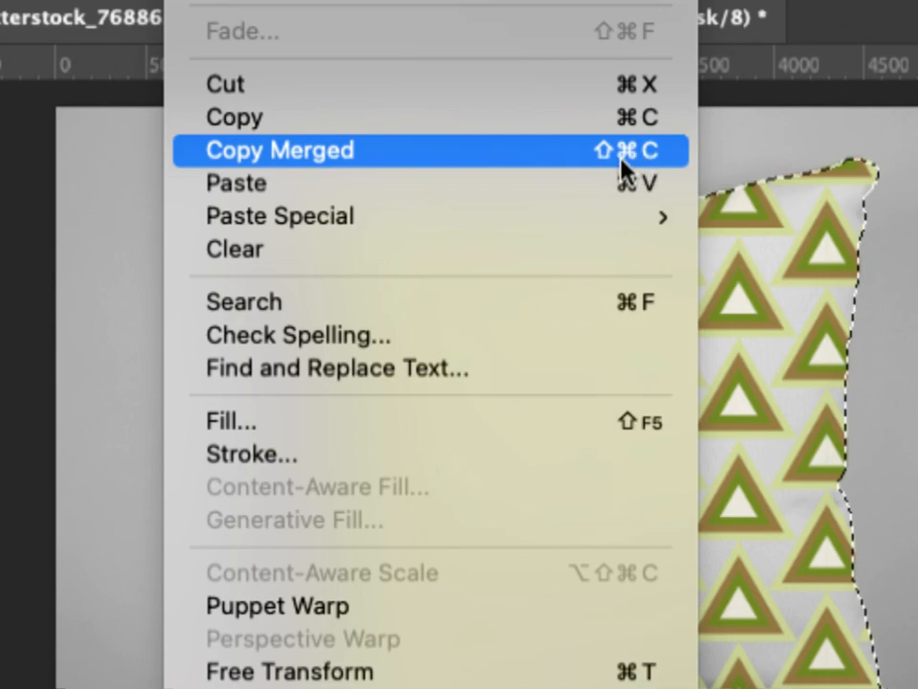
pyautogui.click(273, 153)
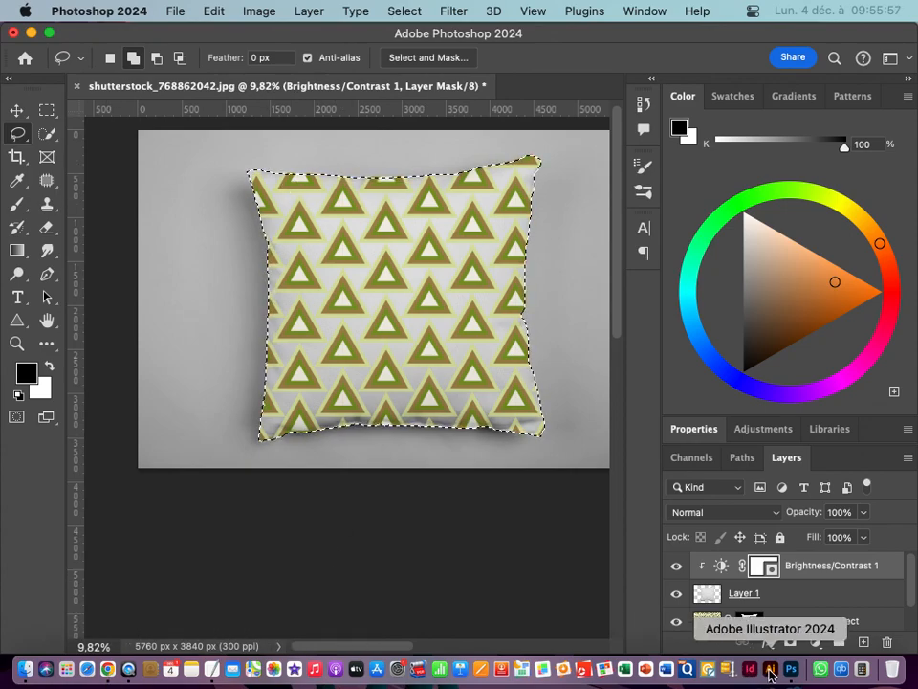
# Step: Switch to Illustrator, paste the merged cushion image and place it beside the uppermost pattern rectangle
pyautogui.click(770, 669)
pyautogui.click(376, 325)
pyautogui.hscroll(5, 344, 321)
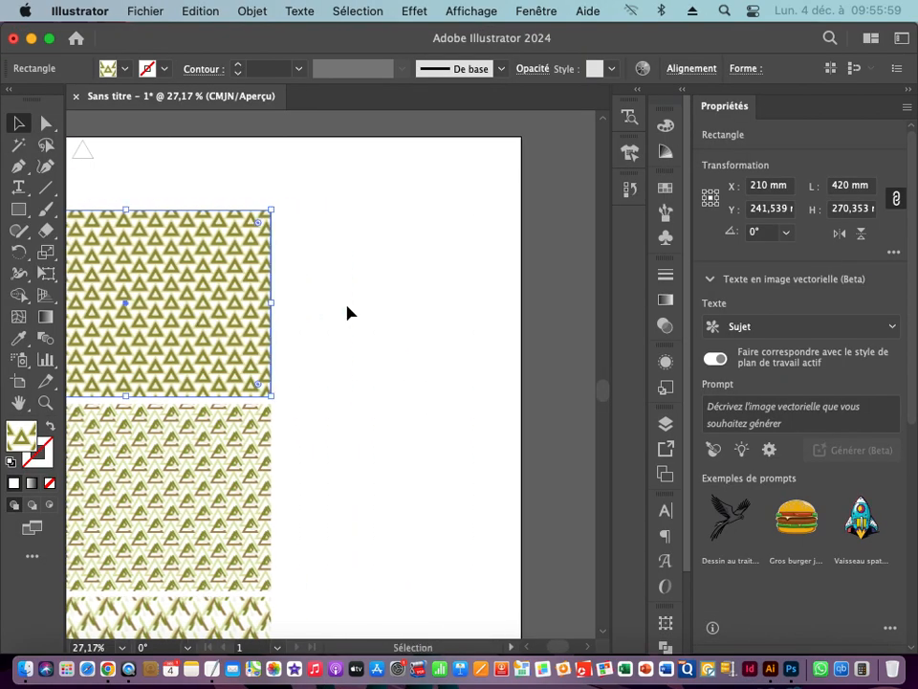
pyautogui.click(323, 290)
pyautogui.click(204, 14)
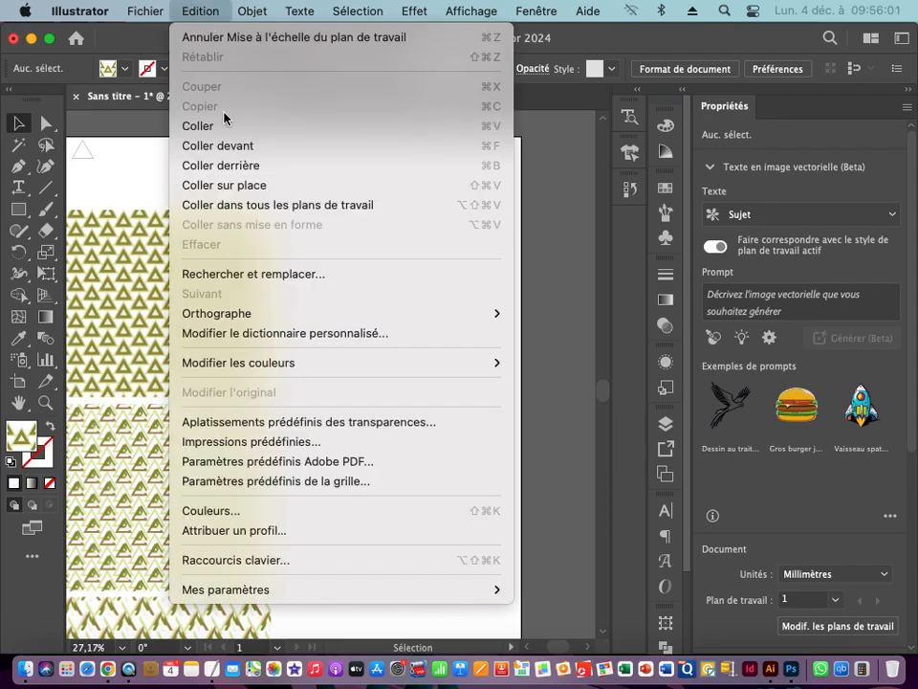
pyautogui.click(223, 127)
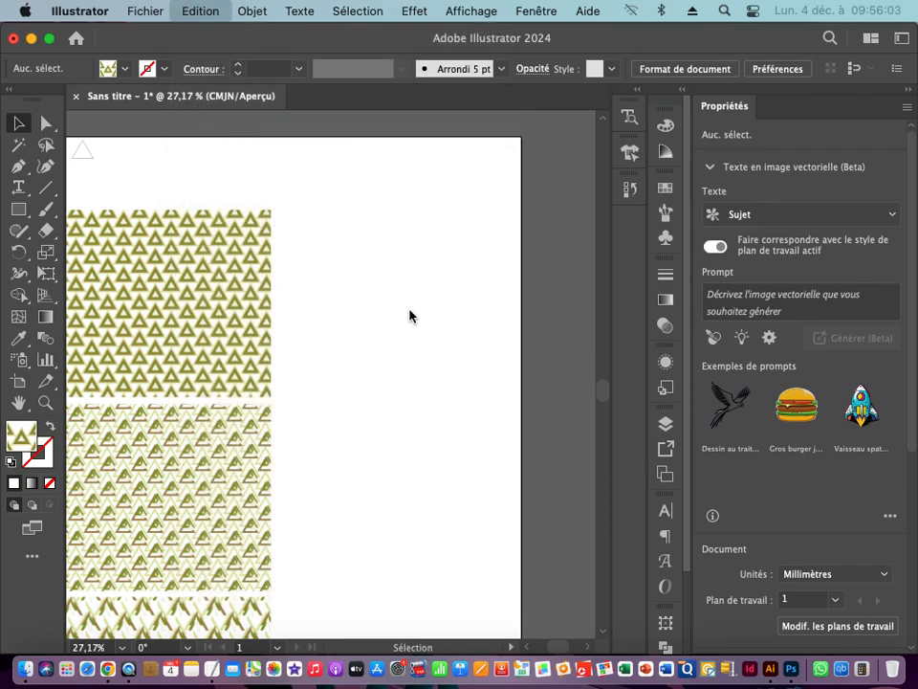
pyautogui.moveTo(310, 356); pyautogui.dragTo(372, 285)
pyautogui.scroll(-5, 371, 322)
pyautogui.hscroll(-2, 386, 307)
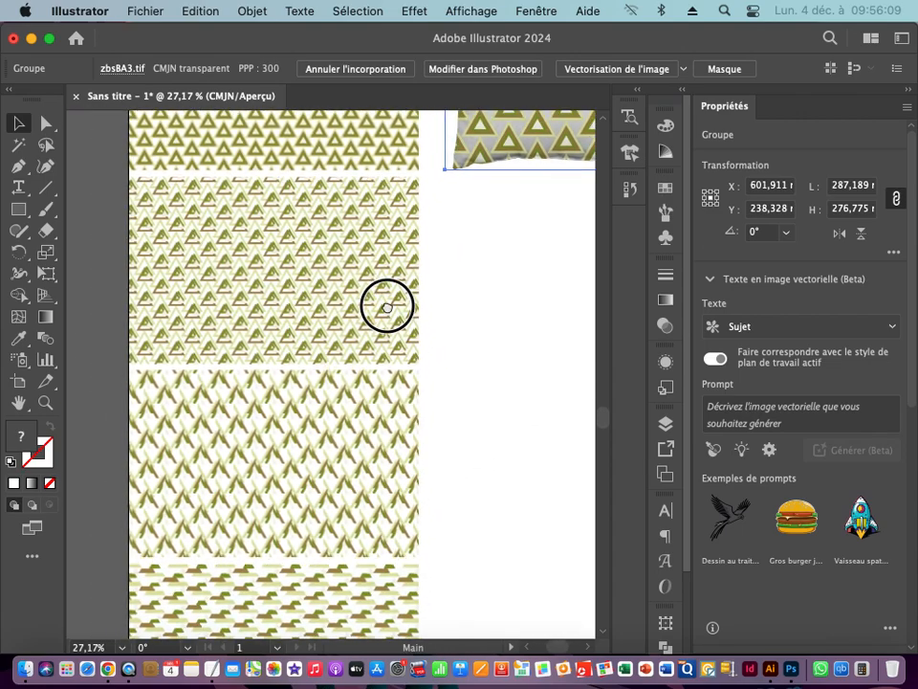
pyautogui.scroll(3, 387, 307)
pyautogui.hscroll(2, 349, 355)
pyautogui.click(353, 376)
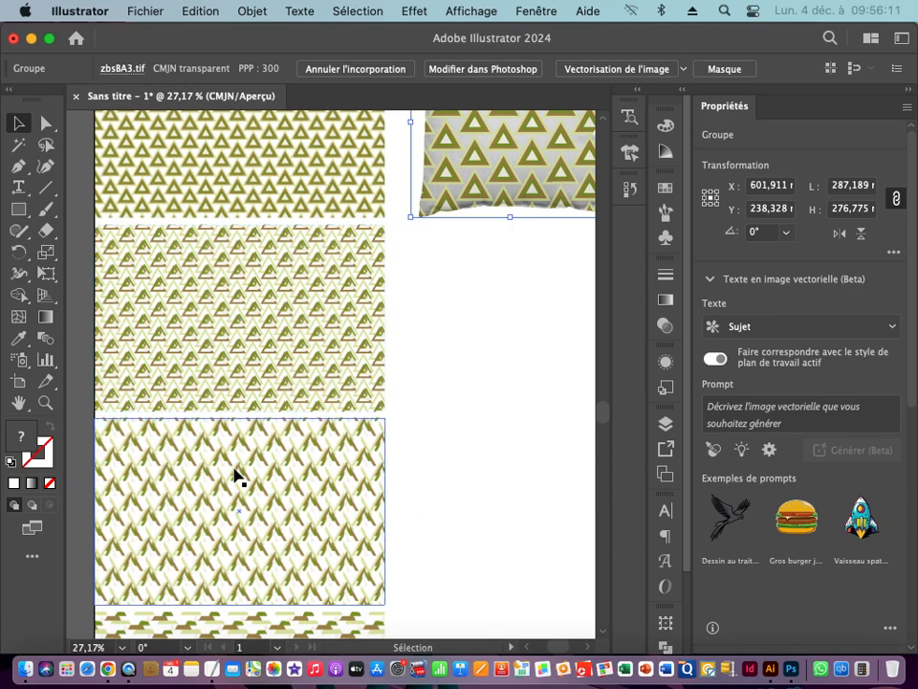
# Step: Switch to Photoshop and open the contents of the Vector Smart Object layer for editing in Illustrator
pyautogui.click(790, 675)
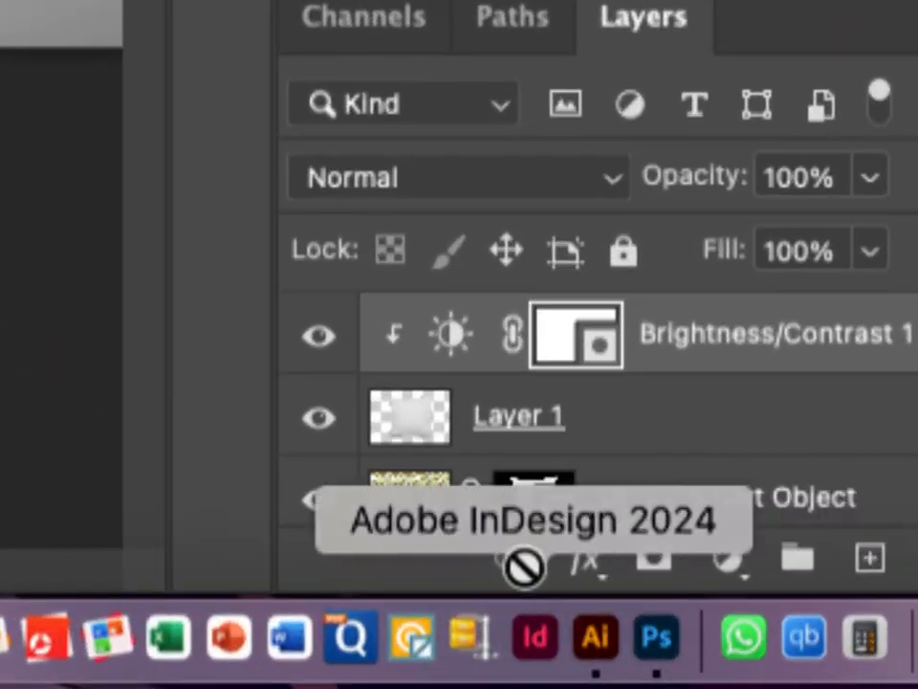
pyautogui.click(470, 497)
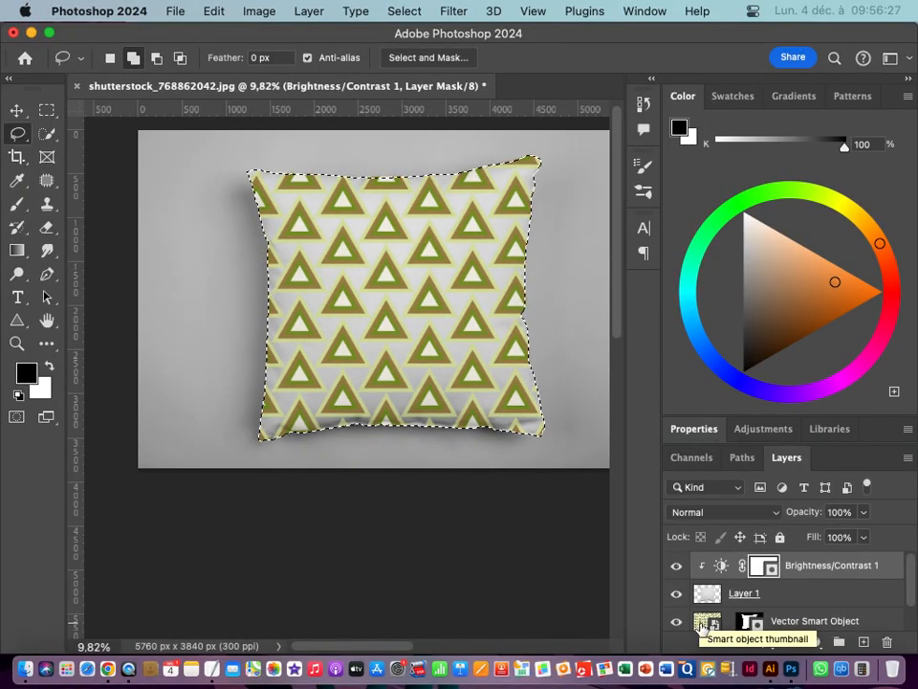
pyautogui.click(393, 499)
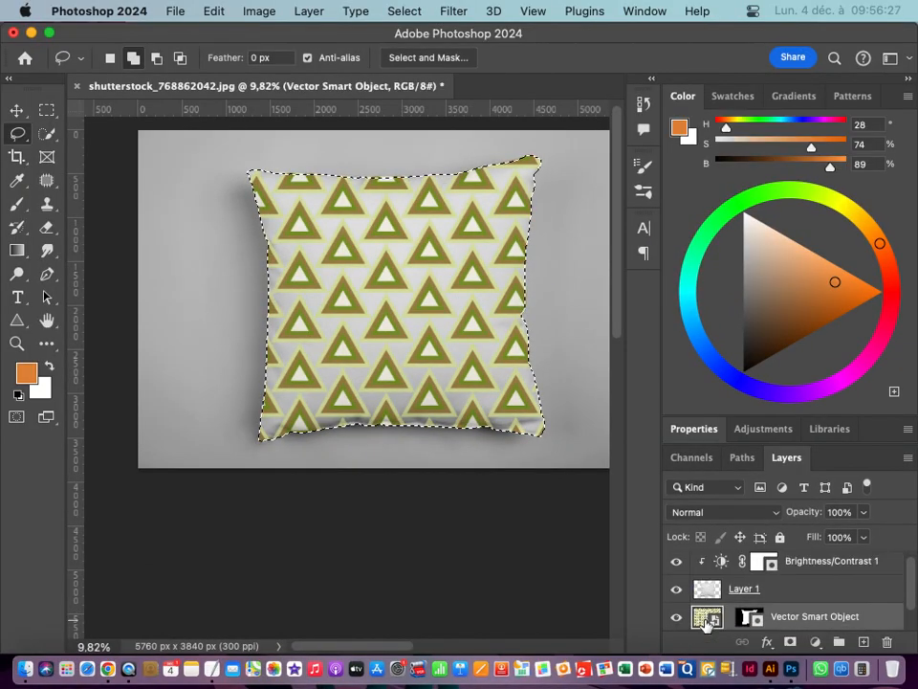
pyautogui.doubleClick(706, 617)
pyautogui.moveTo(478, 468); pyautogui.dragTo(296, 448)
pyautogui.moveTo(487, 516); pyautogui.dragTo(349, 536)
pyautogui.moveTo(456, 572); pyautogui.dragTo(343, 386)
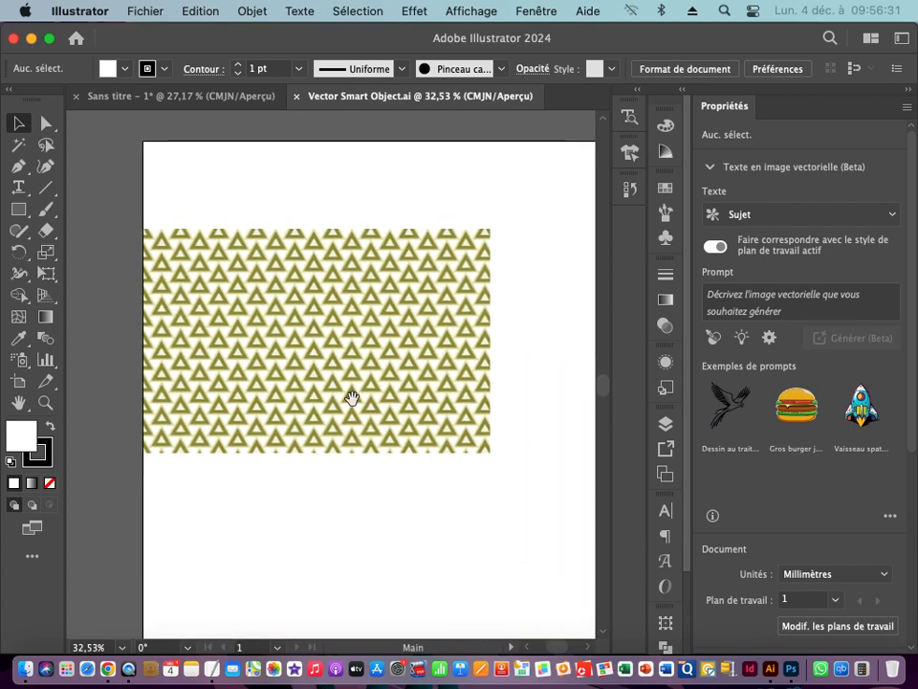
# Step: Delete the concentric-triangle pattern rectangle from the Vector Smart Object.ai document
pyautogui.click(223, 98)
pyautogui.click(411, 97)
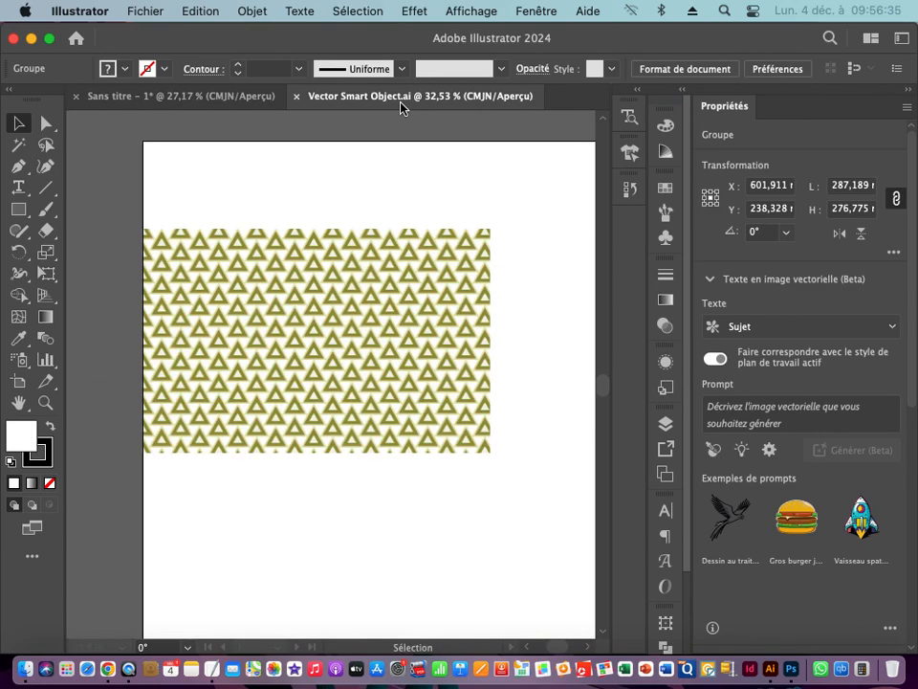
pyautogui.click(298, 287)
pyautogui.press('Delete')
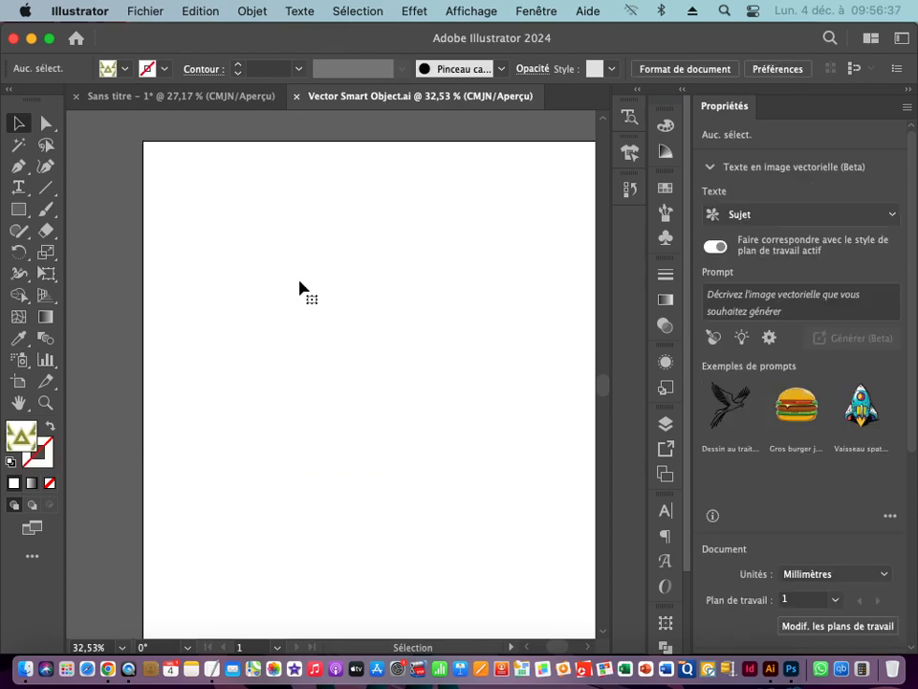
# Step: Copy the second pattern rectangle from the top in the Sans titre - 1 document
pyautogui.click(215, 96)
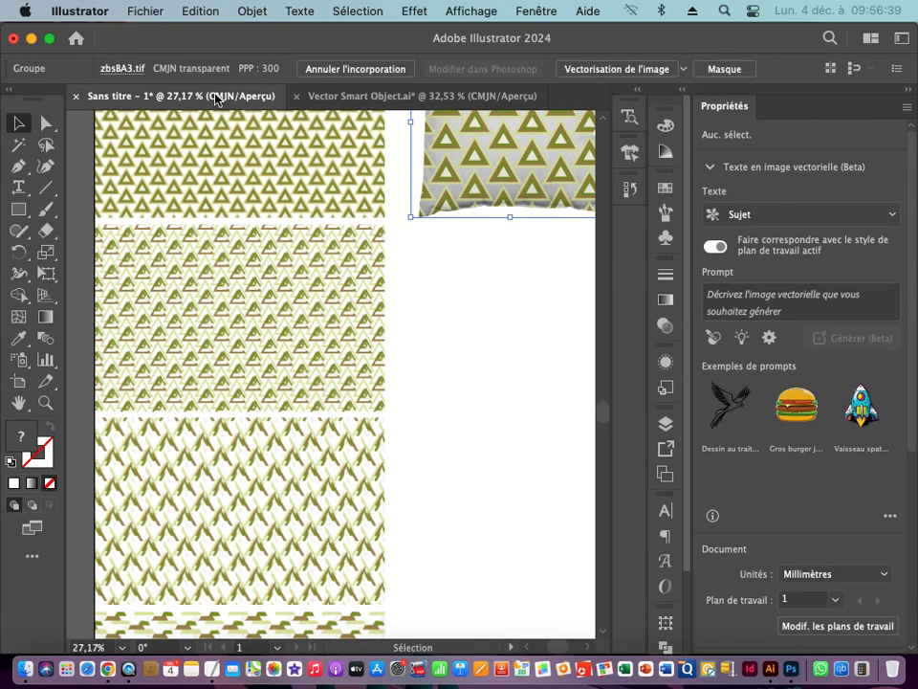
pyautogui.click(253, 316)
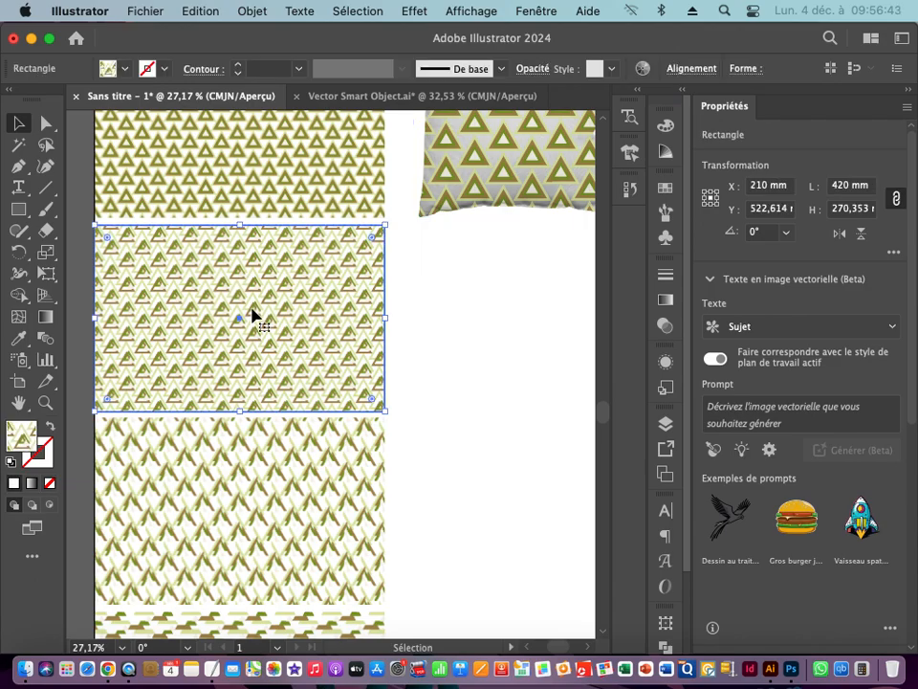
pyautogui.click(201, 12)
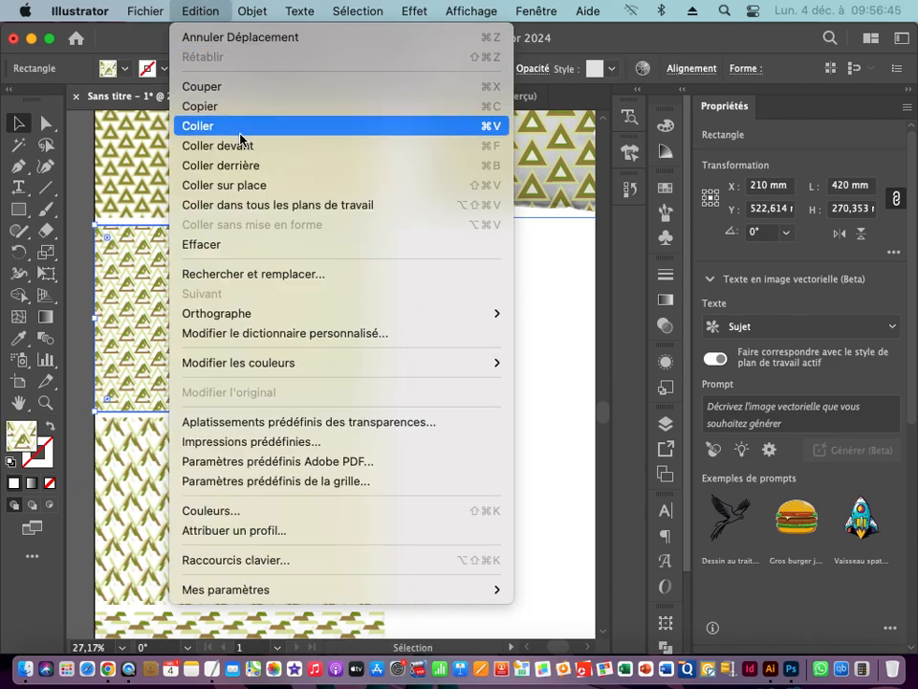
pyautogui.click(230, 108)
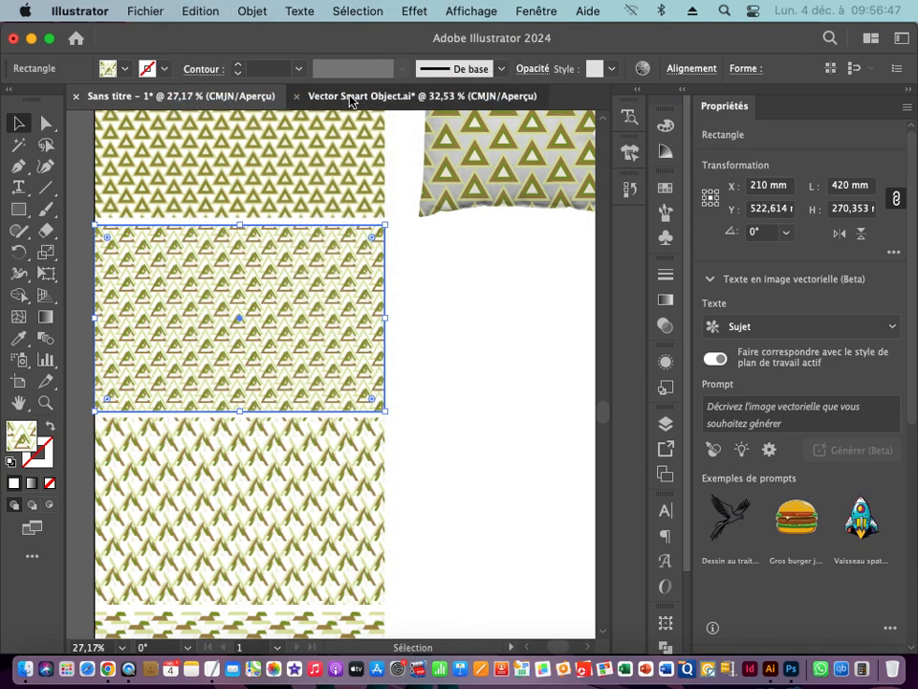
# Step: Paste the copied pattern rectangle onto the artboard of Vector Smart Object.ai, then save and close that document
pyautogui.click(350, 99)
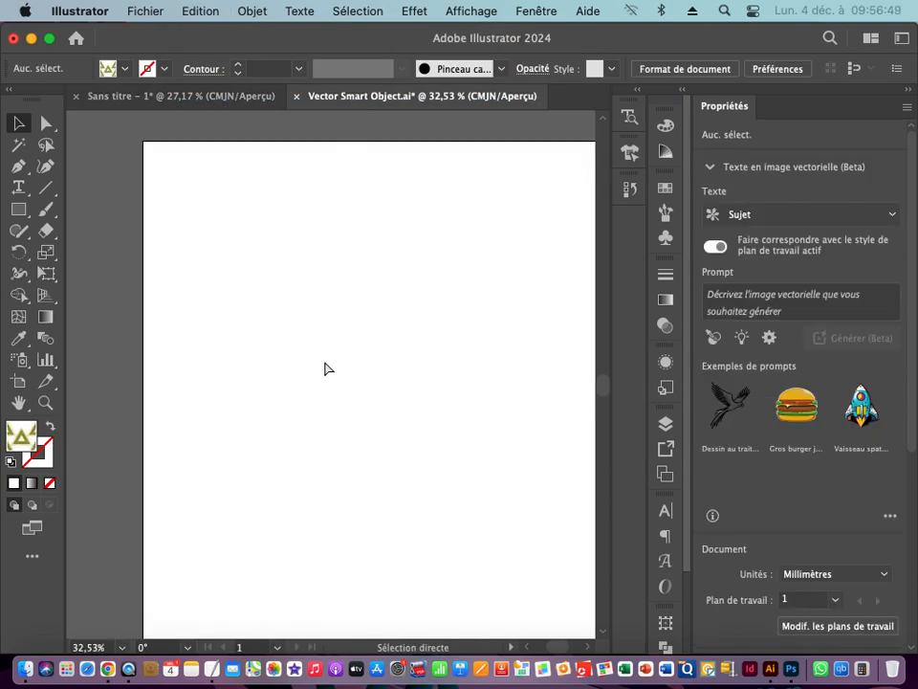
pyautogui.click(201, 11)
pyautogui.click(224, 125)
pyautogui.moveTo(419, 414); pyautogui.dragTo(311, 332)
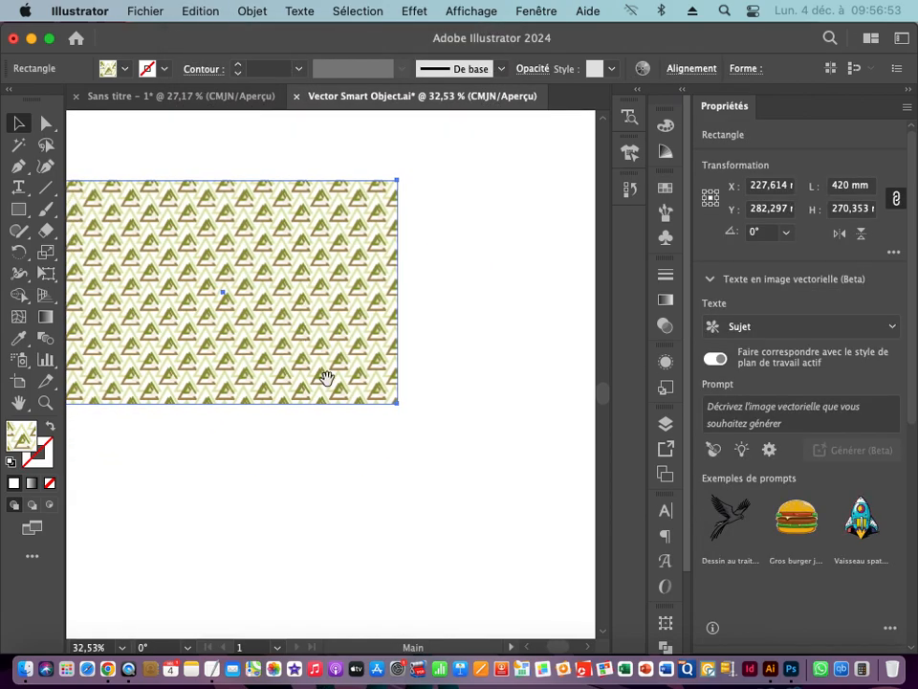
pyautogui.click(298, 97)
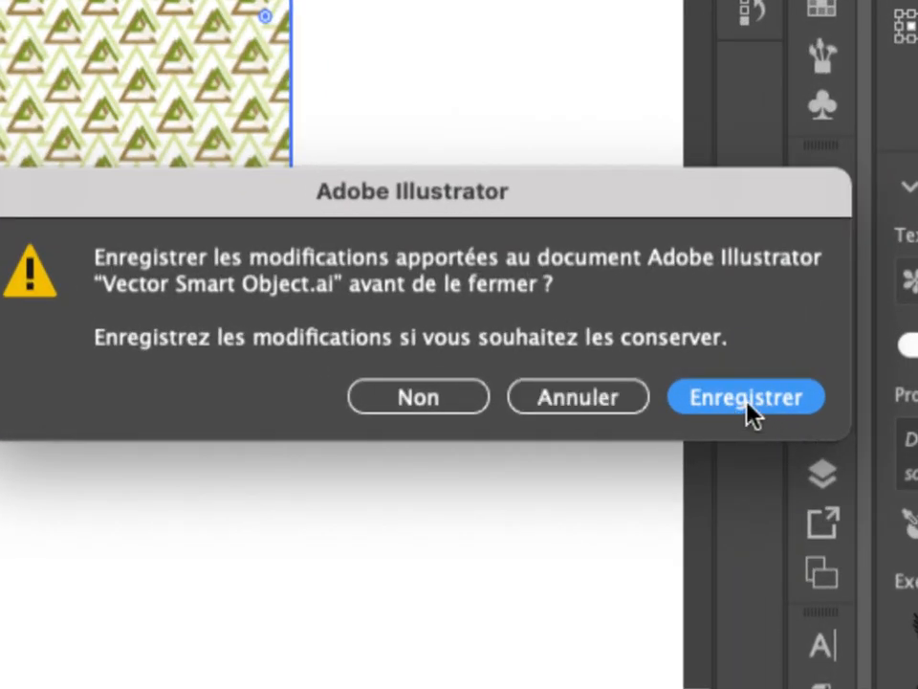
pyautogui.click(744, 409)
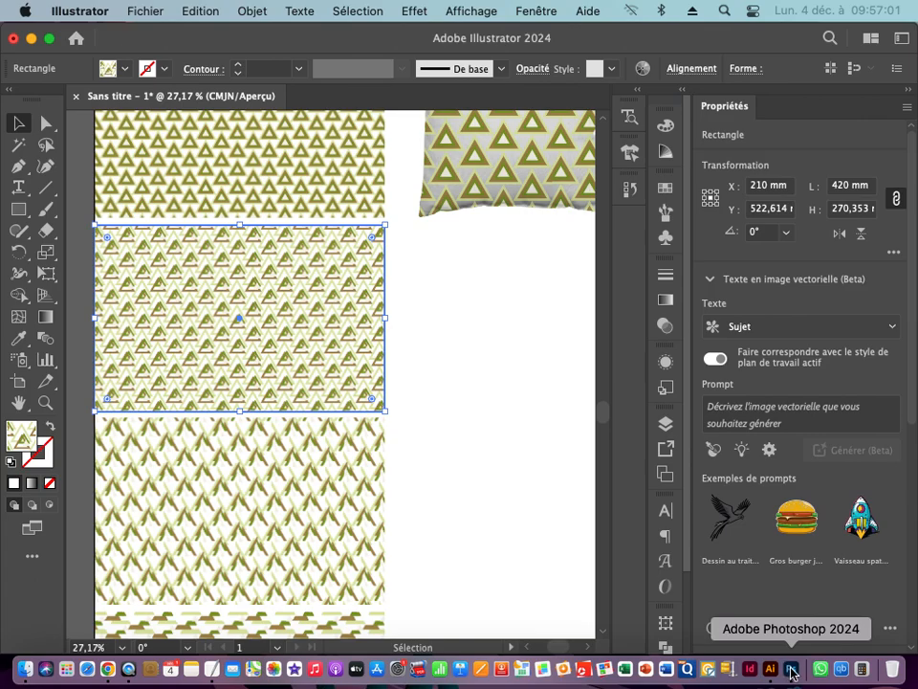
# Step: Switch to Photoshop and copy the selected cushion with all visible layers merged
pyautogui.click(793, 673)
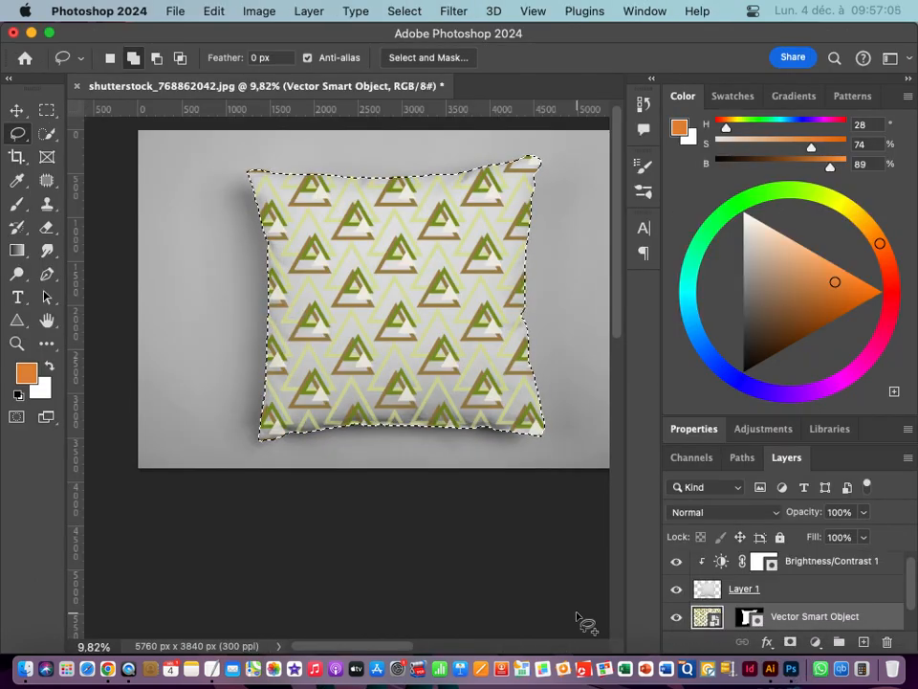
pyautogui.click(214, 10)
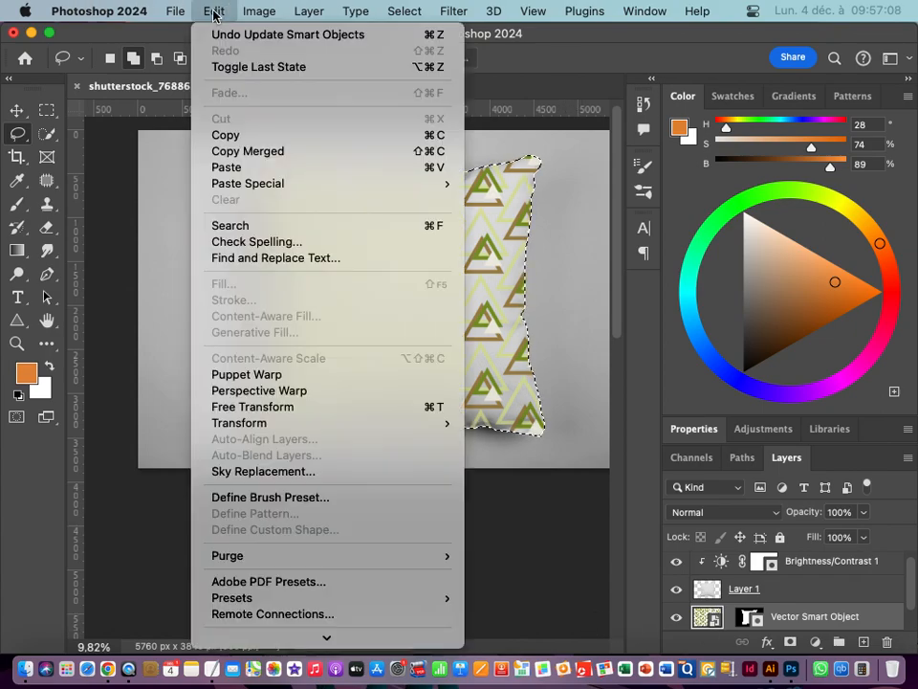
pyautogui.click(267, 153)
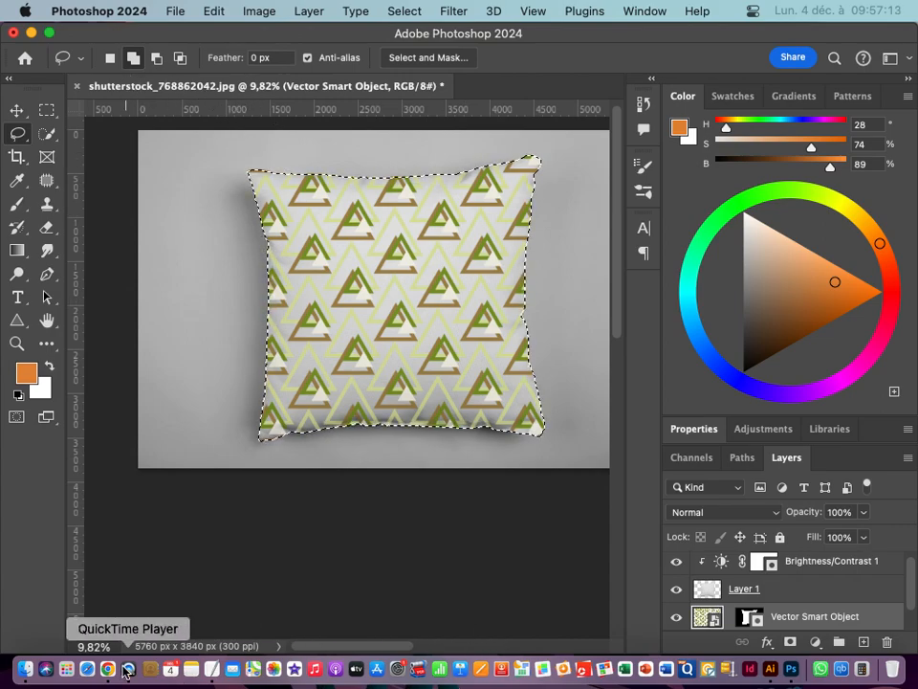
# Step: Switch to Illustrator, paste the merged cushion image and place it beside the second pattern rectangle
pyautogui.click(768, 668)
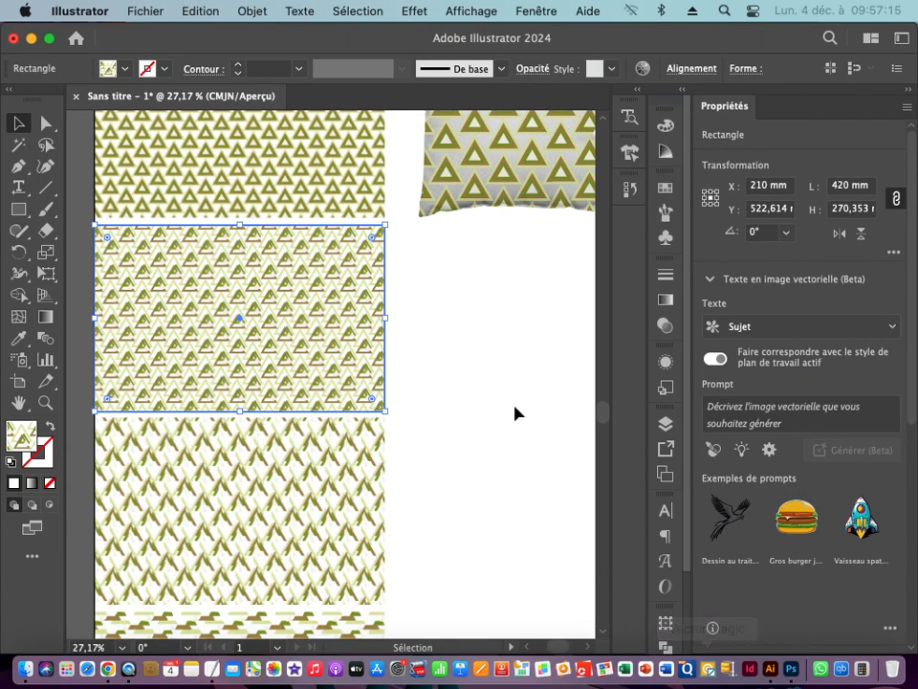
pyautogui.click(426, 301)
pyautogui.moveTo(490, 303); pyautogui.dragTo(300, 322)
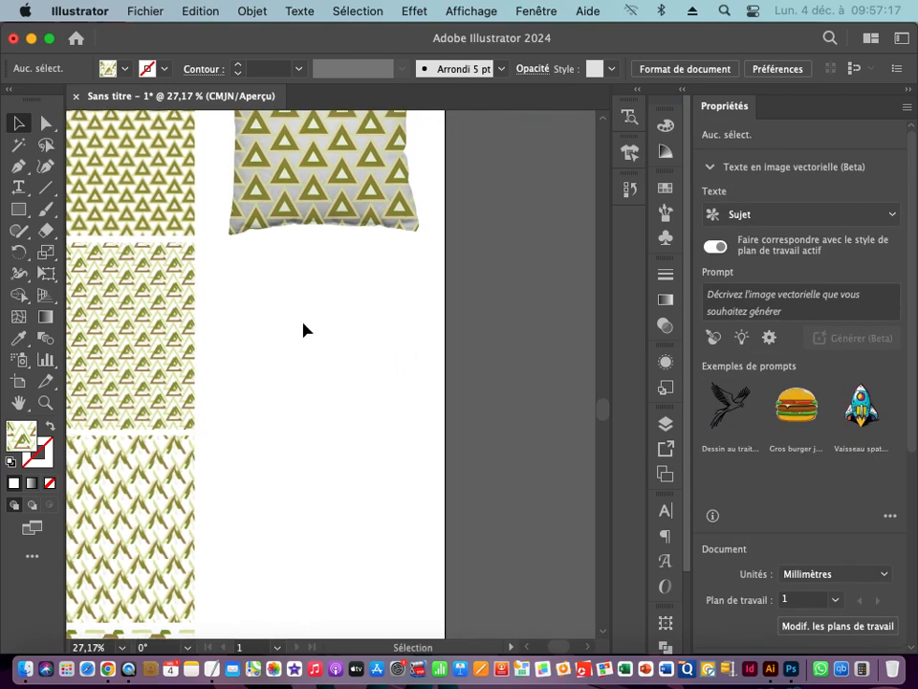
pyautogui.press('super+v')
pyautogui.moveTo(307, 328); pyautogui.dragTo(349, 330)
pyautogui.moveTo(242, 480); pyautogui.dragTo(360, 299)
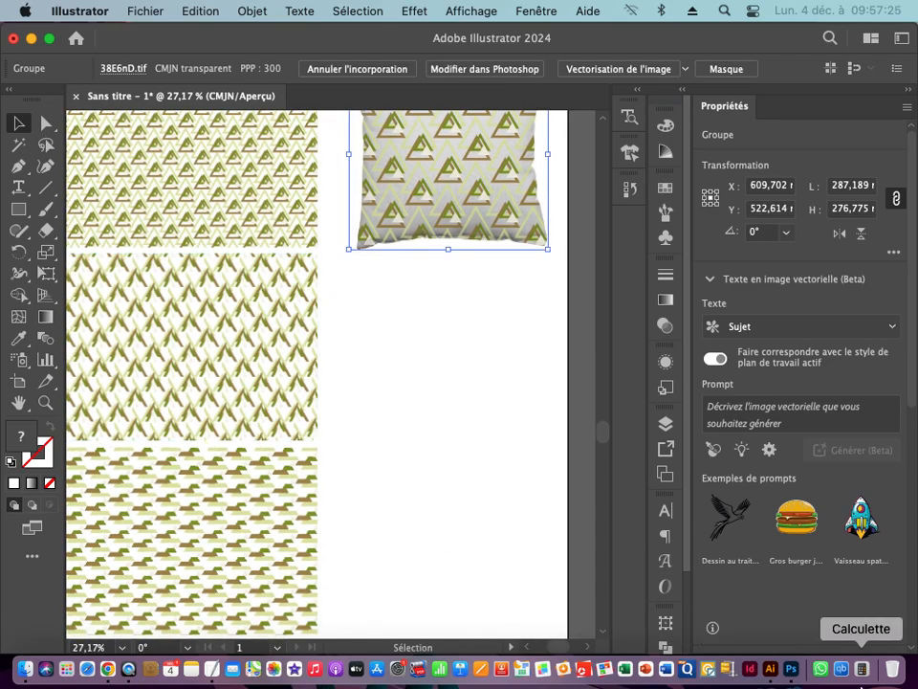
# Step: Switch to Photoshop, open the Vector Smart Object contents in Illustrator and delete the pattern rectangle there
pyautogui.click(791, 668)
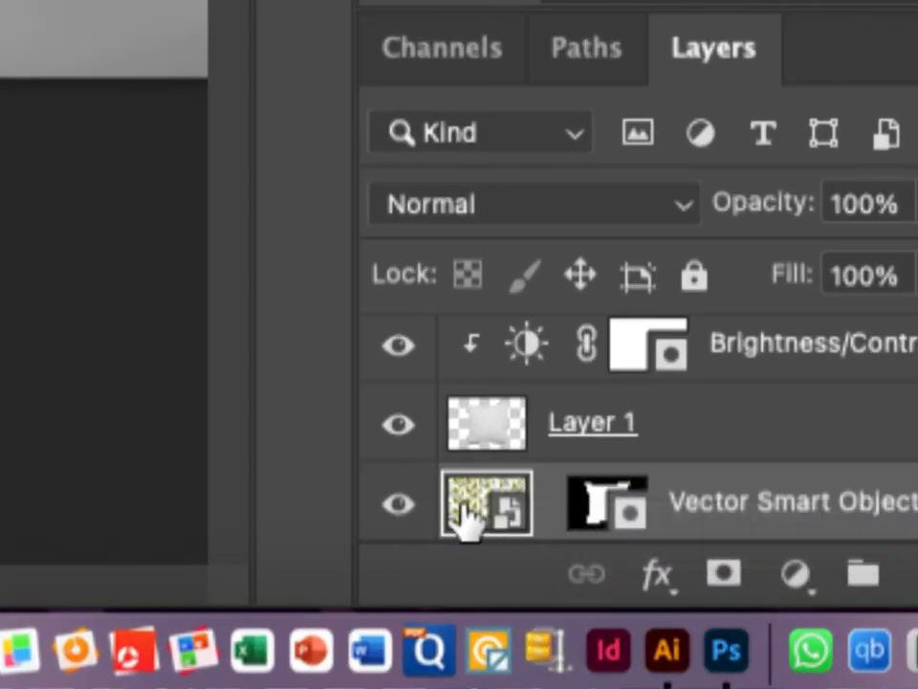
pyautogui.keyDown('super'); pyautogui.click(466, 521); pyautogui.keyUp('super')
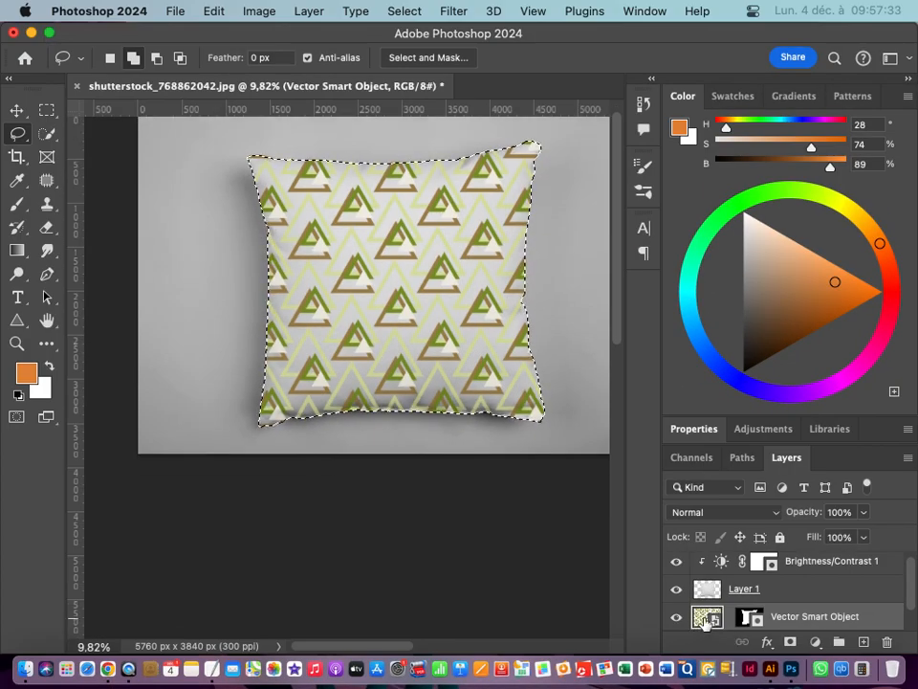
pyautogui.doubleClick(706, 619)
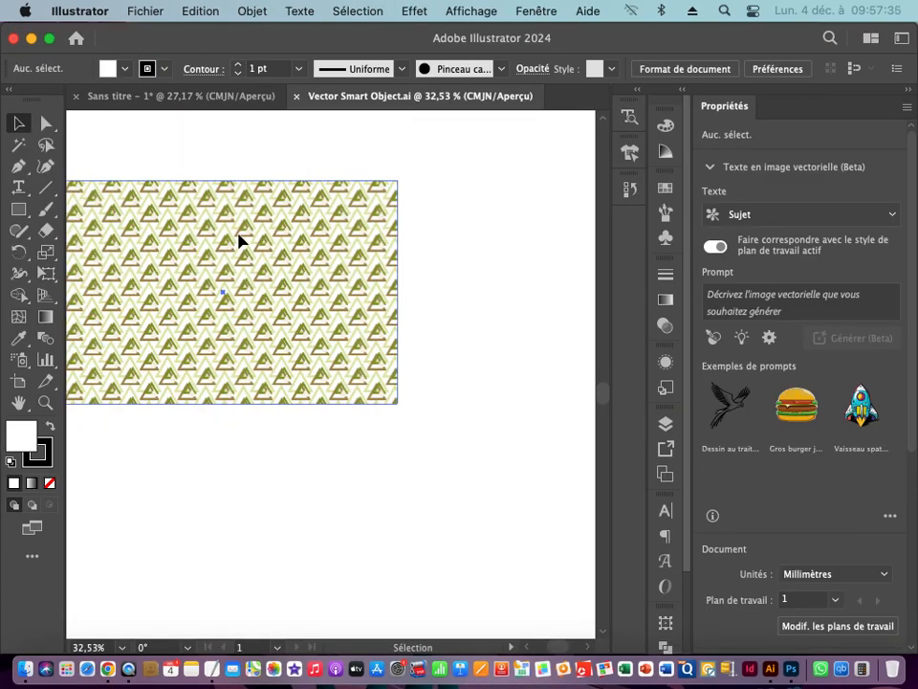
pyautogui.click(239, 241)
pyautogui.press('Delete')
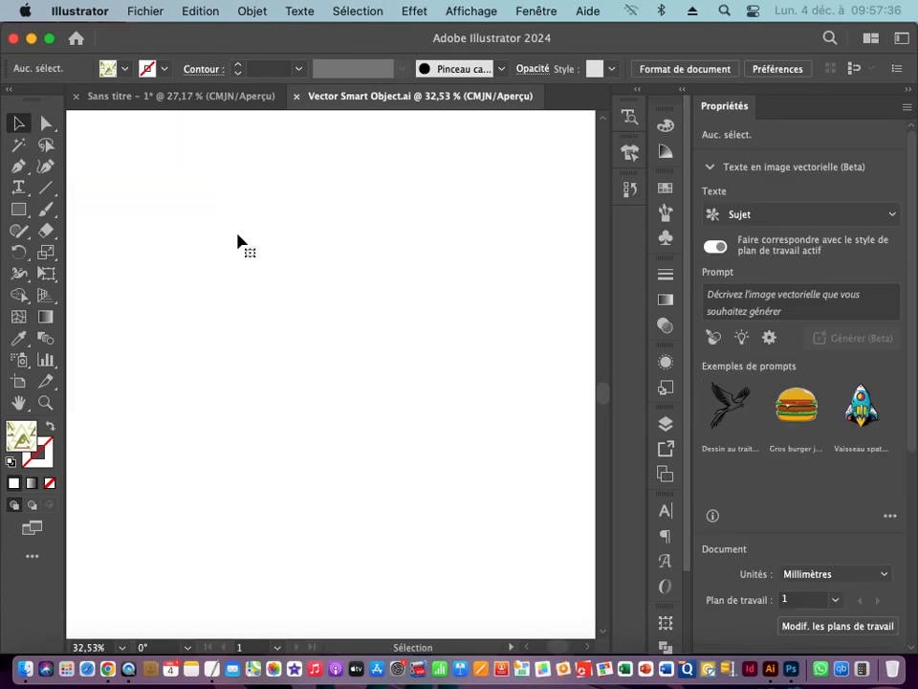
# Step: Copy the overlapping-triangles motif, first in the second row above the patterns, in the Sans titre - 1 document
pyautogui.click(199, 97)
pyautogui.click(219, 342)
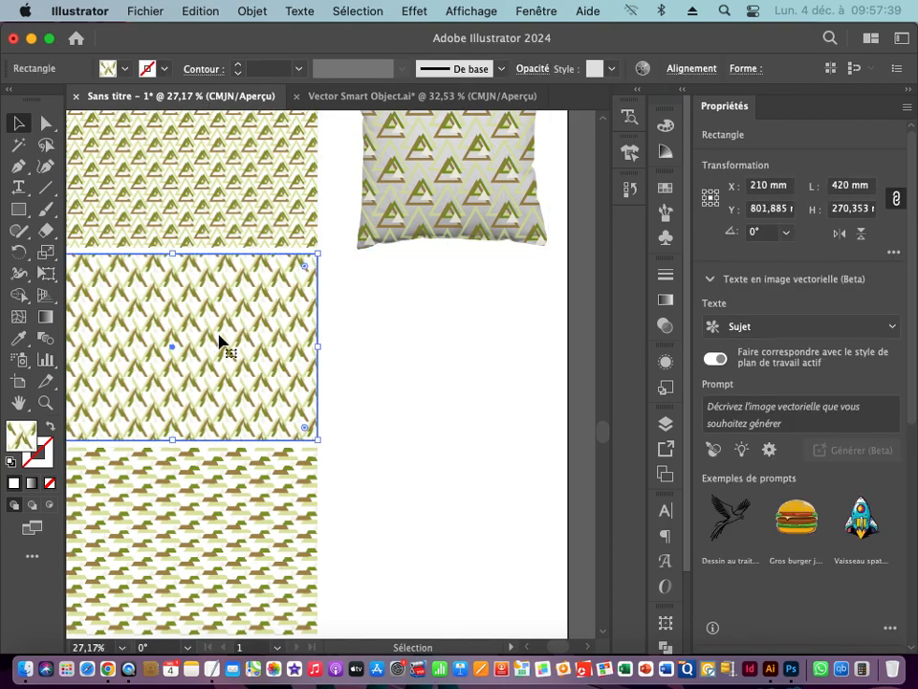
pyautogui.scroll(6, 354, 502)
pyautogui.hscroll(-2, 354, 502)
pyautogui.moveTo(296, 371); pyautogui.dragTo(482, 516)
pyautogui.moveTo(197, 272); pyautogui.dragTo(409, 252)
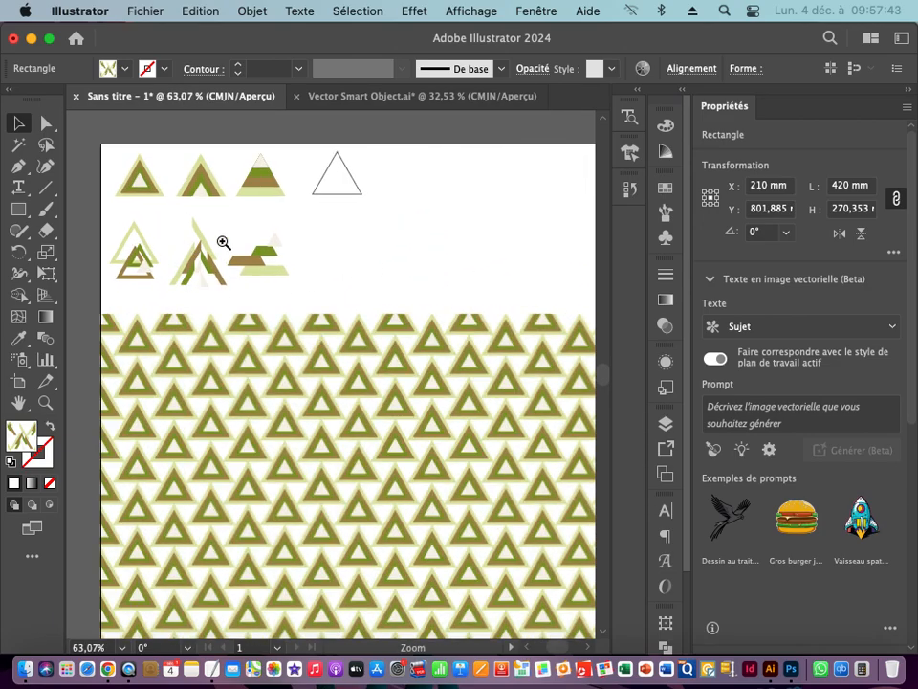
pyautogui.click(148, 273)
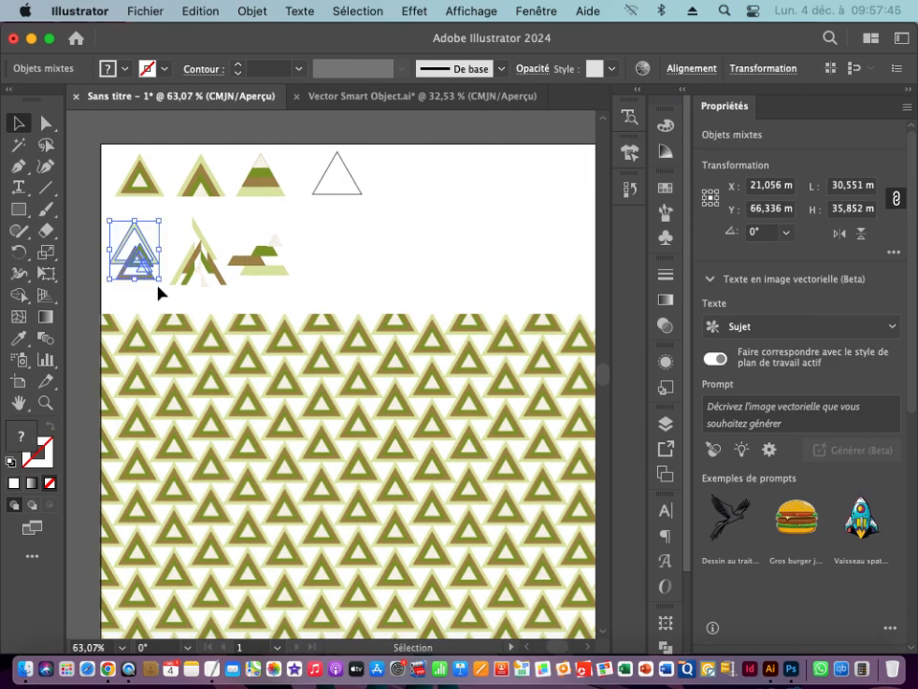
pyautogui.click(199, 10)
pyautogui.click(221, 106)
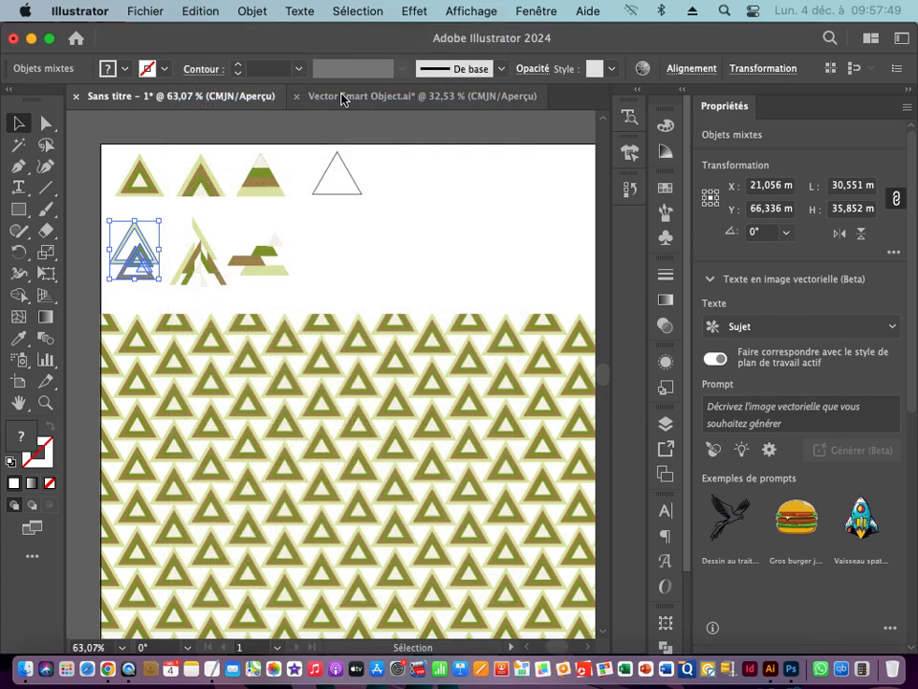
# Step: Paste the triangle motif into Vector Smart Object.ai and enlarge it to about 424 × 497 mm
pyautogui.click(344, 97)
pyautogui.moveTo(440, 427); pyautogui.dragTo(342, 312)
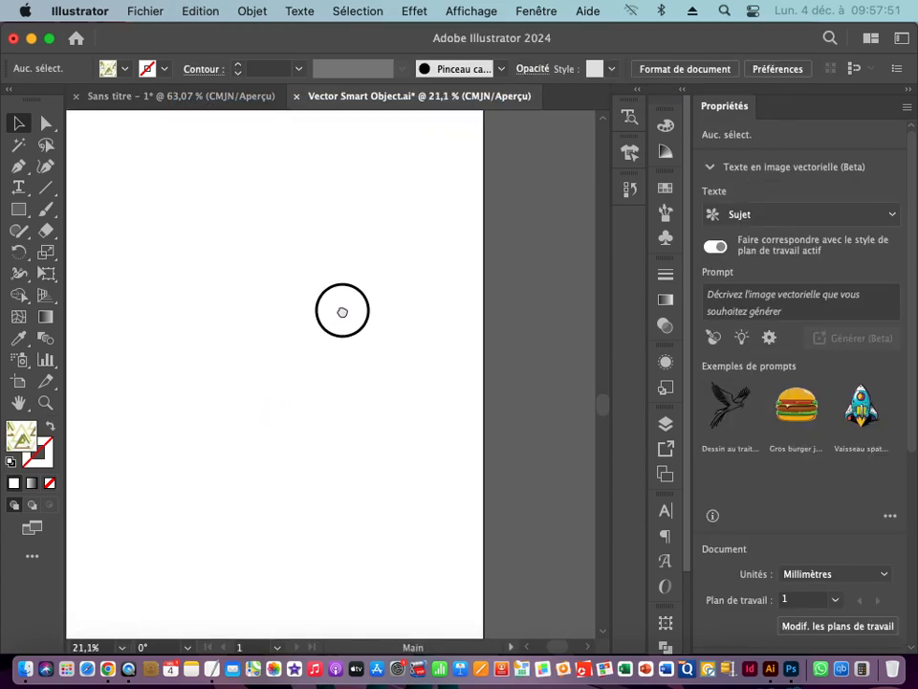
pyautogui.press('cmd+v')
pyautogui.moveTo(320, 365); pyautogui.dragTo(89, 207)
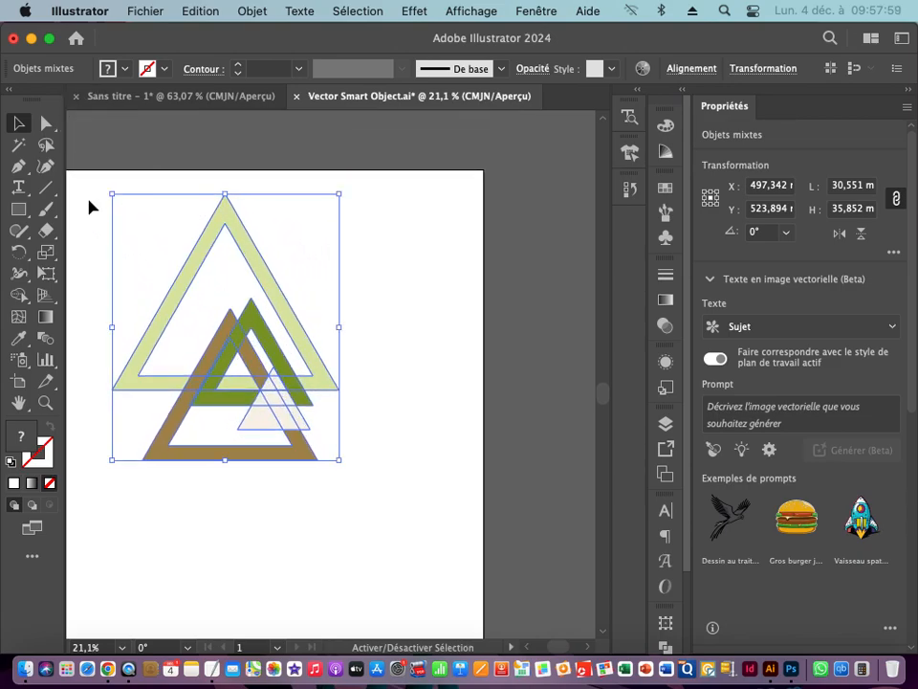
# Step: Save and close Vector Smart Object.ai and switch to Photoshop
pyautogui.click(297, 97)
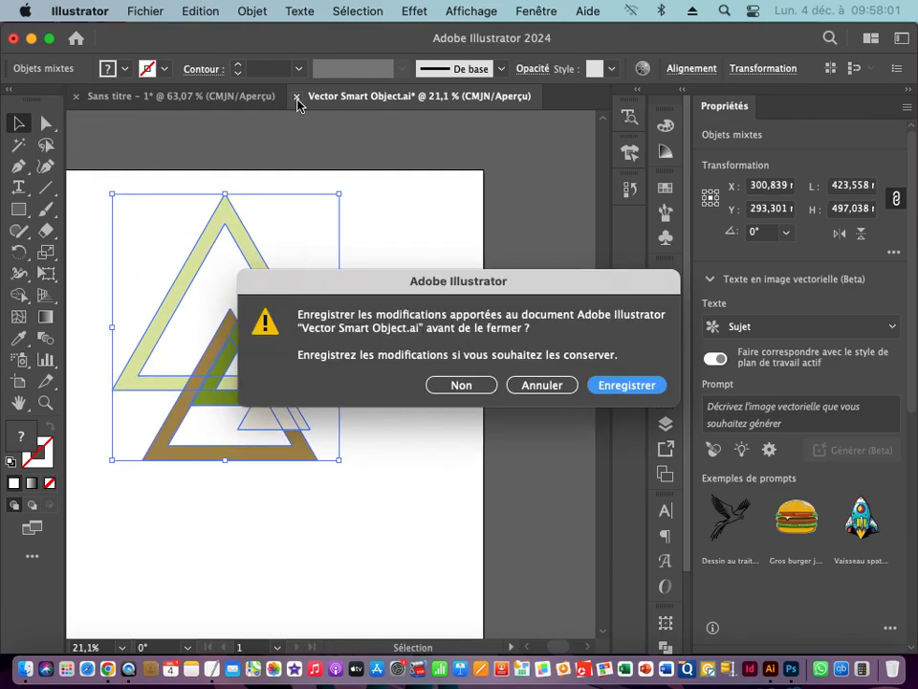
pyautogui.click(627, 385)
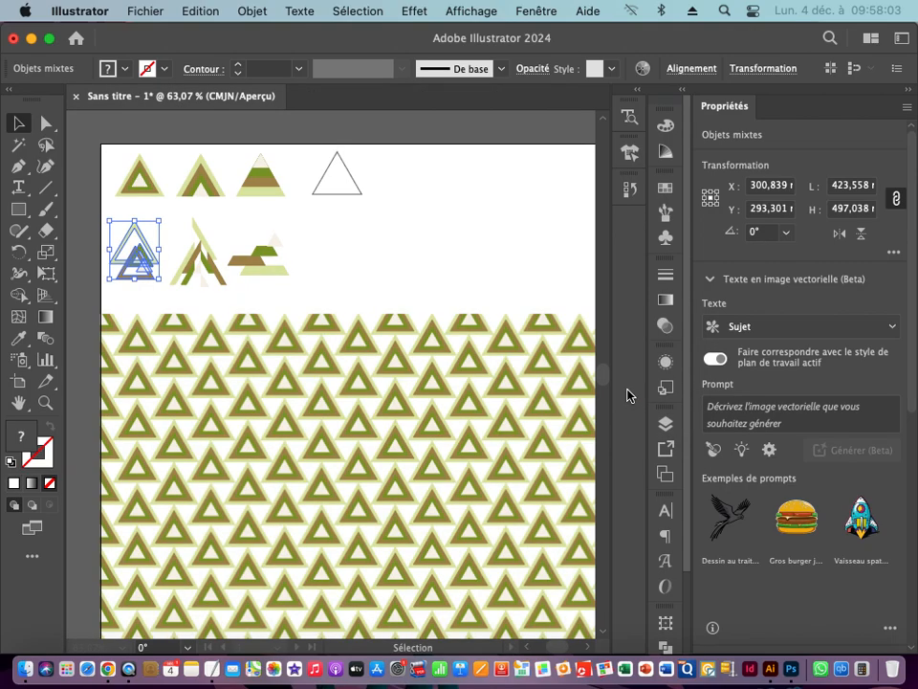
pyautogui.click(793, 669)
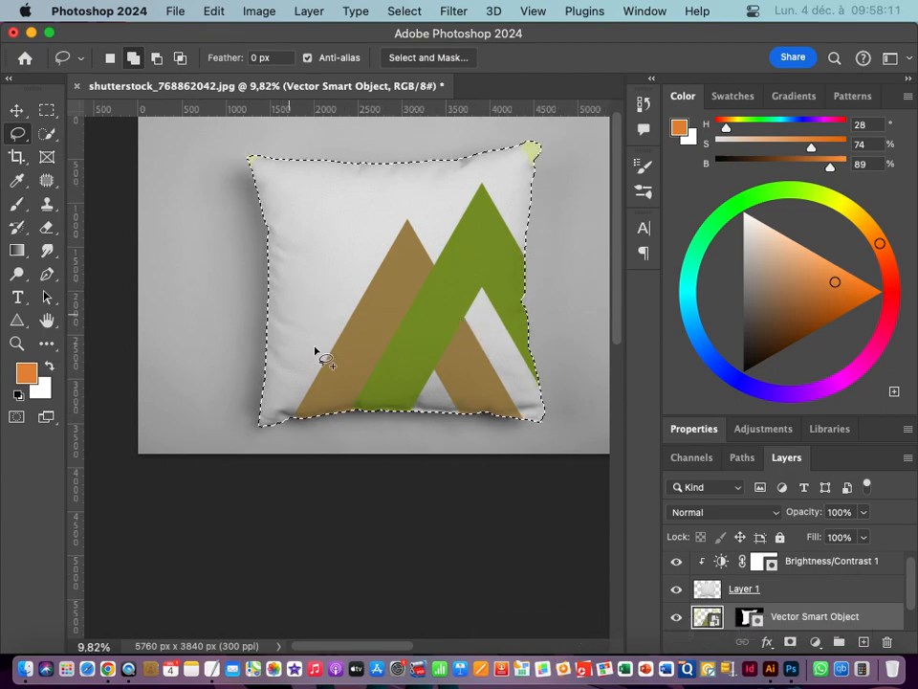
# Step: Deselect the cushion outline and scale the Vector Smart Object layer to 69.78% around its centre with Free Transform
pyautogui.click(405, 12)
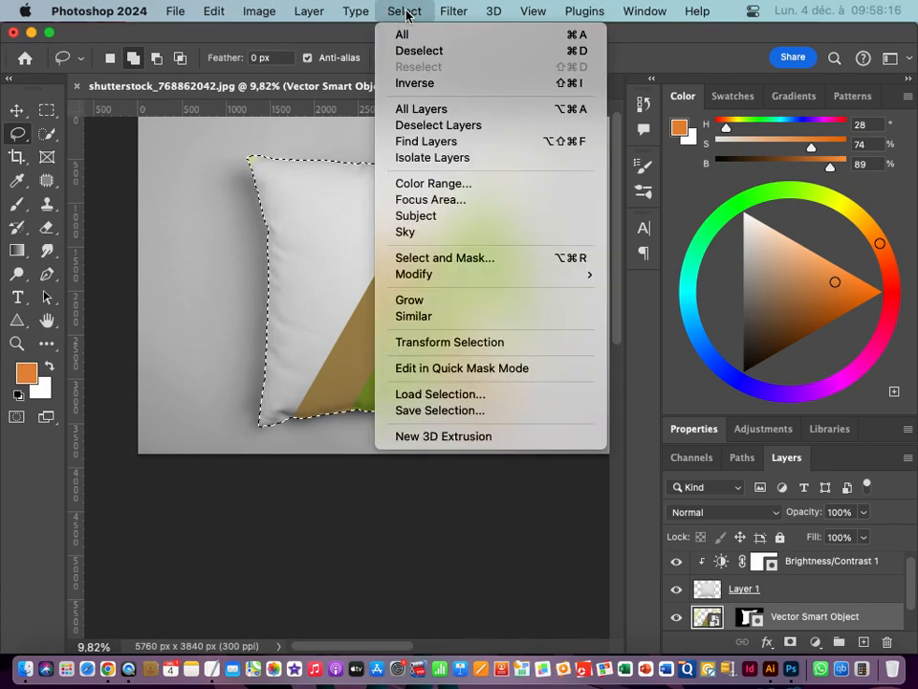
pyautogui.click(425, 55)
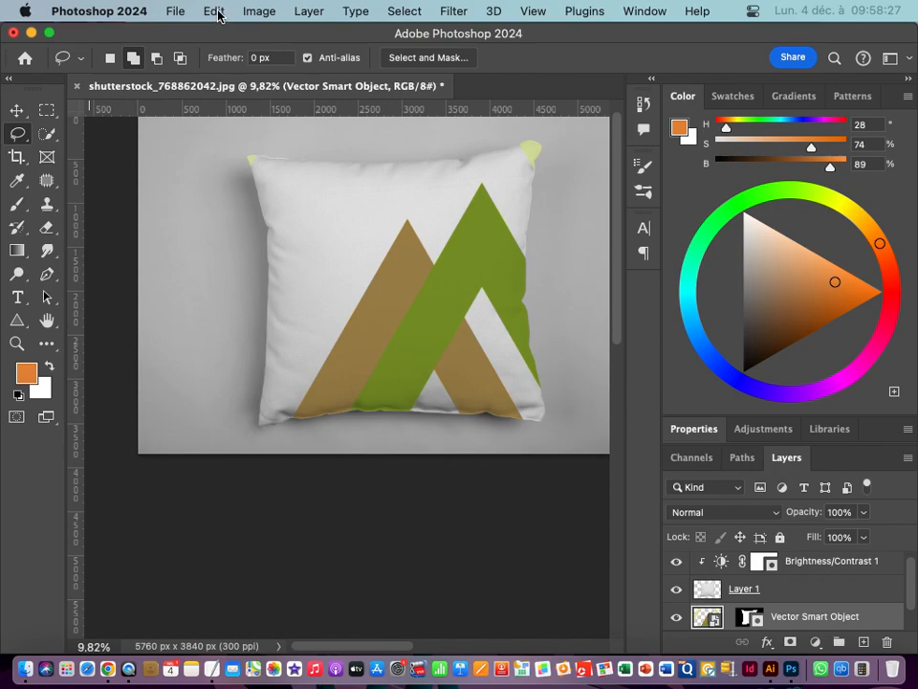
pyautogui.click(214, 11)
pyautogui.moveTo(307, 425)
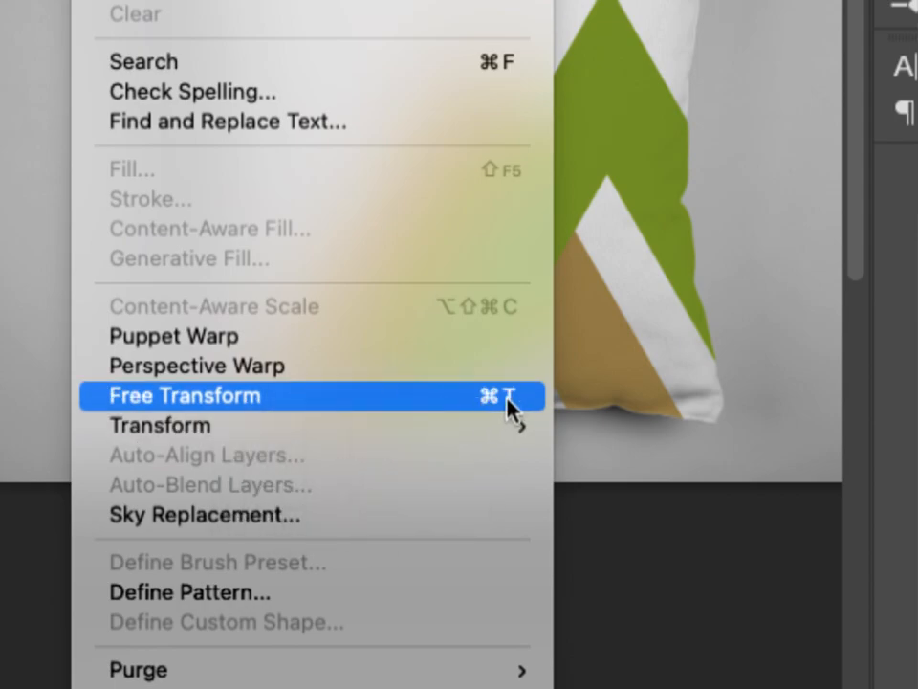
pyautogui.click(212, 400)
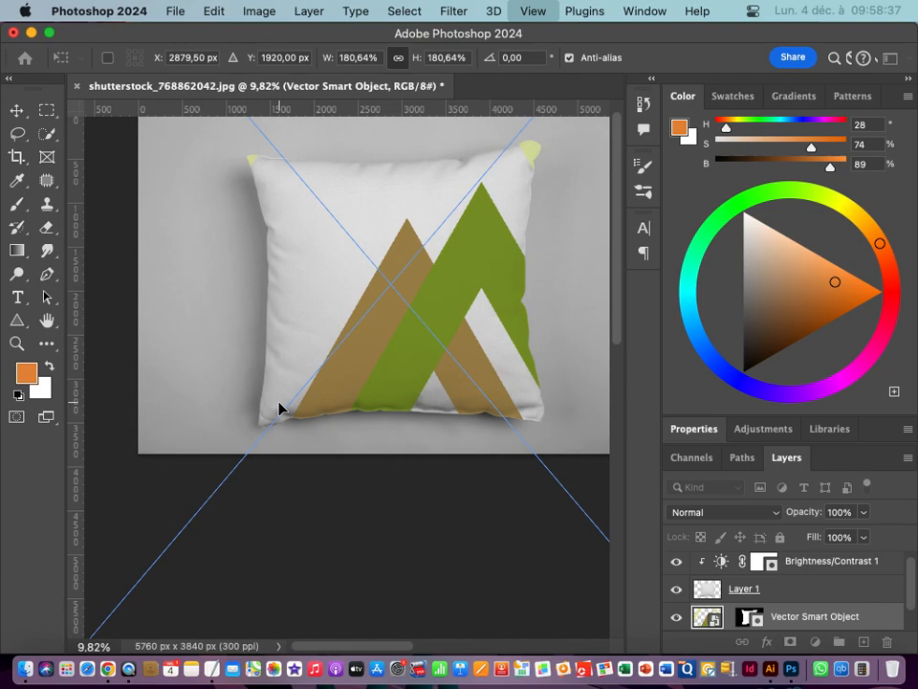
pyautogui.press('super+minus')
pyautogui.press('super+minus')
pyautogui.press('super+minus')
pyautogui.press('super+minus')
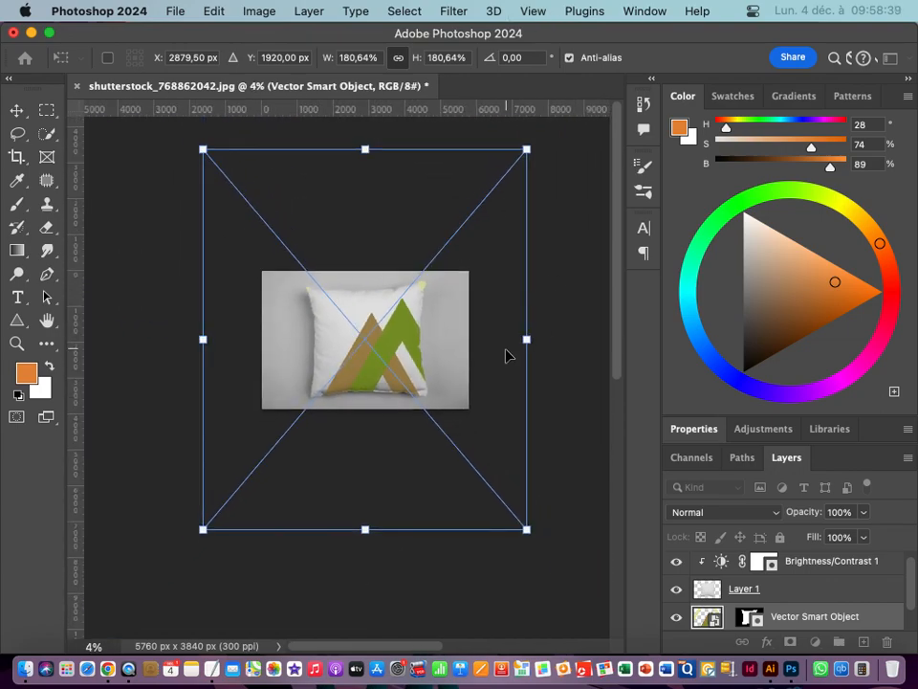
pyautogui.moveTo(526, 339); pyautogui.dragTo(504, 336)
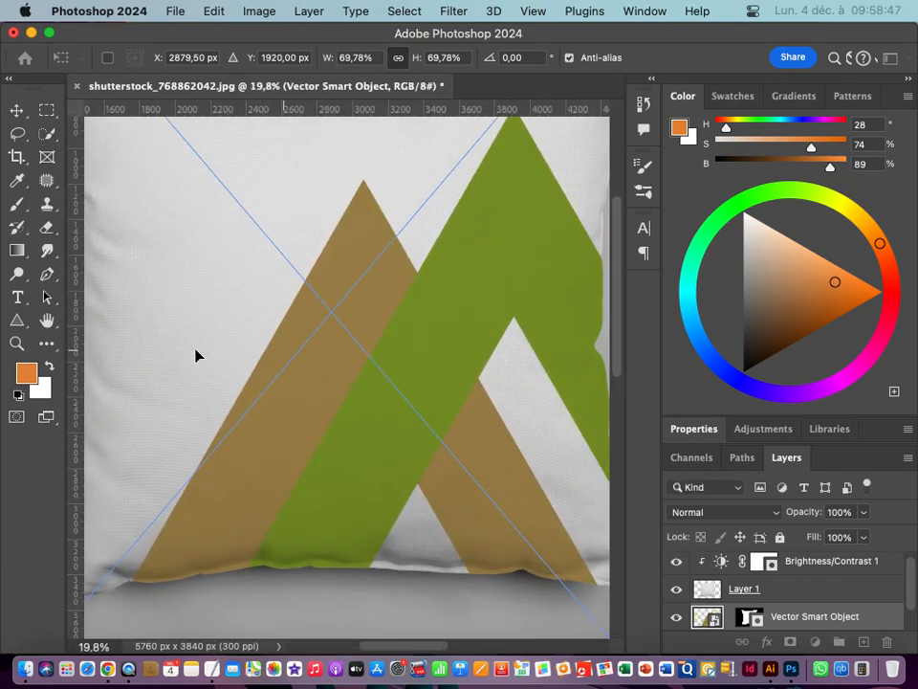
pyautogui.press('Return')
pyautogui.press('l')
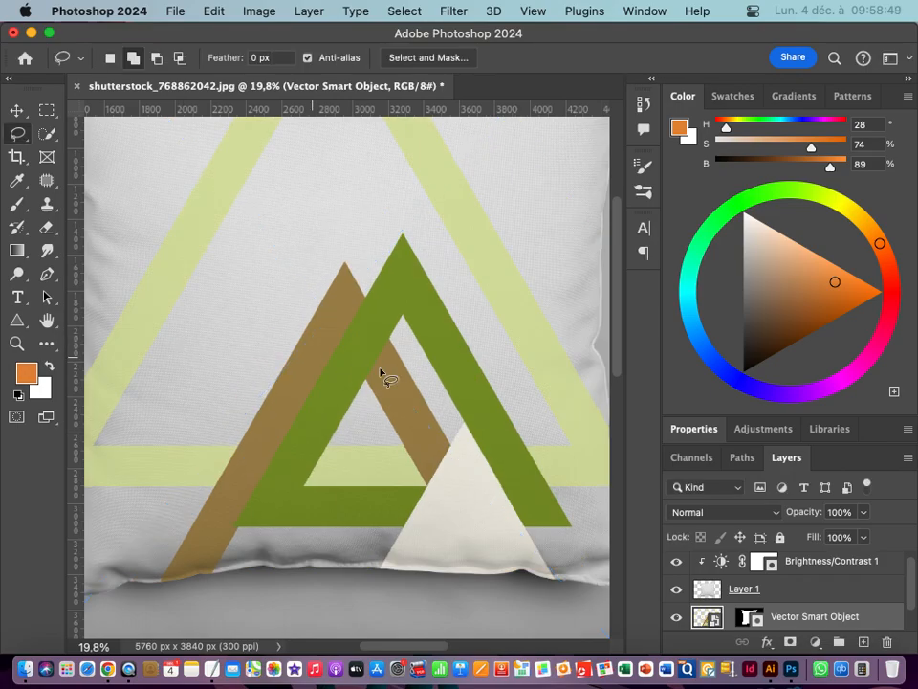
# Step: Select the cushion outline again and copy it with all visible layers merged
pyautogui.click(447, 375)
pyautogui.moveTo(439, 371); pyautogui.dragTo(377, 344)
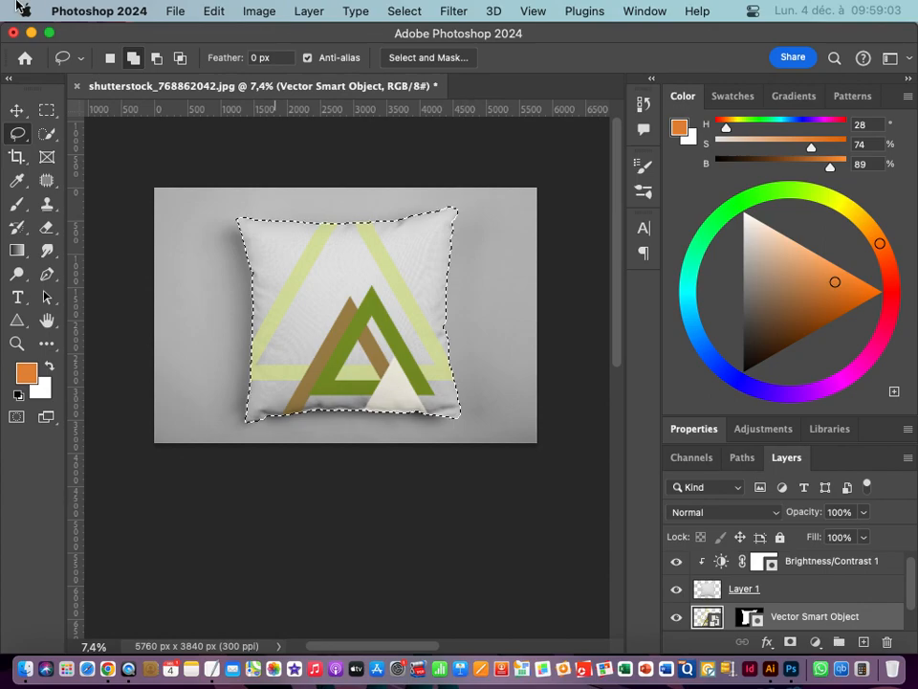
pyautogui.click(211, 11)
pyautogui.click(274, 152)
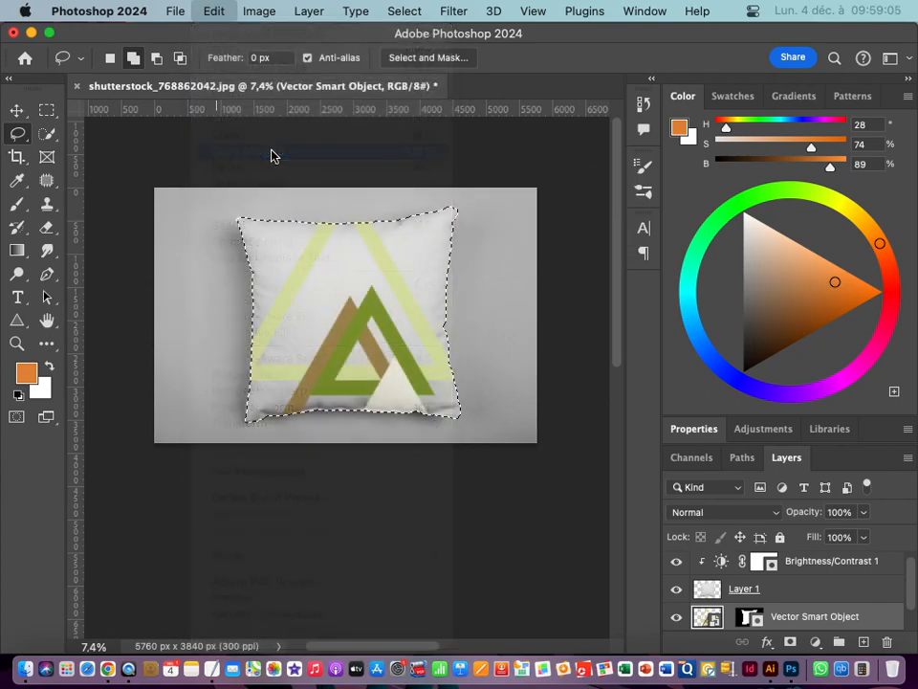
# Step: Switch to Illustrator, paste the single-motif cushion image and place it beside the third pattern rectangle
pyautogui.click(770, 672)
pyautogui.click(398, 267)
pyautogui.moveTo(427, 310); pyautogui.dragTo(191, 293)
pyautogui.moveTo(443, 442); pyautogui.dragTo(179, 203)
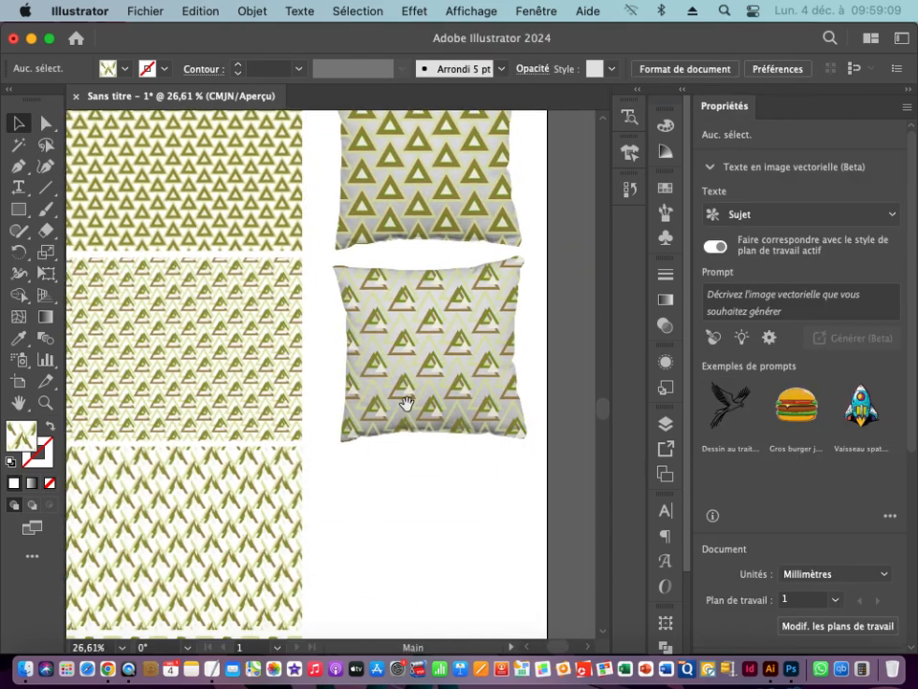
pyautogui.moveTo(405, 404); pyautogui.dragTo(322, 256)
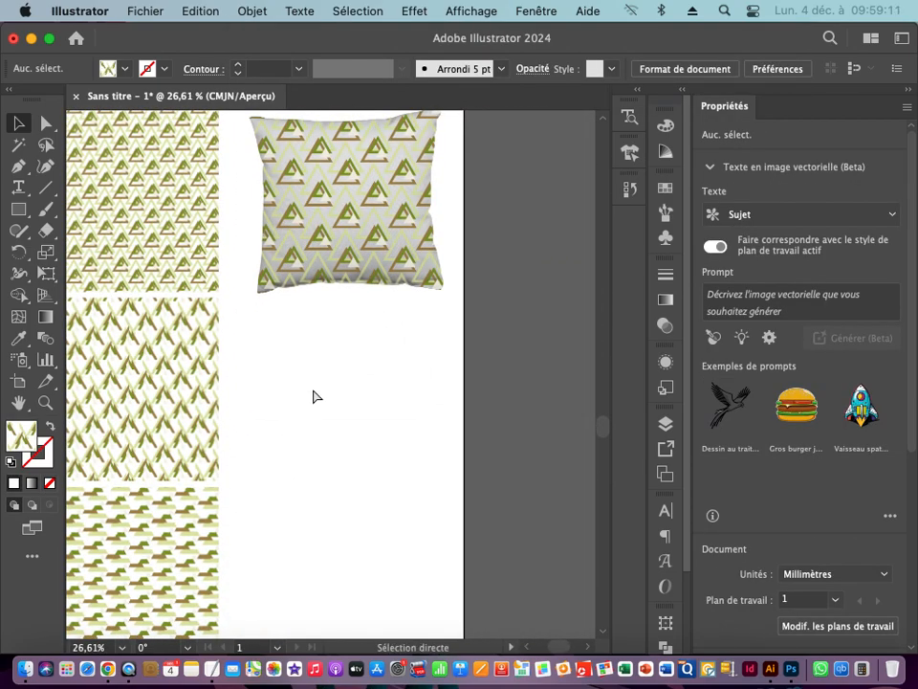
pyautogui.press('super+v')
pyautogui.moveTo(310, 364); pyautogui.dragTo(338, 379)
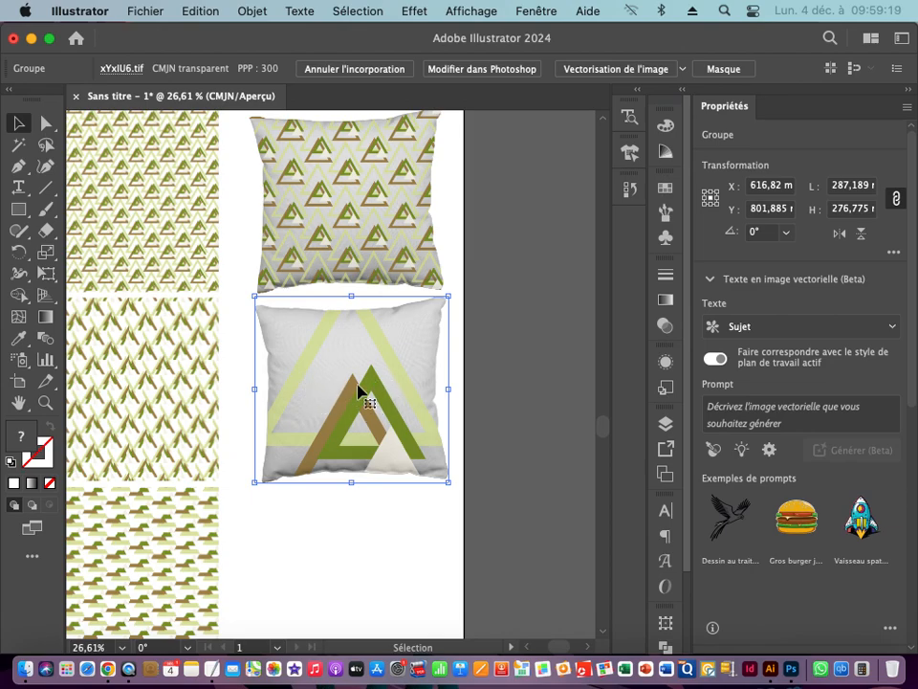
# Step: Switch to Photoshop, open the Vector Smart Object's contents for editing in Illustrator and delete the overlapping-triangles motif
pyautogui.moveTo(416, 397); pyautogui.dragTo(260, 381)
pyautogui.moveTo(387, 440); pyautogui.dragTo(386, 312)
pyautogui.moveTo(323, 437); pyautogui.dragTo(405, 400)
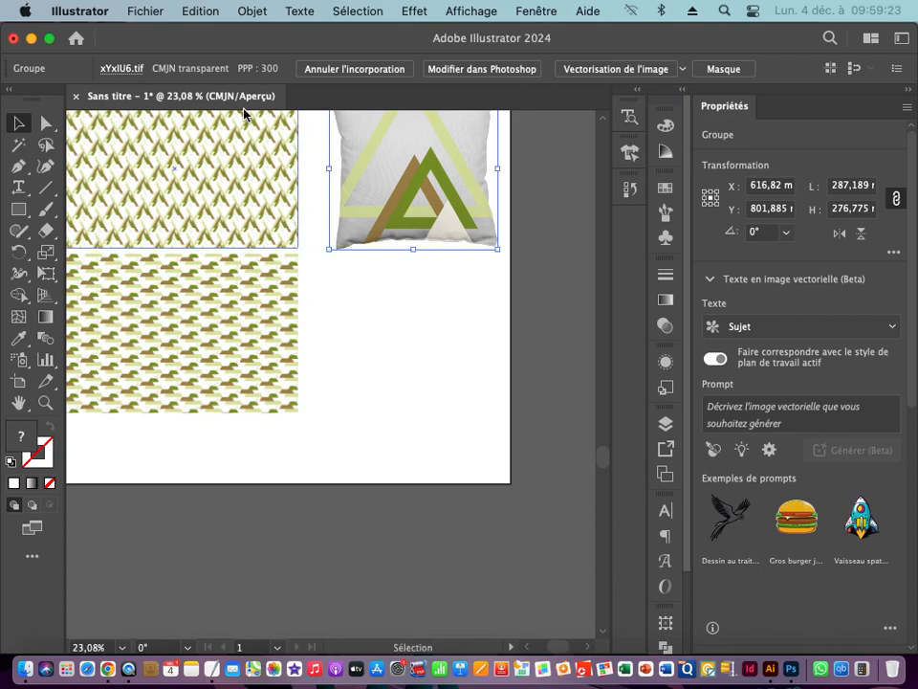
pyautogui.click(791, 672)
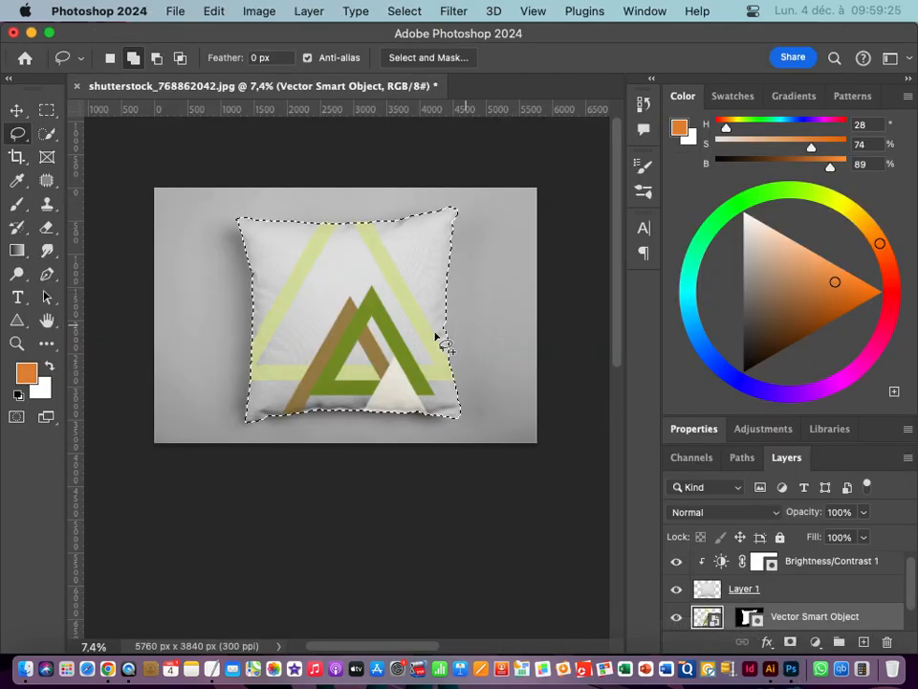
pyautogui.doubleClick(708, 616)
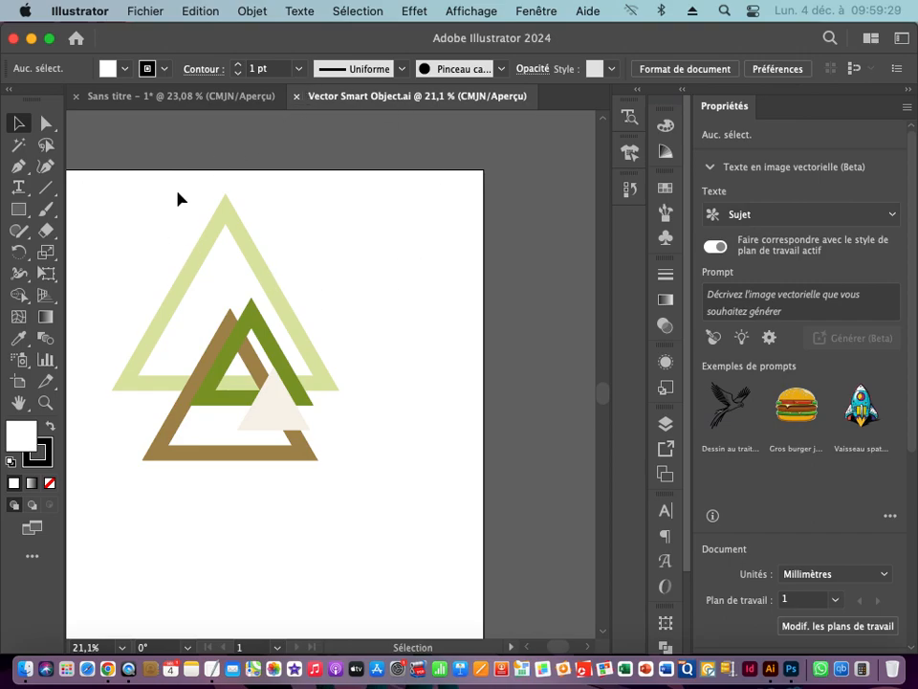
pyautogui.moveTo(132, 201); pyautogui.dragTo(416, 504)
pyautogui.press('BackSpace')
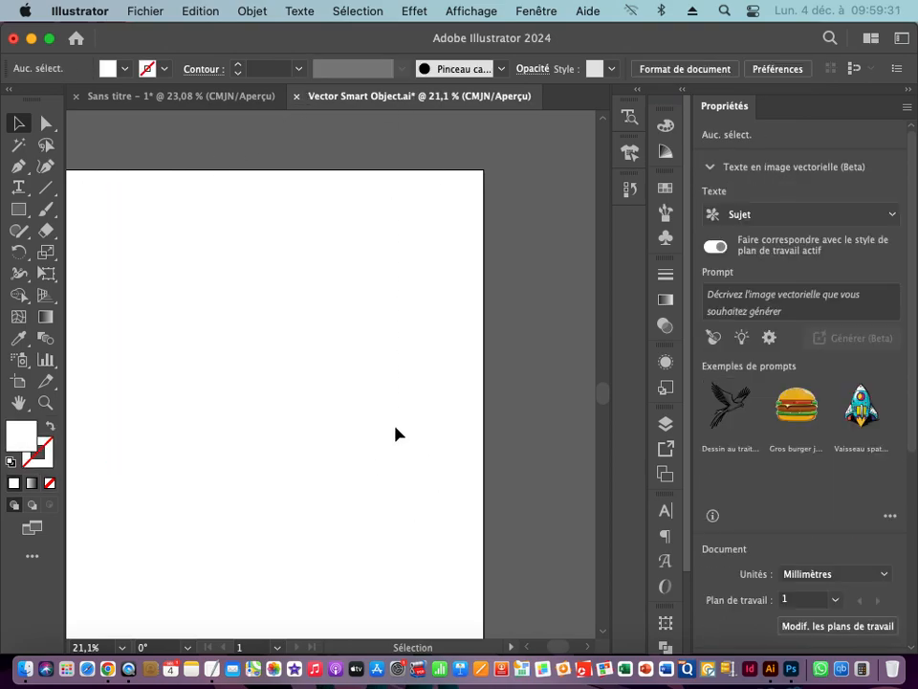
# Step: Return to the Sans titre - 1 document and copy the offset trapezoid-and-triangle motif from the second row of motifs
pyautogui.click(201, 96)
pyautogui.keyDown('alt'); pyautogui.keyDown('super'); pyautogui.click(258, 378); pyautogui.keyUp('super'); pyautogui.keyUp('alt')
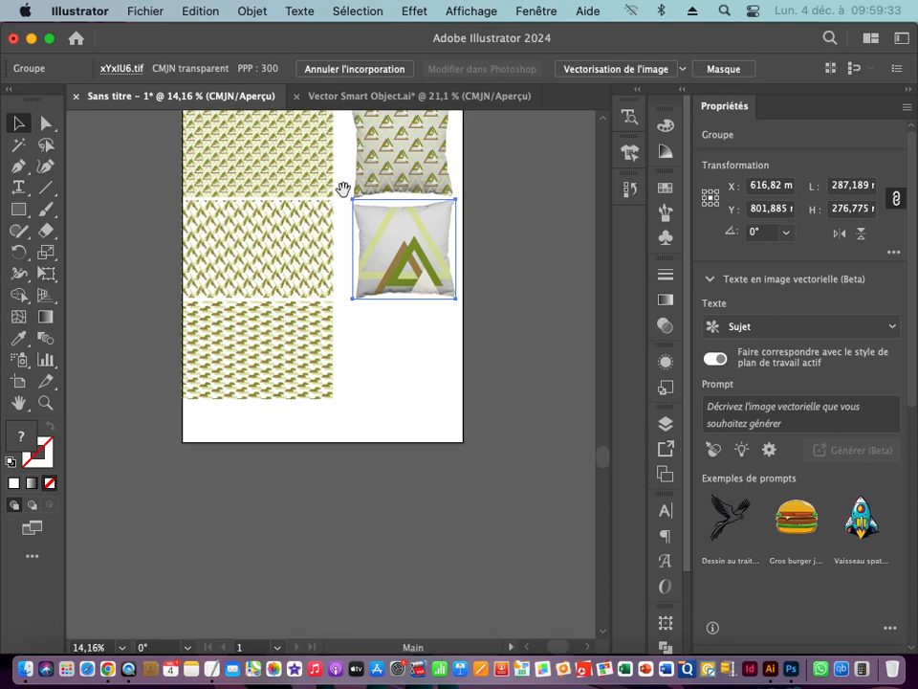
pyautogui.moveTo(342, 189); pyautogui.dragTo(350, 482)
pyautogui.moveTo(214, 270); pyautogui.dragTo(595, 287)
pyautogui.moveTo(181, 298); pyautogui.dragTo(274, 304)
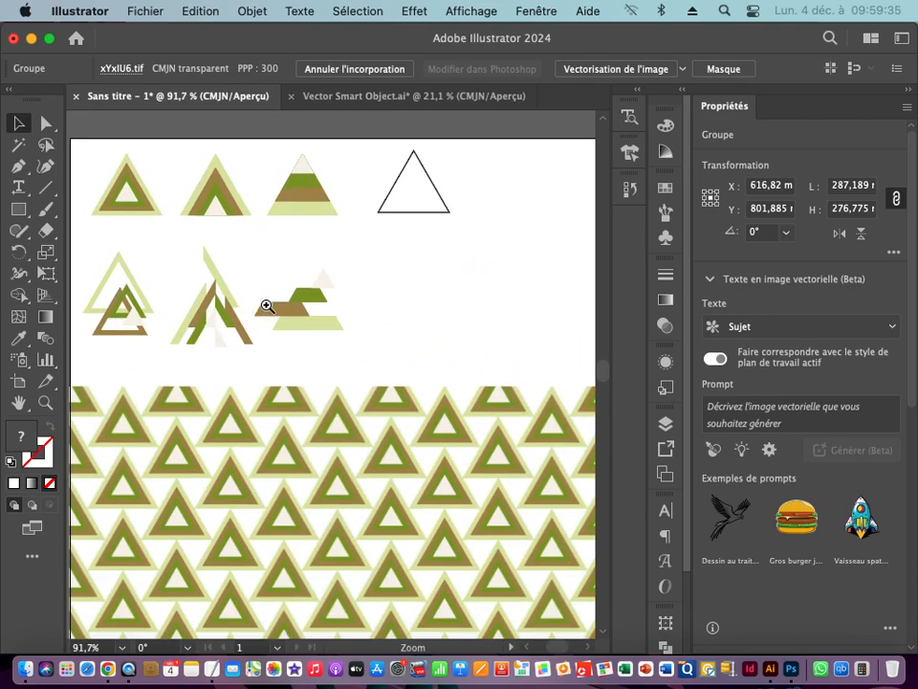
pyautogui.moveTo(187, 337); pyautogui.dragTo(264, 333)
pyautogui.moveTo(420, 369); pyautogui.dragTo(190, 344)
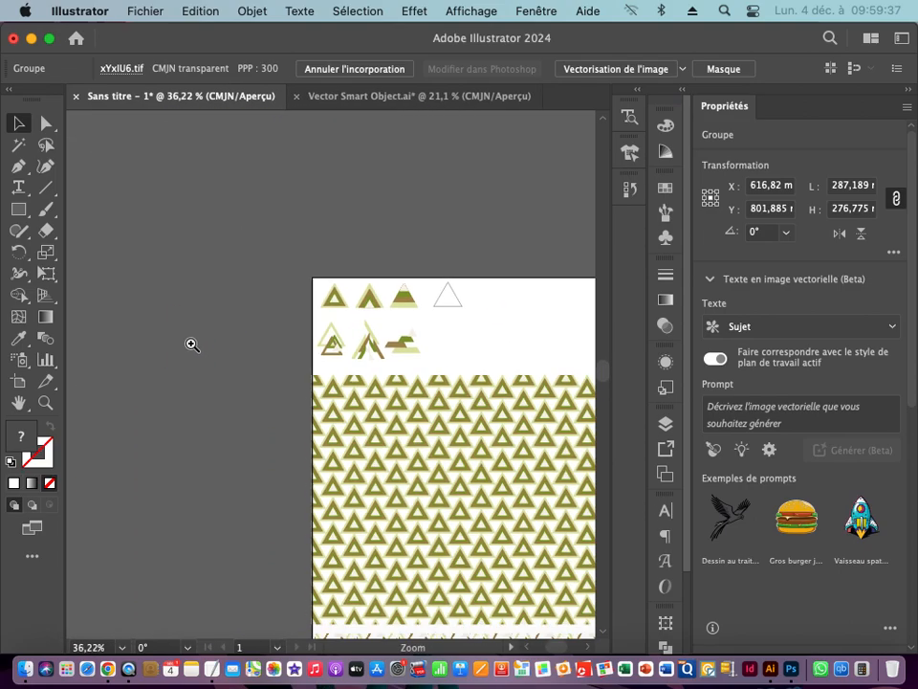
pyautogui.moveTo(419, 509); pyautogui.dragTo(185, 181)
pyautogui.moveTo(312, 421); pyautogui.dragTo(177, 179)
pyautogui.moveTo(217, 239); pyautogui.dragTo(269, 506)
pyautogui.moveTo(232, 375); pyautogui.dragTo(313, 352)
pyautogui.click(276, 312)
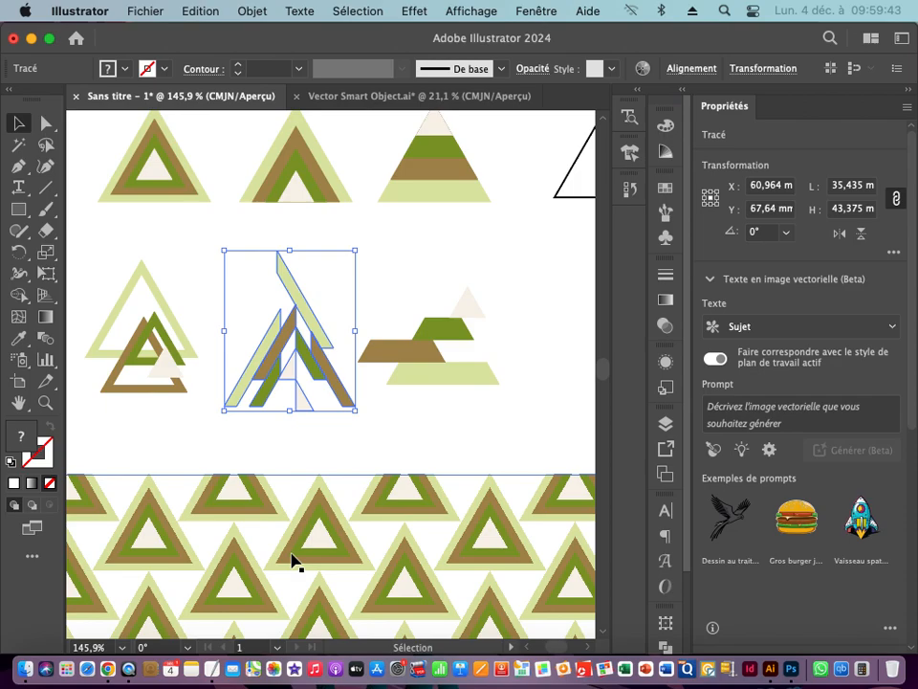
pyautogui.click(391, 346)
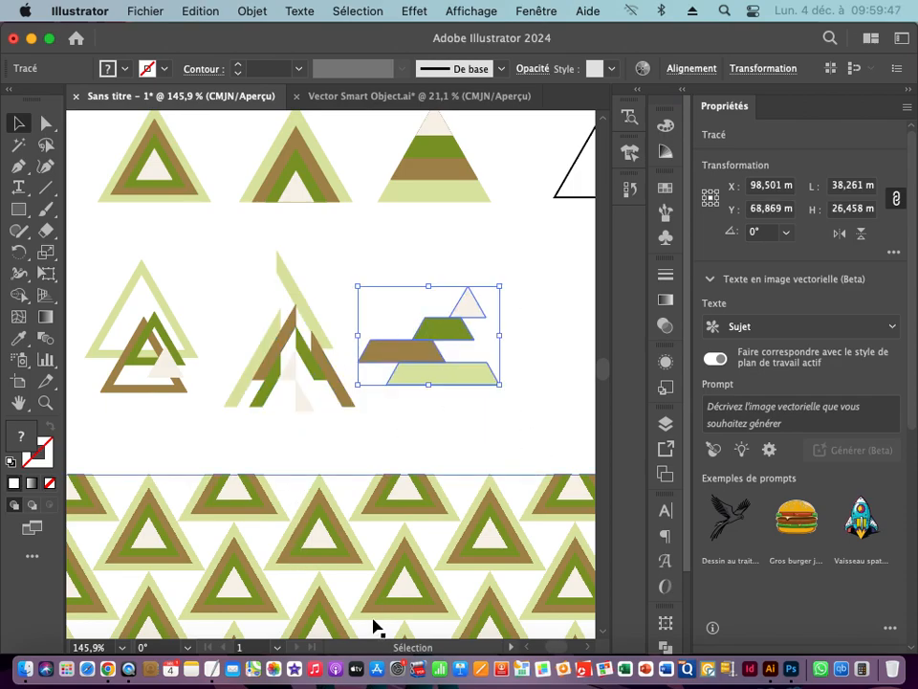
# Step: Paste the trapezoid motif into Vector Smart Object.ai and enlarge it proportionally to about 530 × 367 mm on the artboard
pyautogui.click(341, 97)
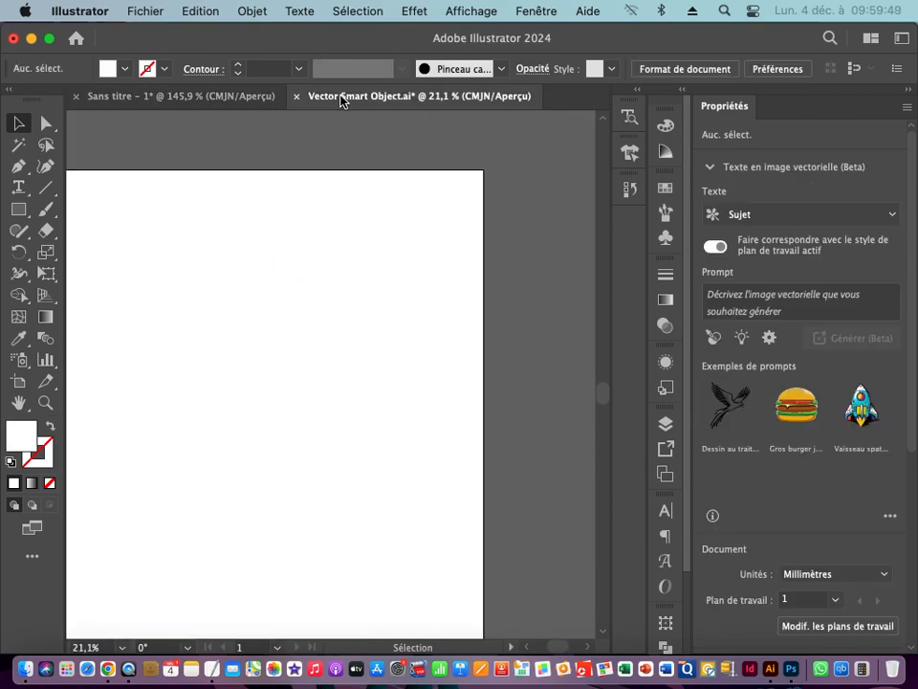
pyautogui.moveTo(275, 416); pyautogui.dragTo(306, 377)
pyautogui.press('super+v')
pyautogui.click(326, 371)
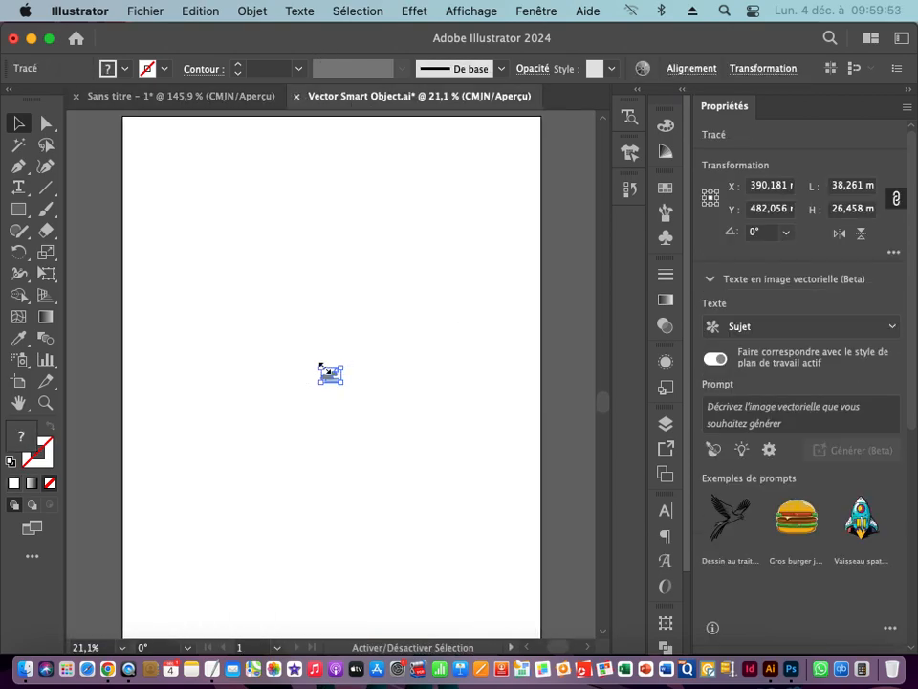
pyautogui.moveTo(321, 364); pyautogui.dragTo(176, 260)
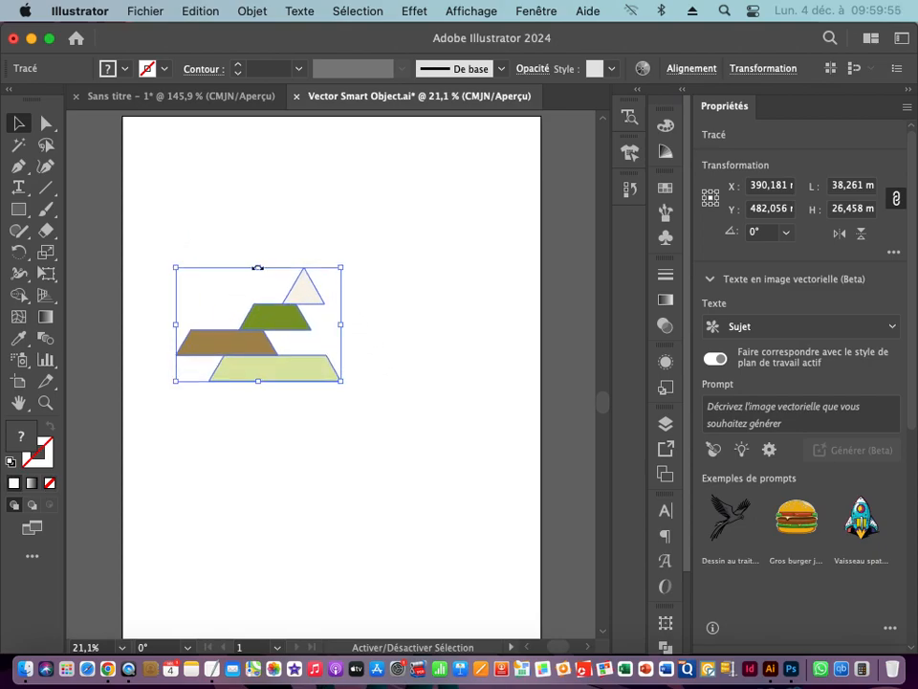
pyautogui.moveTo(365, 324); pyautogui.dragTo(460, 339)
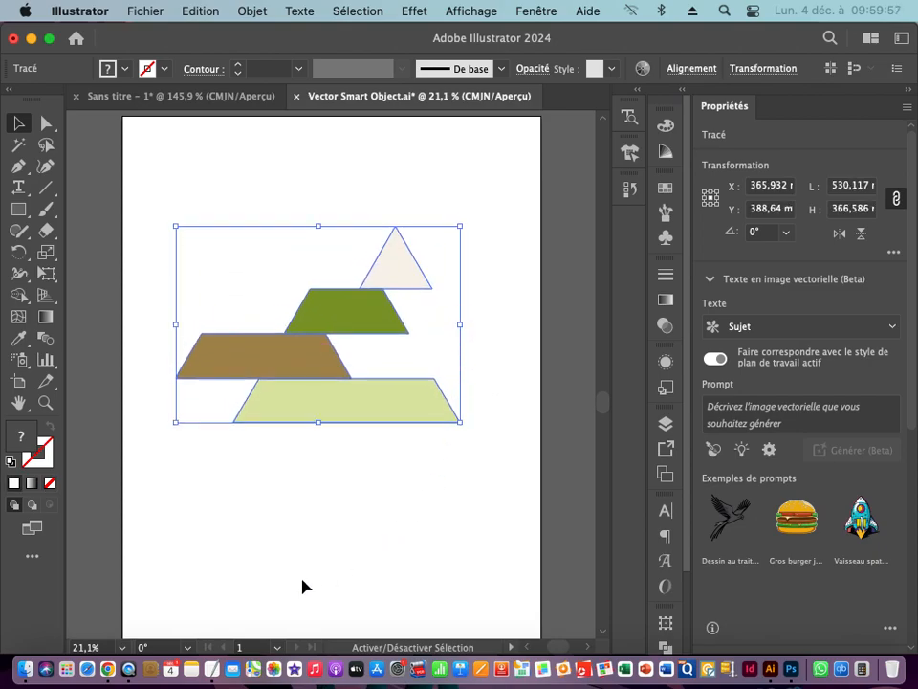
# Step: Save and close Vector Smart Object.ai, switch to Photoshop and copy the selected cushion with all visible layers merged
pyautogui.click(298, 98)
pyautogui.click(622, 386)
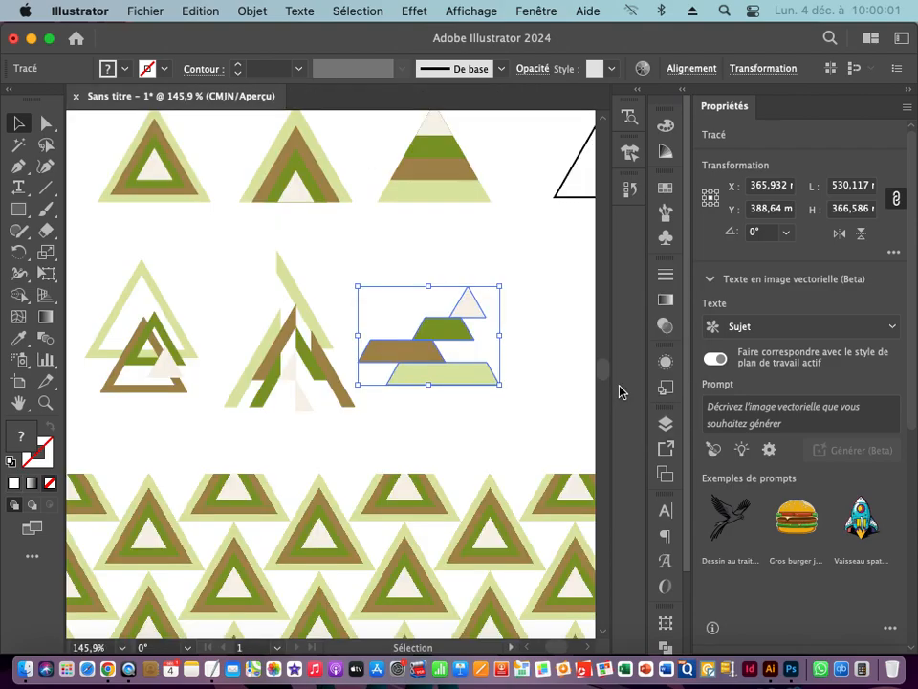
pyautogui.click(791, 670)
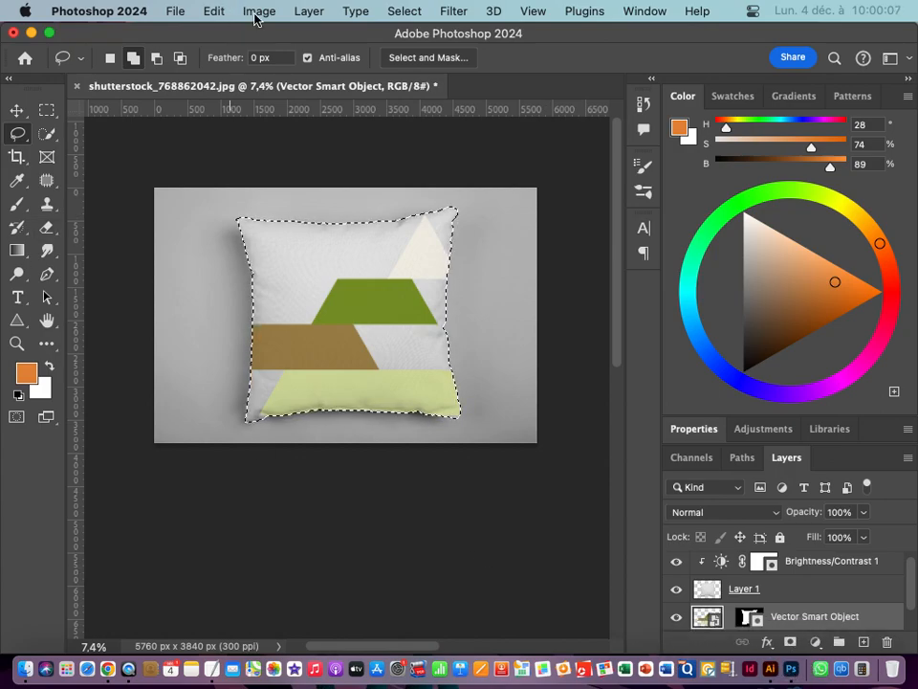
pyautogui.click(209, 11)
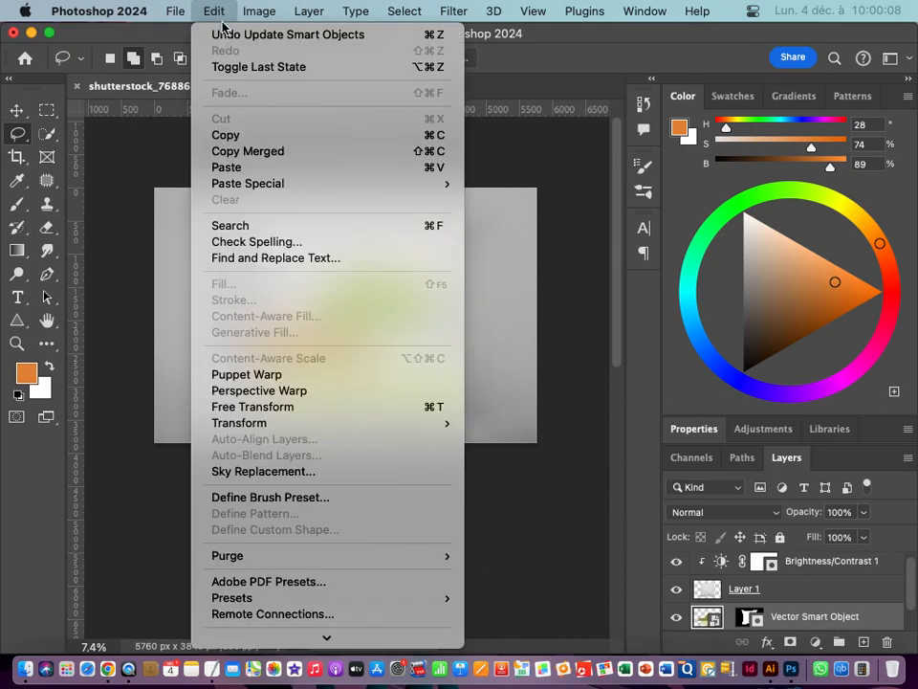
pyautogui.click(263, 156)
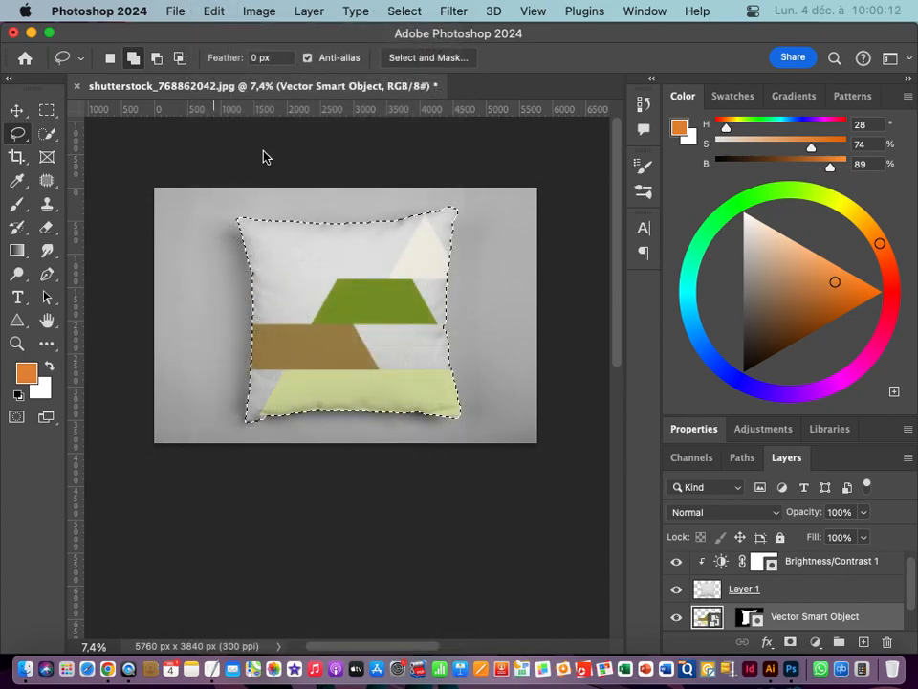
# Step: Switch to Illustrator, paste the trapezoid-motif cushion image and place it beside the fourth pattern rectangle, below the third cushion
pyautogui.click(771, 672)
pyautogui.moveTo(495, 530); pyautogui.dragTo(346, 200)
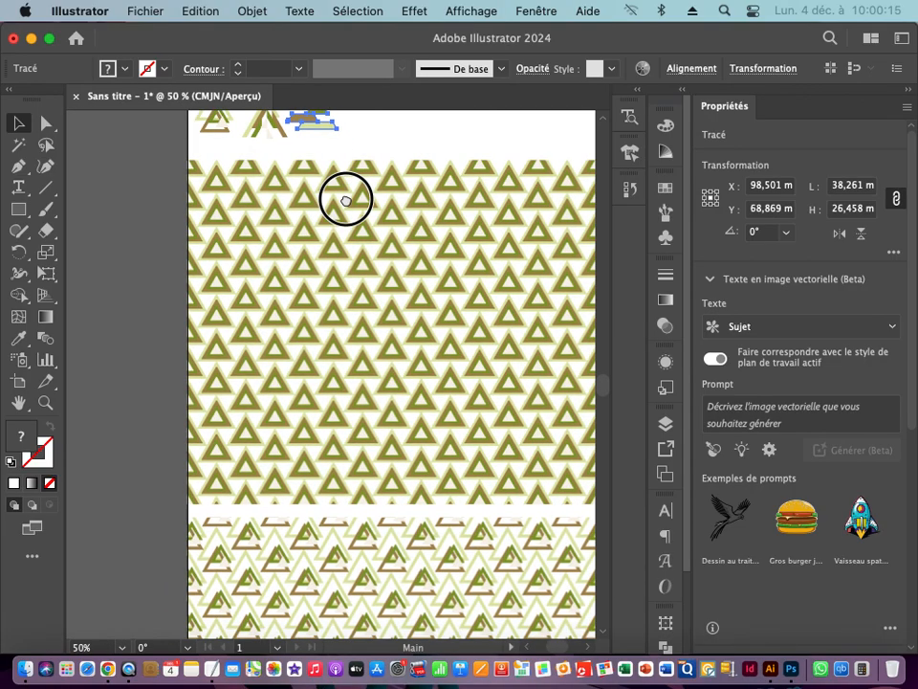
pyautogui.moveTo(401, 433); pyautogui.dragTo(276, 170)
pyautogui.moveTo(440, 482); pyautogui.dragTo(305, 263)
pyautogui.moveTo(463, 459); pyautogui.dragTo(172, 411)
pyautogui.moveTo(466, 508); pyautogui.dragTo(285, 237)
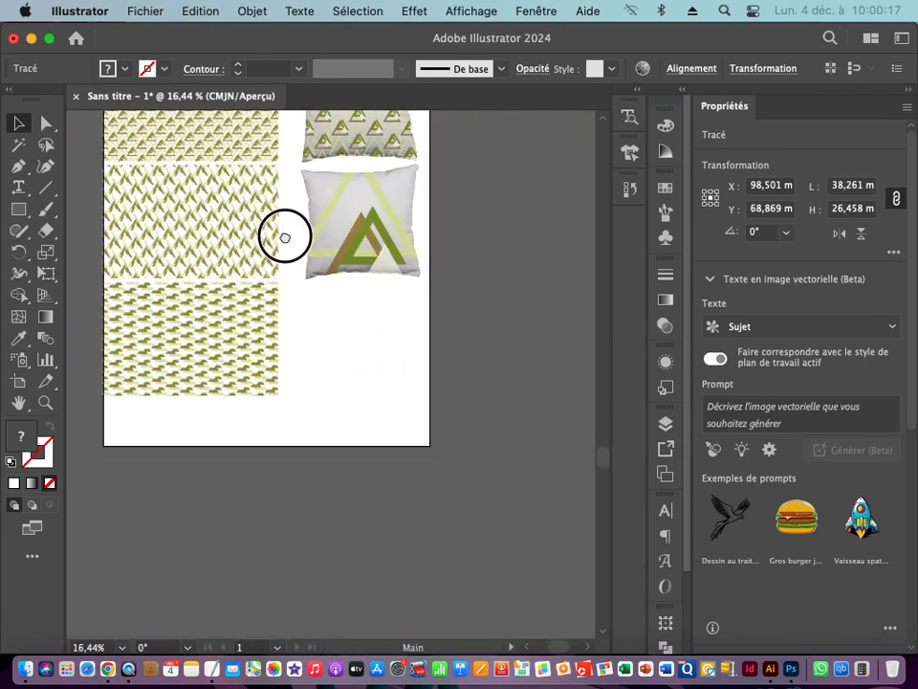
pyautogui.moveTo(334, 400); pyautogui.dragTo(334, 313)
pyautogui.click(336, 315)
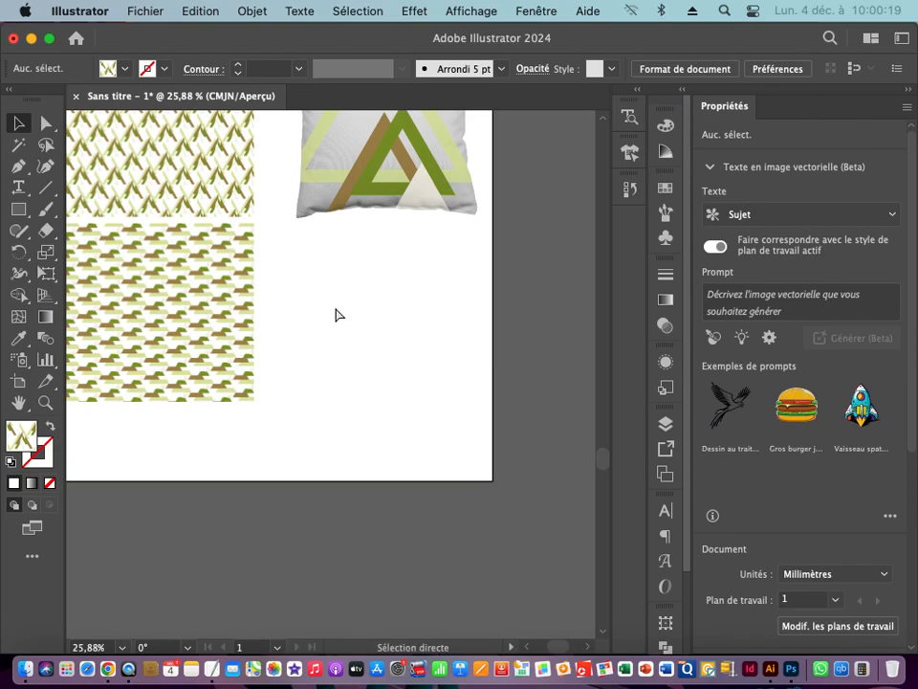
pyautogui.press('super+v')
pyautogui.moveTo(310, 344); pyautogui.dragTo(381, 310)
pyautogui.moveTo(439, 332); pyautogui.dragTo(346, 488)
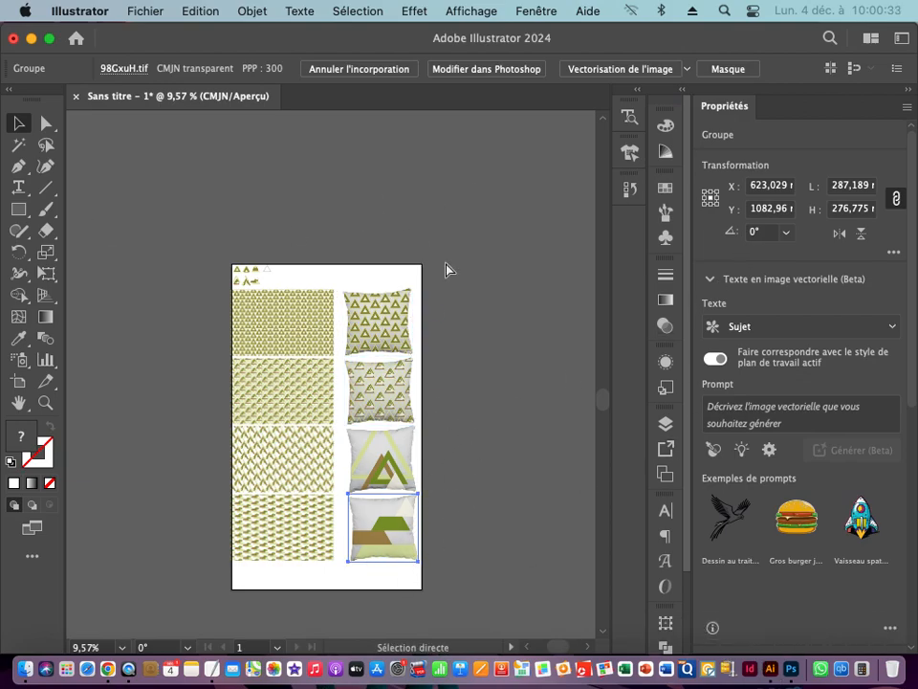
pyautogui.press('super+Tab')
pyautogui.press('super+Tab')
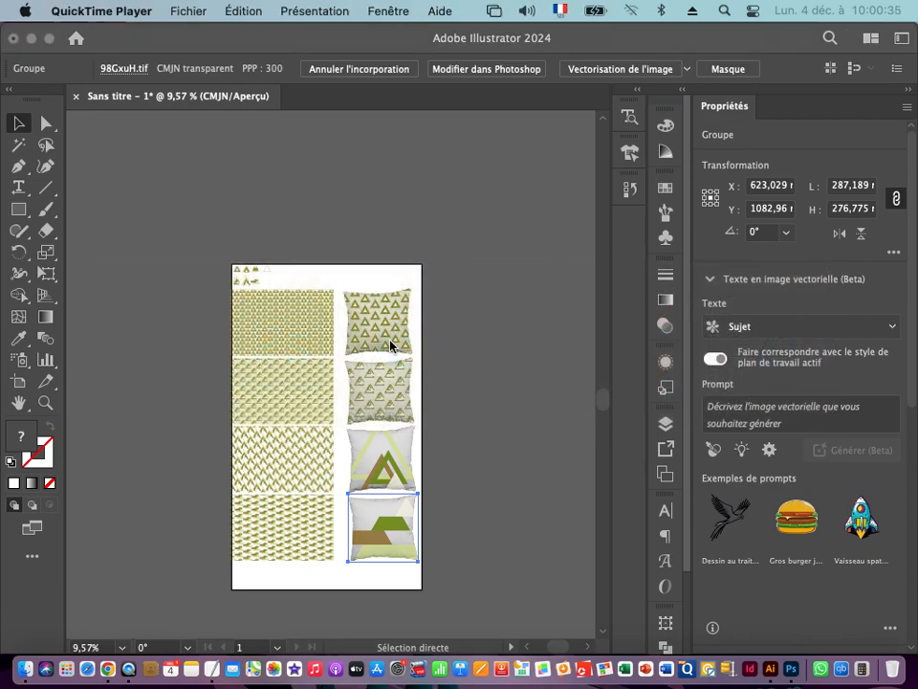
pyautogui.click(128, 669)
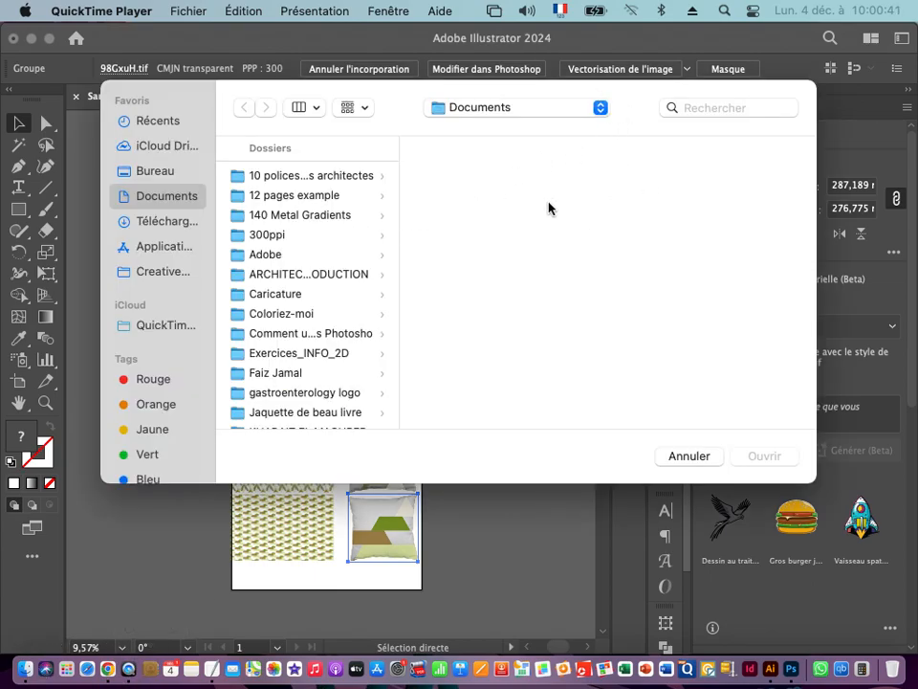